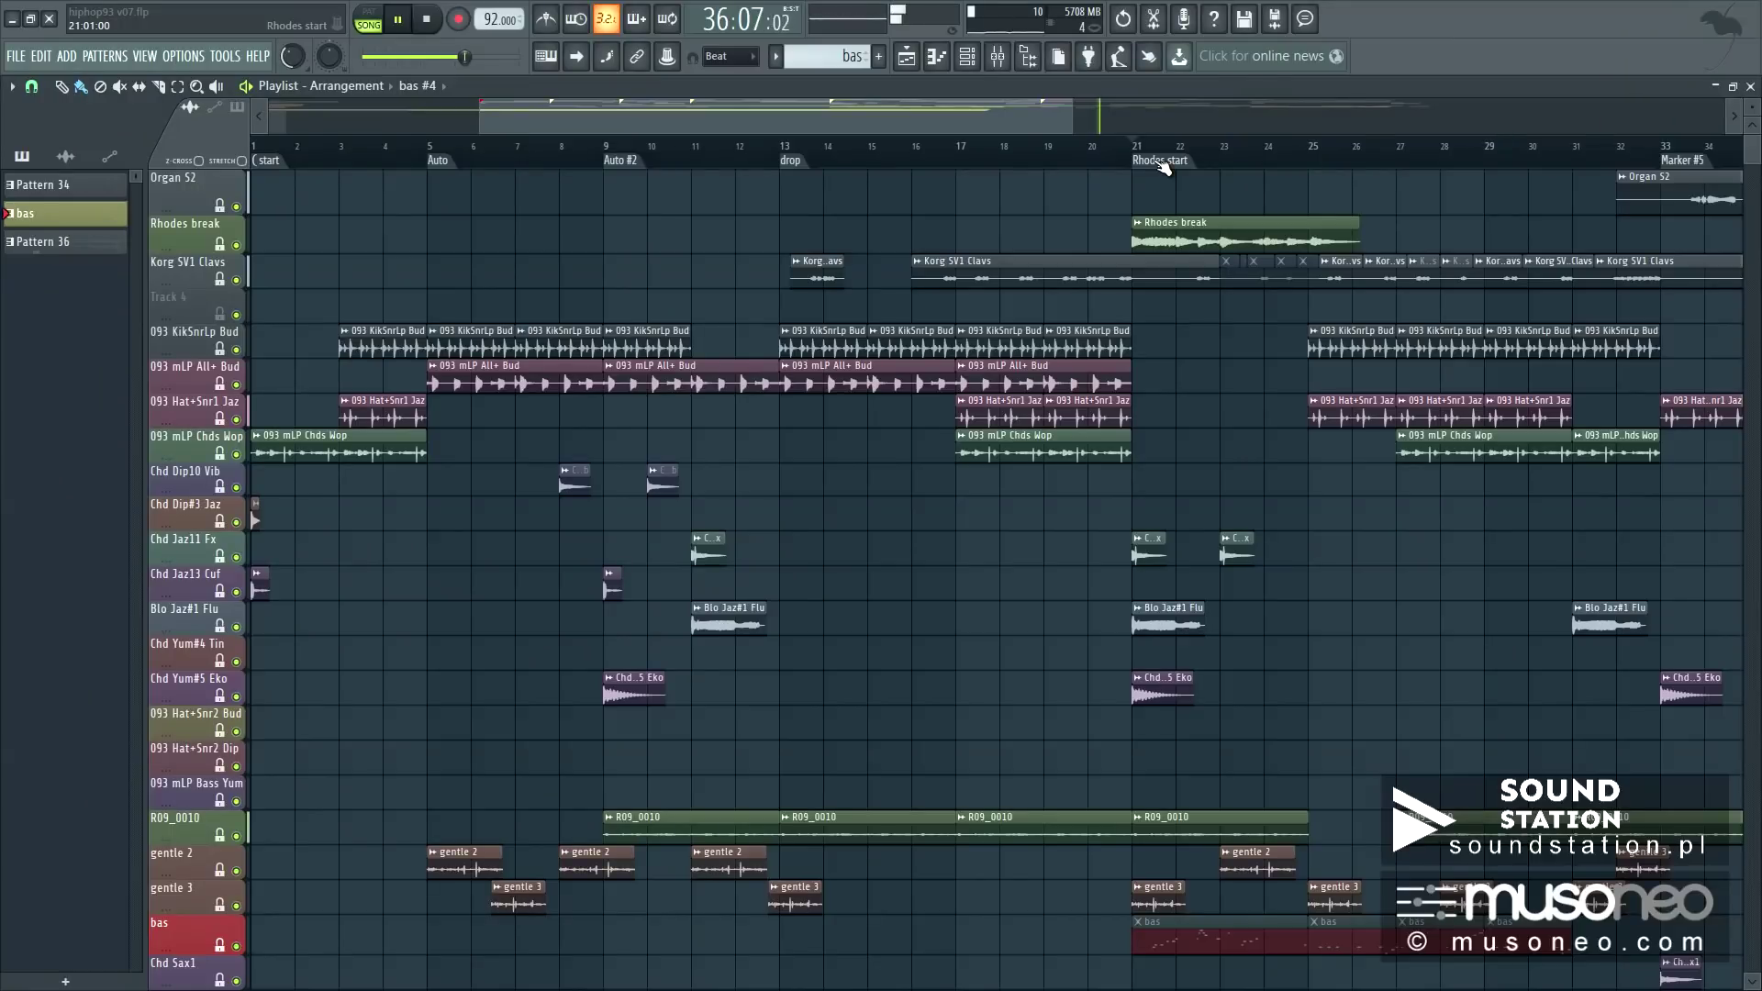
Step: Look through the existing hip-hop project's playlist, the bass channel's piano roll and the mixer
scroll(1115, 276, down, 3)
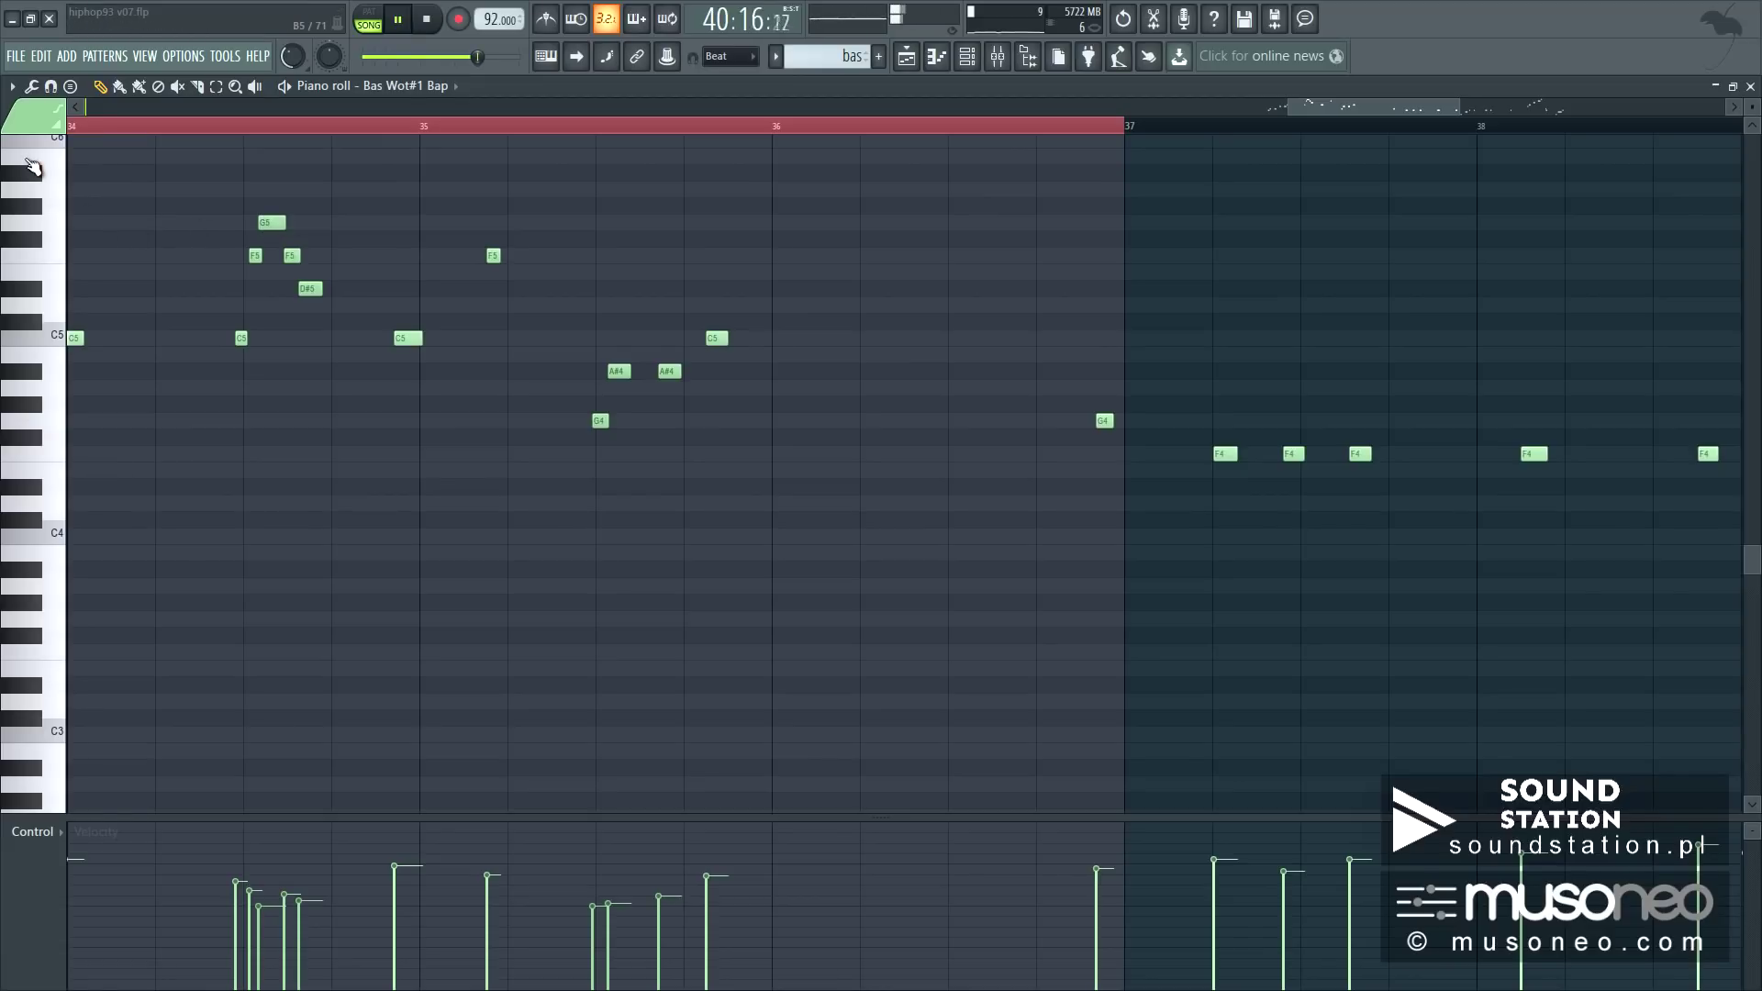
key(F7)
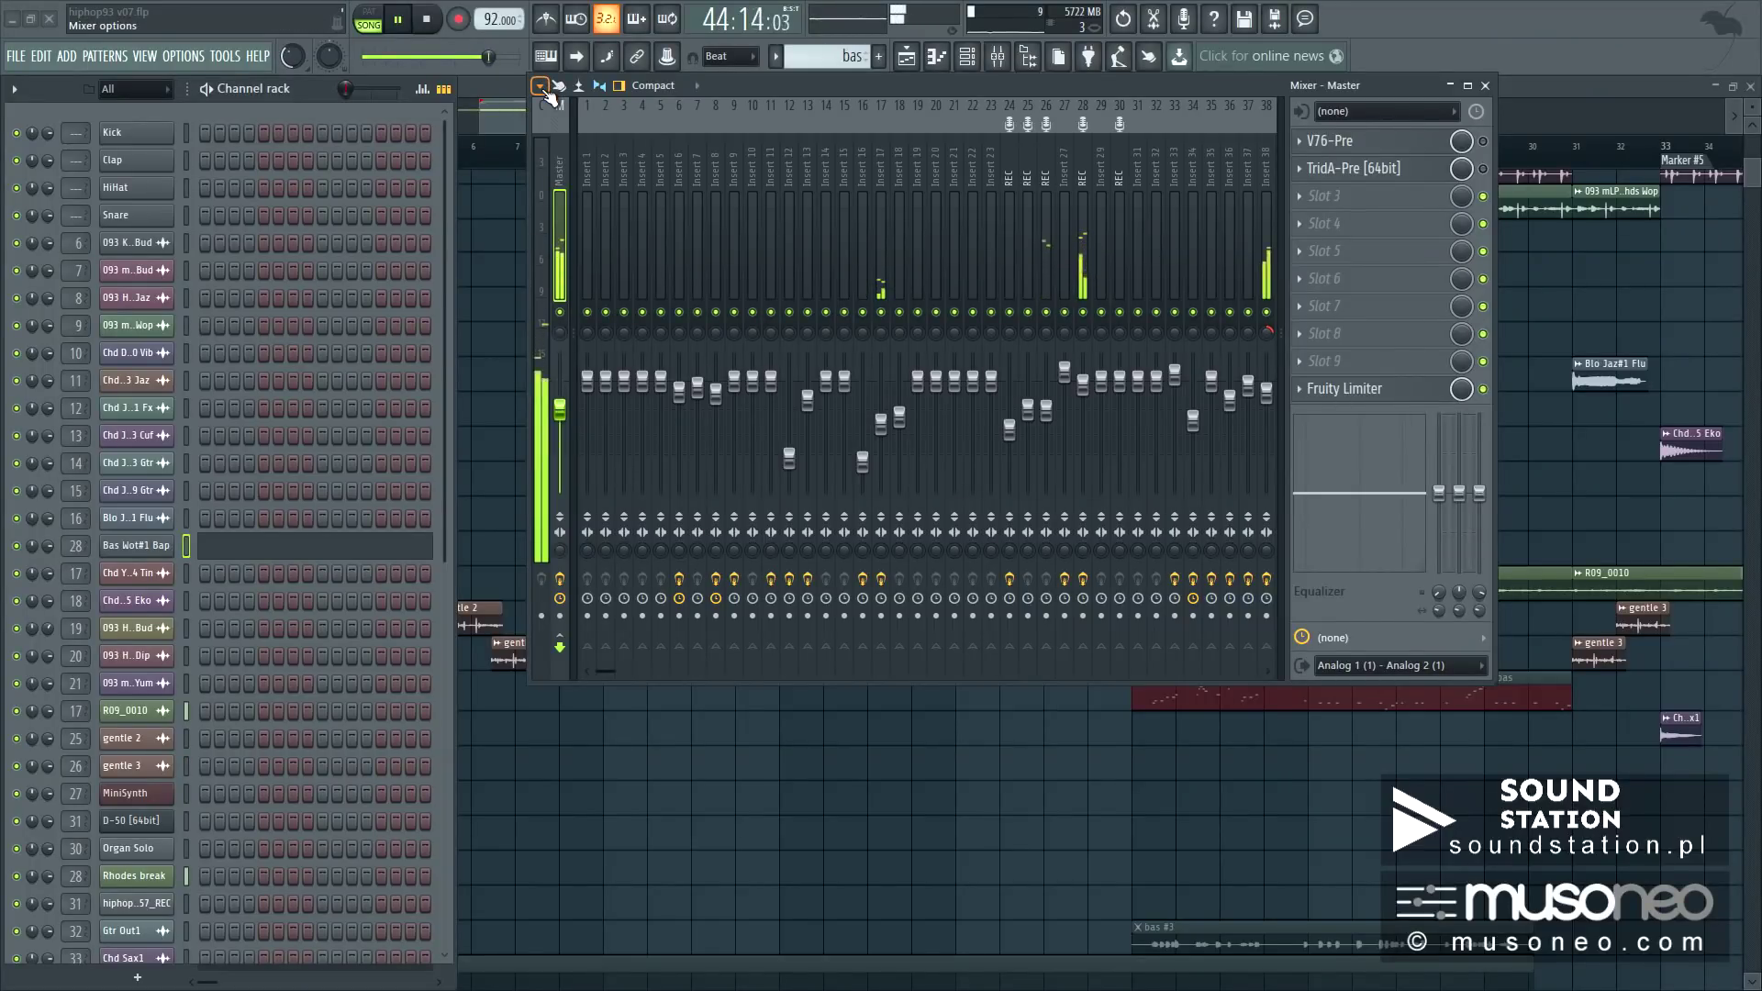
drag(763, 83, 725, 119)
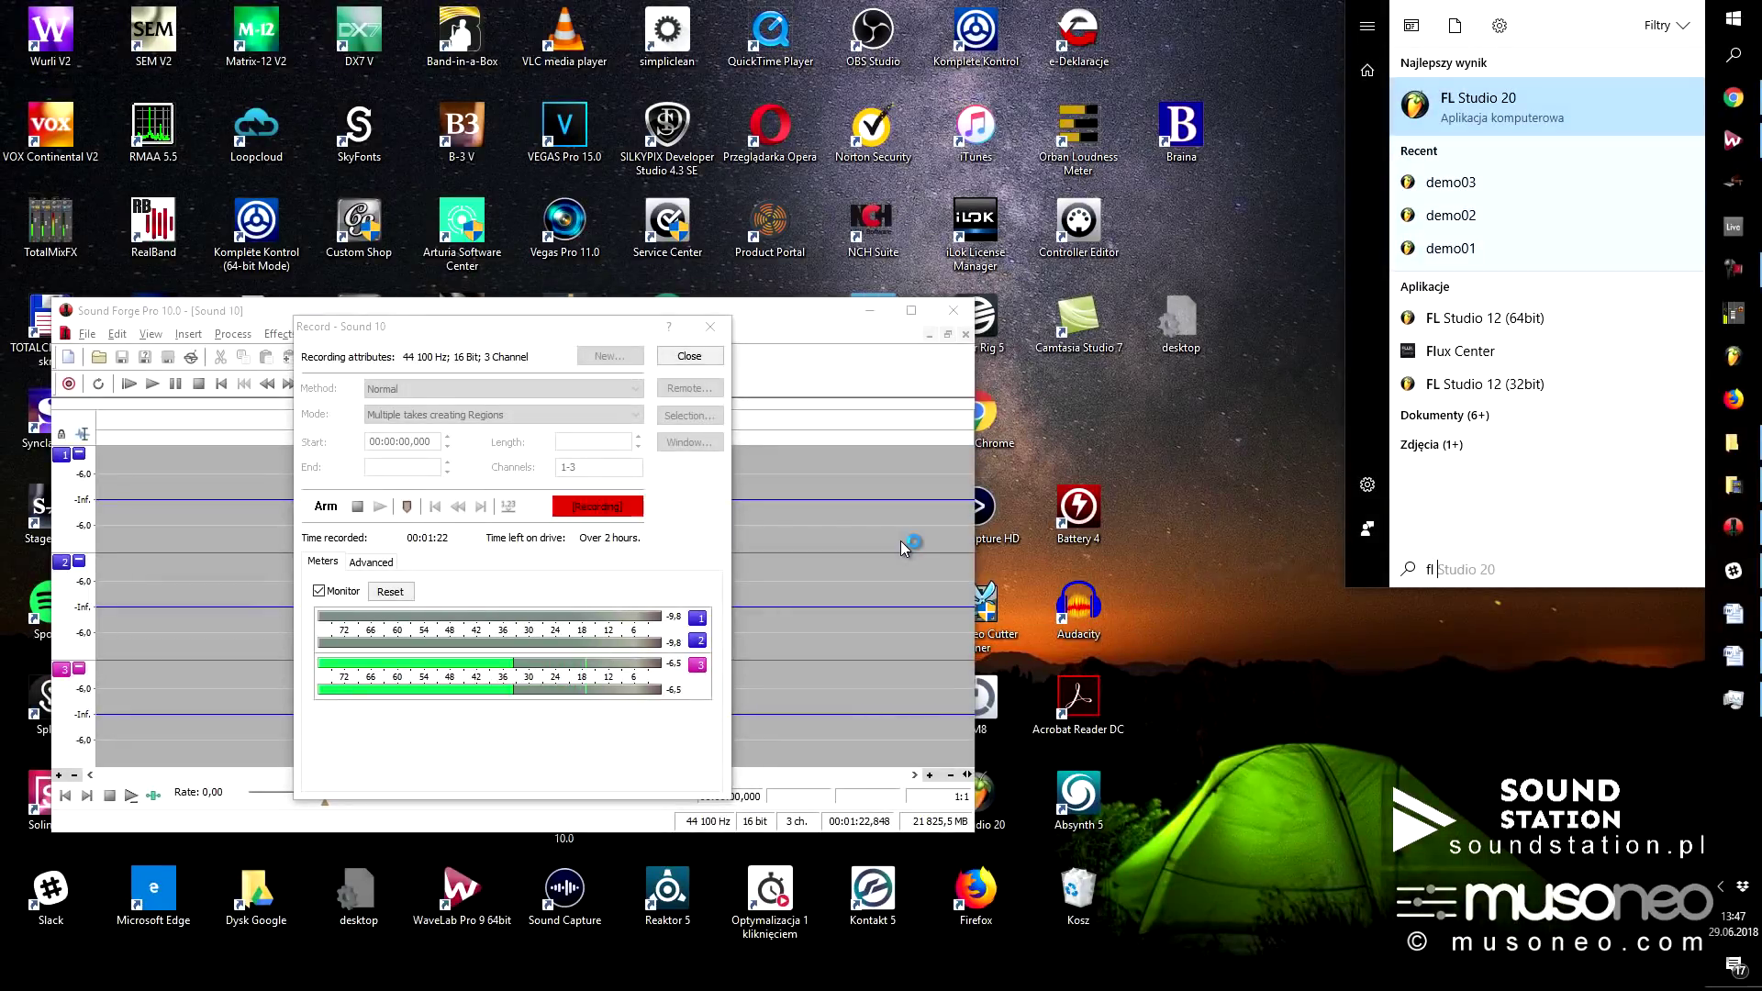
Step: Launch FL Studio 20, program Kick hits on steps 1, 5, 9 and 13 of Pattern 1 and play it
key(Return)
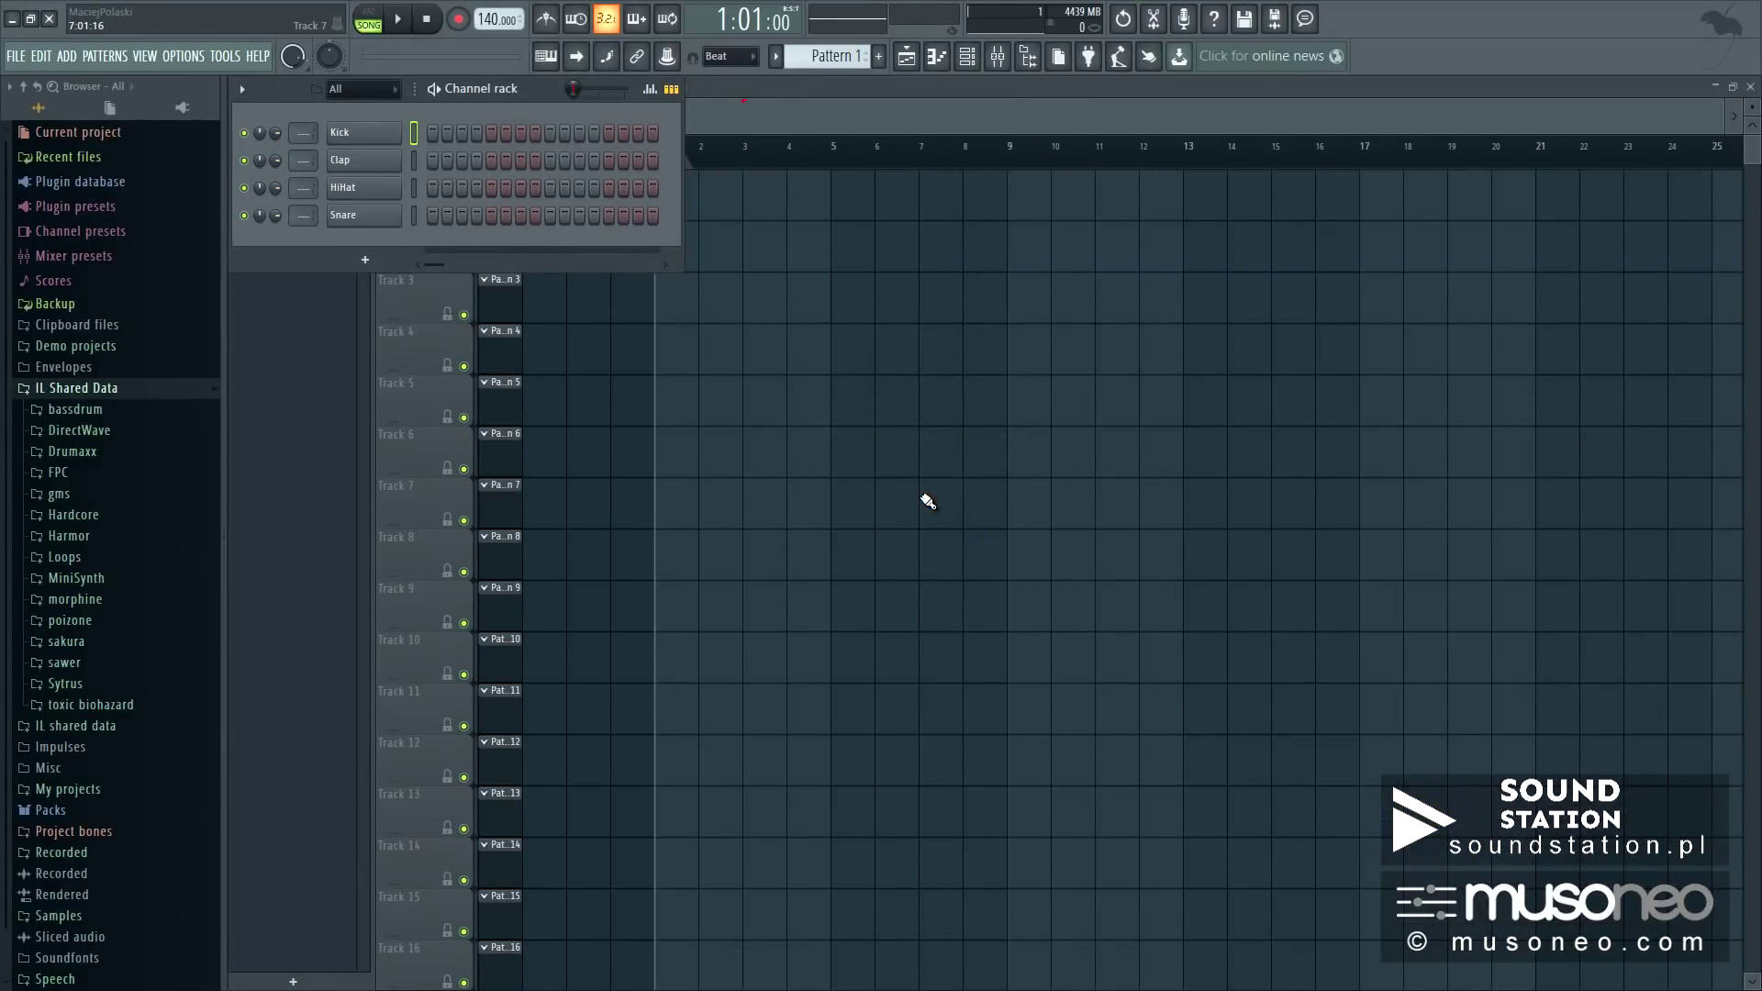
click(431, 134)
click(549, 134)
click(239, 84)
key(space)
key(space)
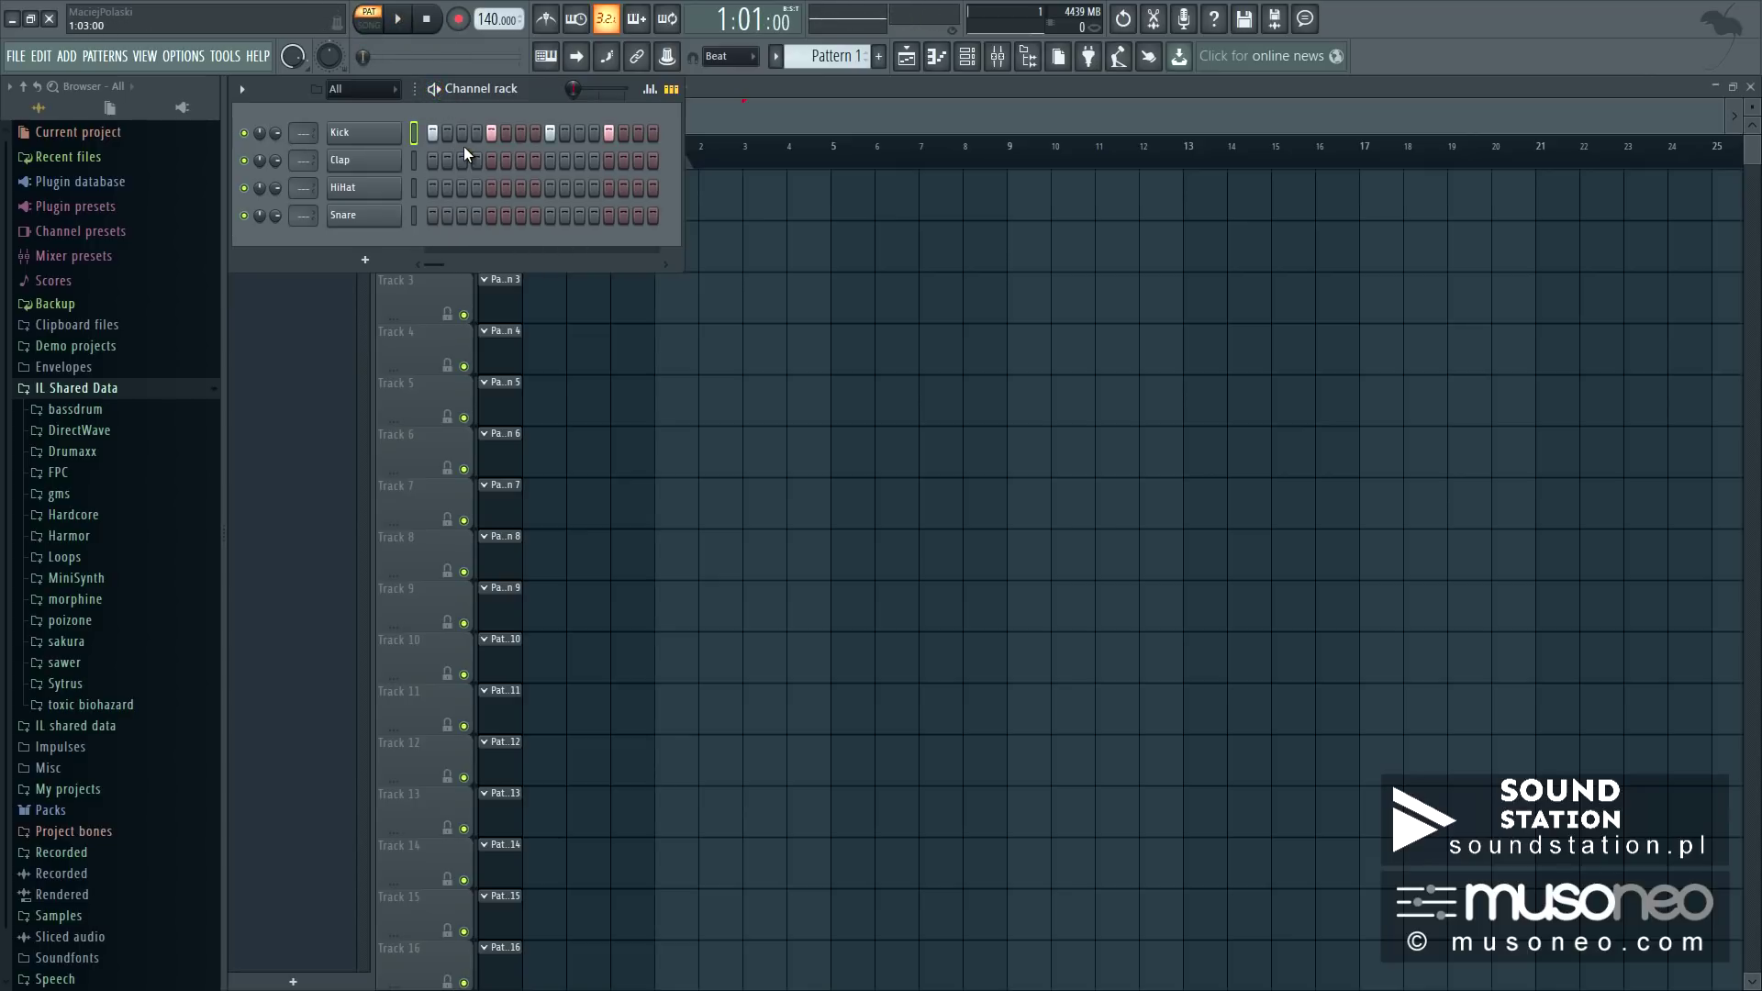
Step: Create Pattern 2 with a Clap, and Pattern 3 with Claps on steps 10 and 11 and HiHats on steps 2 to 8, 12 and 13
key(F4)
click(491, 160)
key(F4)
click(564, 161)
click(579, 161)
drag(448, 188, 536, 188)
click(594, 188)
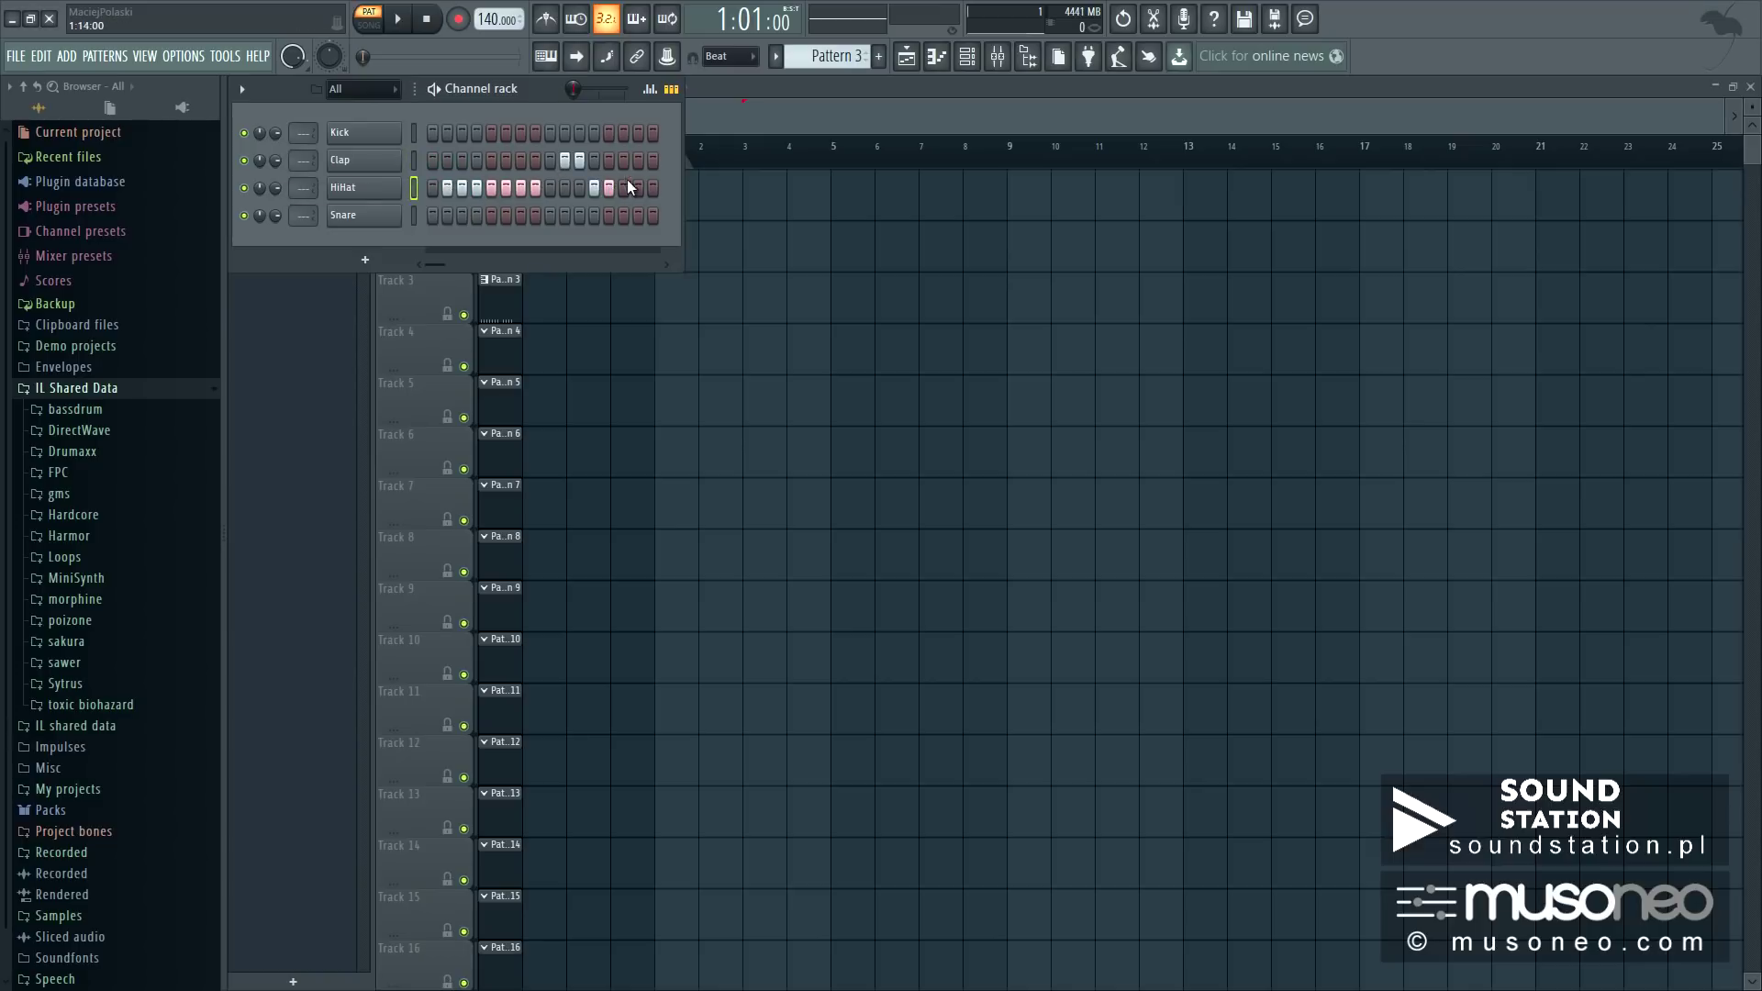
Step: Raise the channel rack's swing and create Pattern 4 with Snare hits on steps 2, 3, 5, 10 and 13
drag(573, 88, 593, 88)
key(F4)
key(Return)
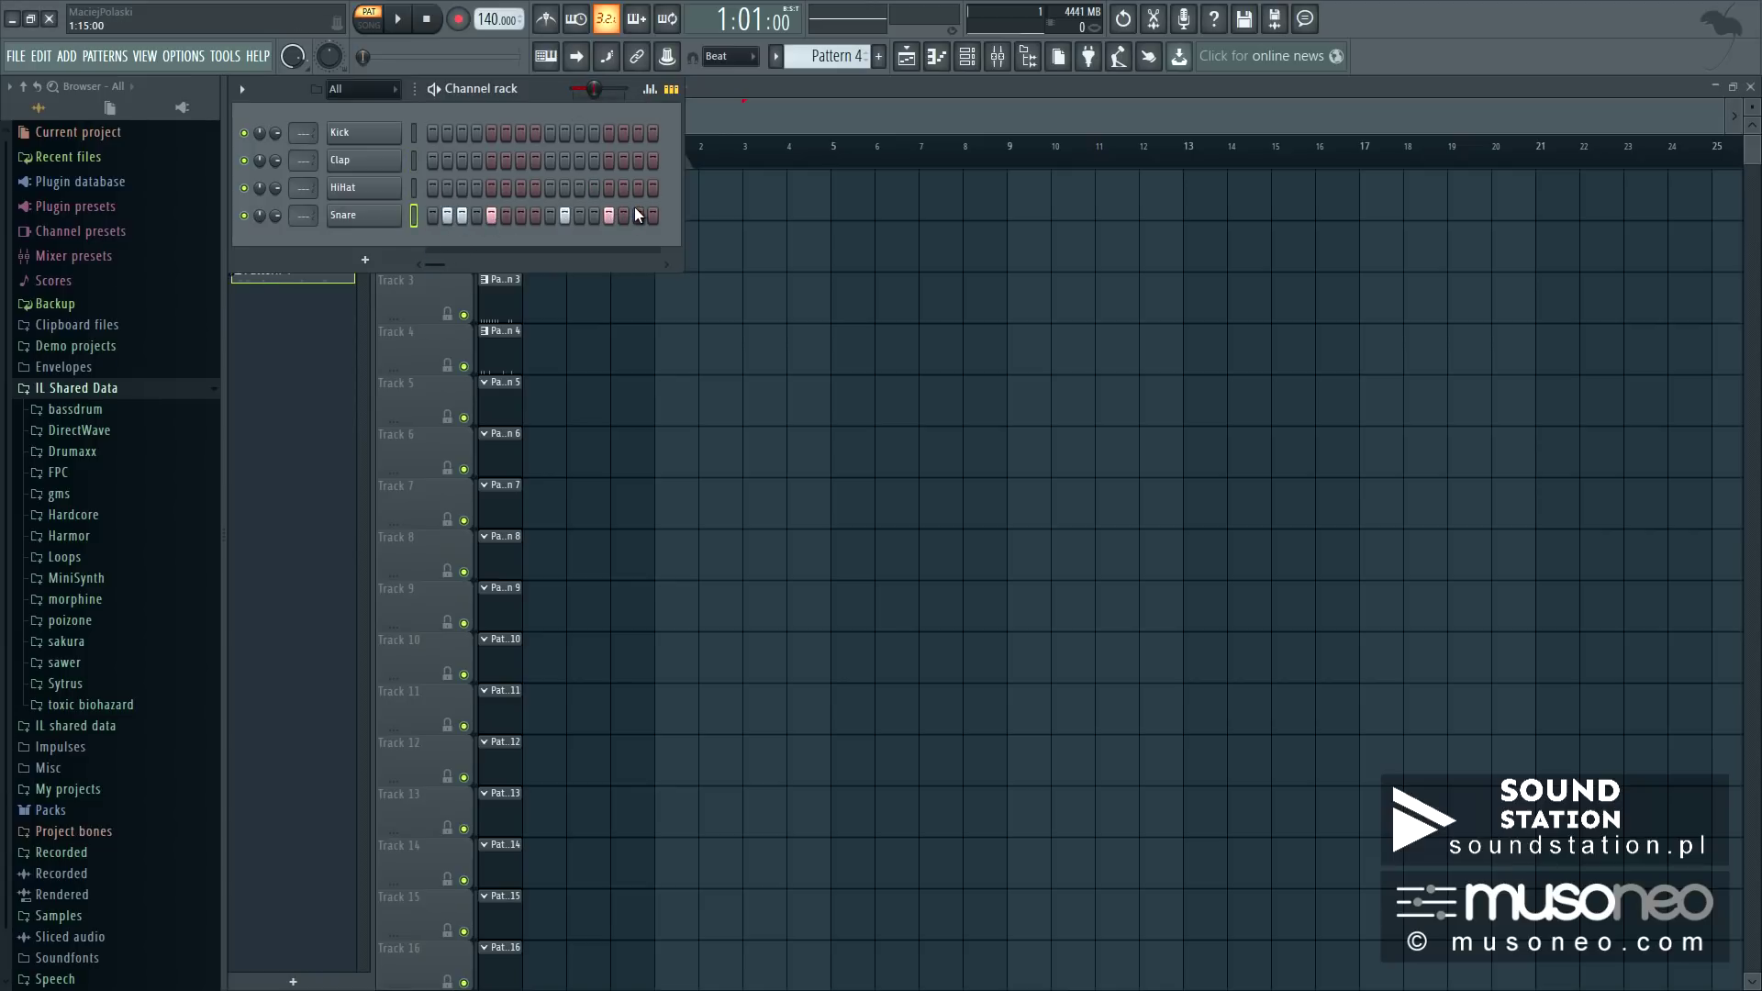
Step: Place Patterns 1 to 4 in the playlist starting at bars 1 to 4 respectively, each running through bar 4, and play the song
key(F6)
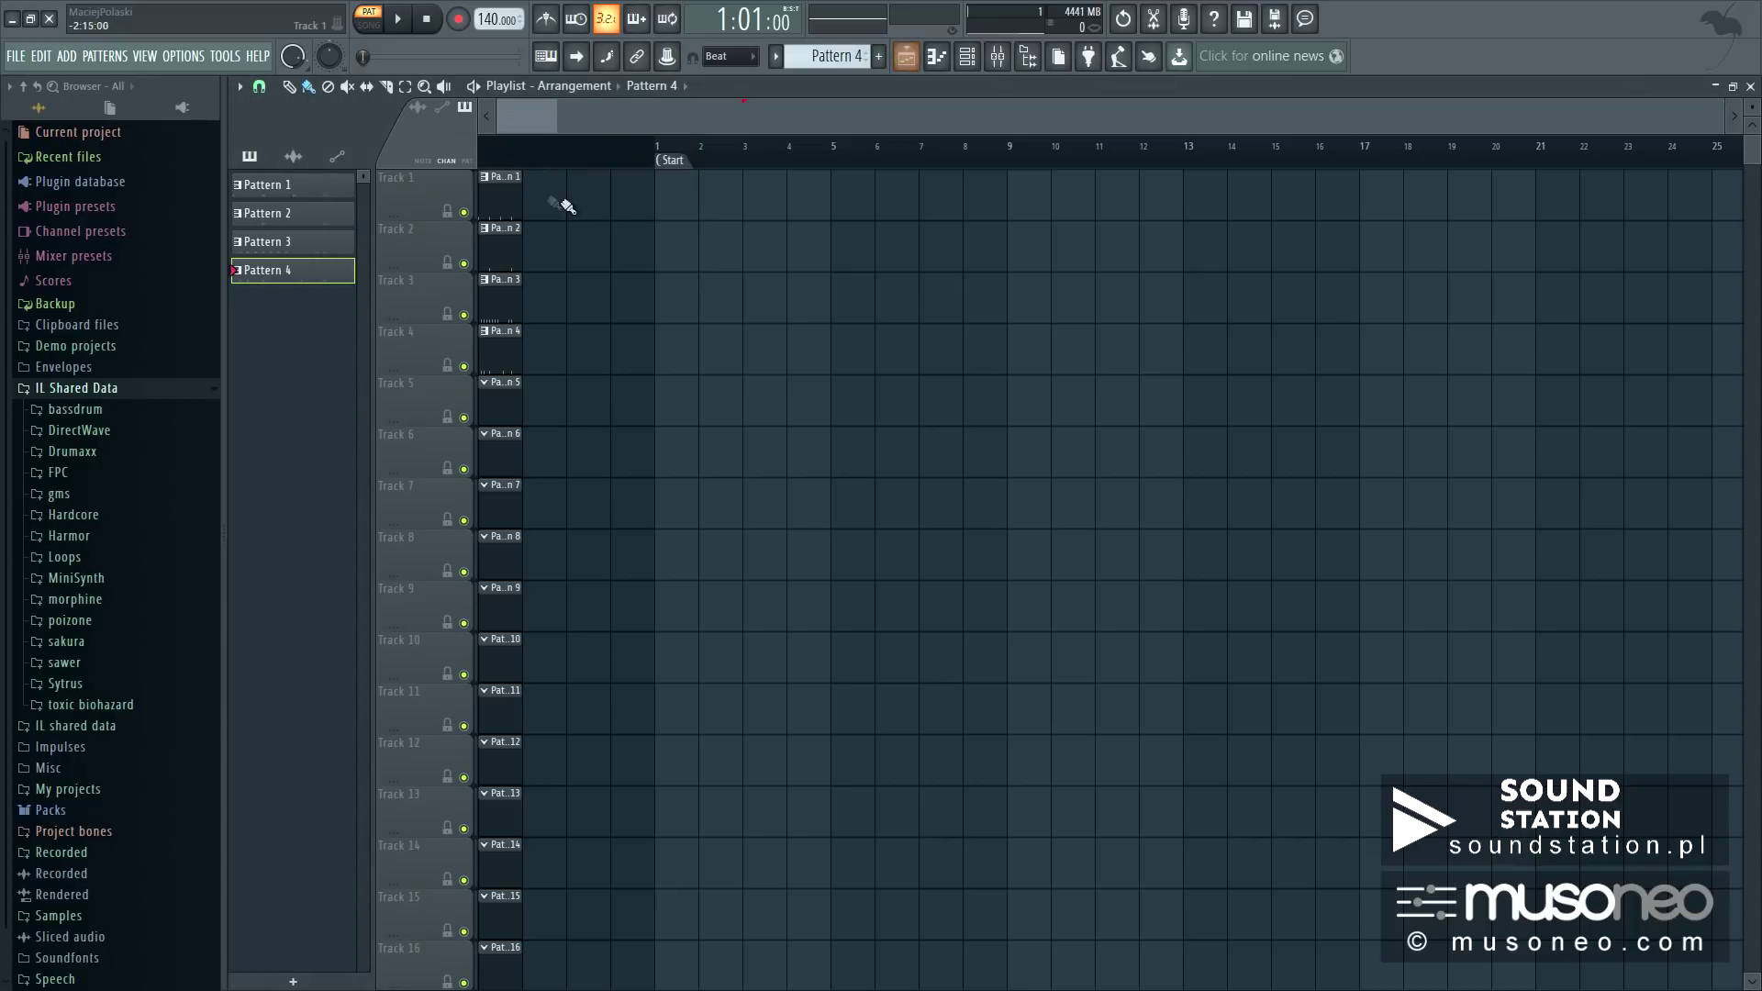
mouse_move(659, 206)
mouse_down()
mouse_move(793, 211)
mouse_move(728, 242)
mouse_move(798, 253)
mouse_move(715, 238)
mouse_move(794, 301)
mouse_up()
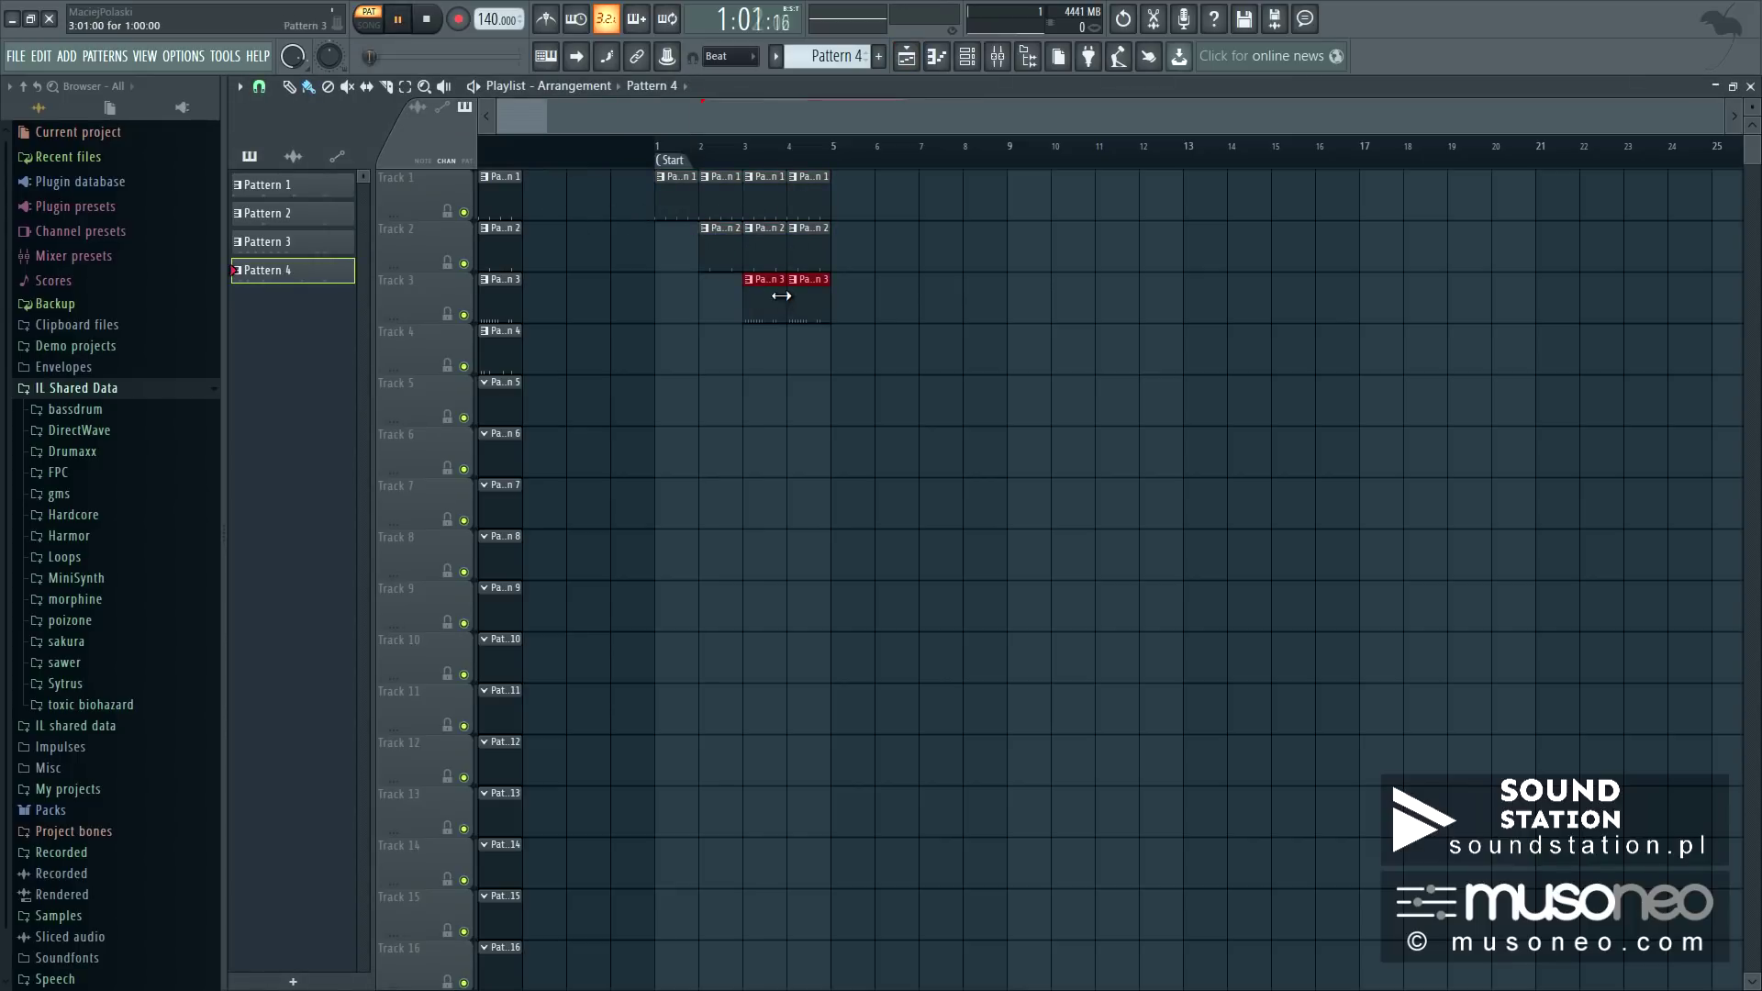
click(782, 353)
click(368, 24)
key(space)
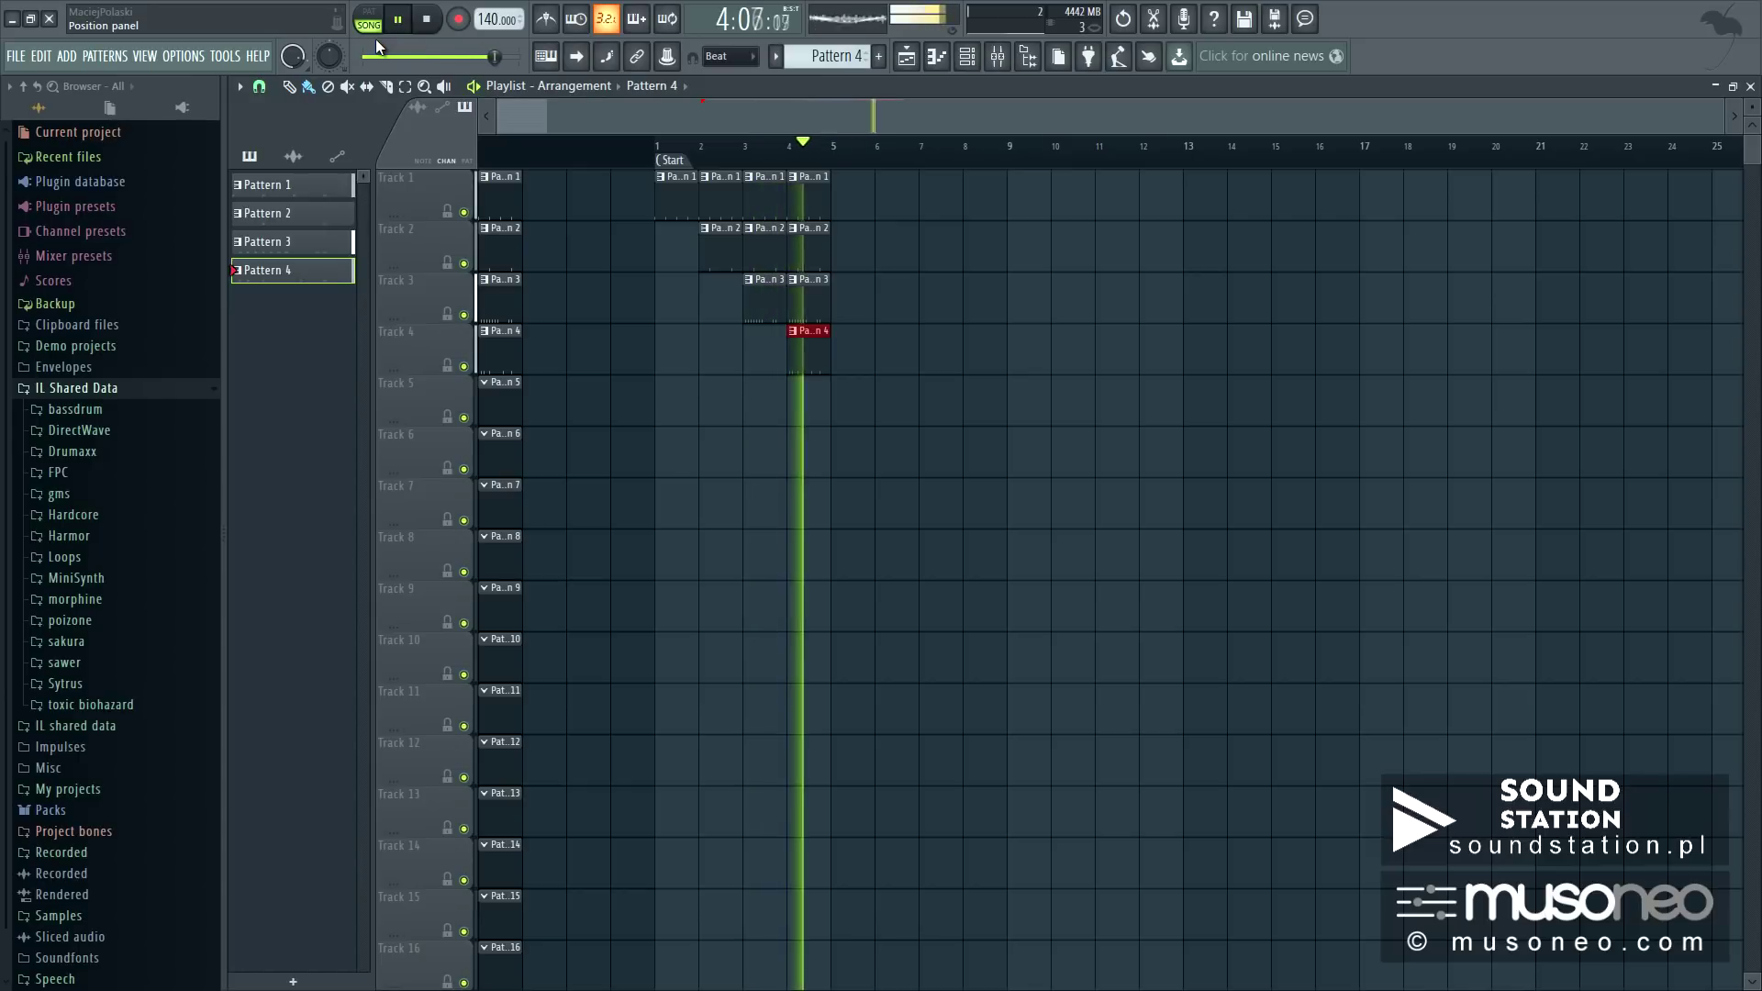
key(space)
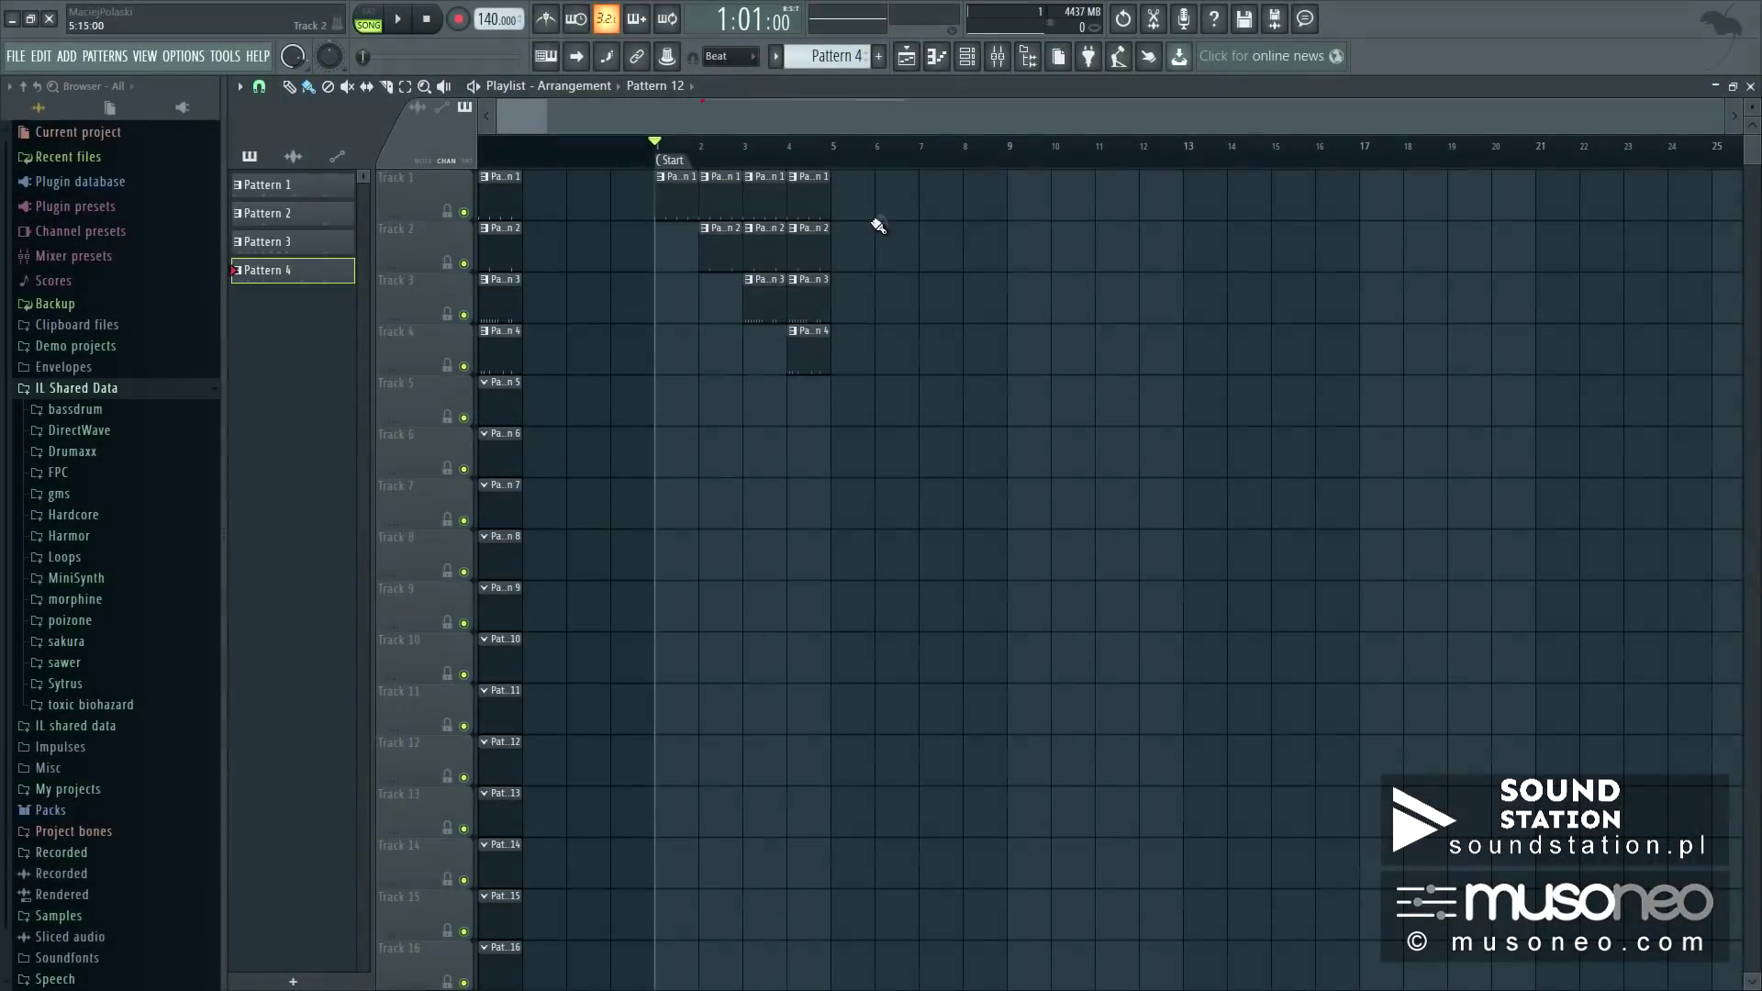
Step: Paint Pattern 1 clips over bars 6 to 12, Pattern 2 over 8 to 12, Pattern 4 over 9 to 12 and Pattern 5 over 6 to 9
key(ctrl+b)
click(1064, 325)
drag(1064, 326, 1179, 330)
drag(881, 394, 1046, 395)
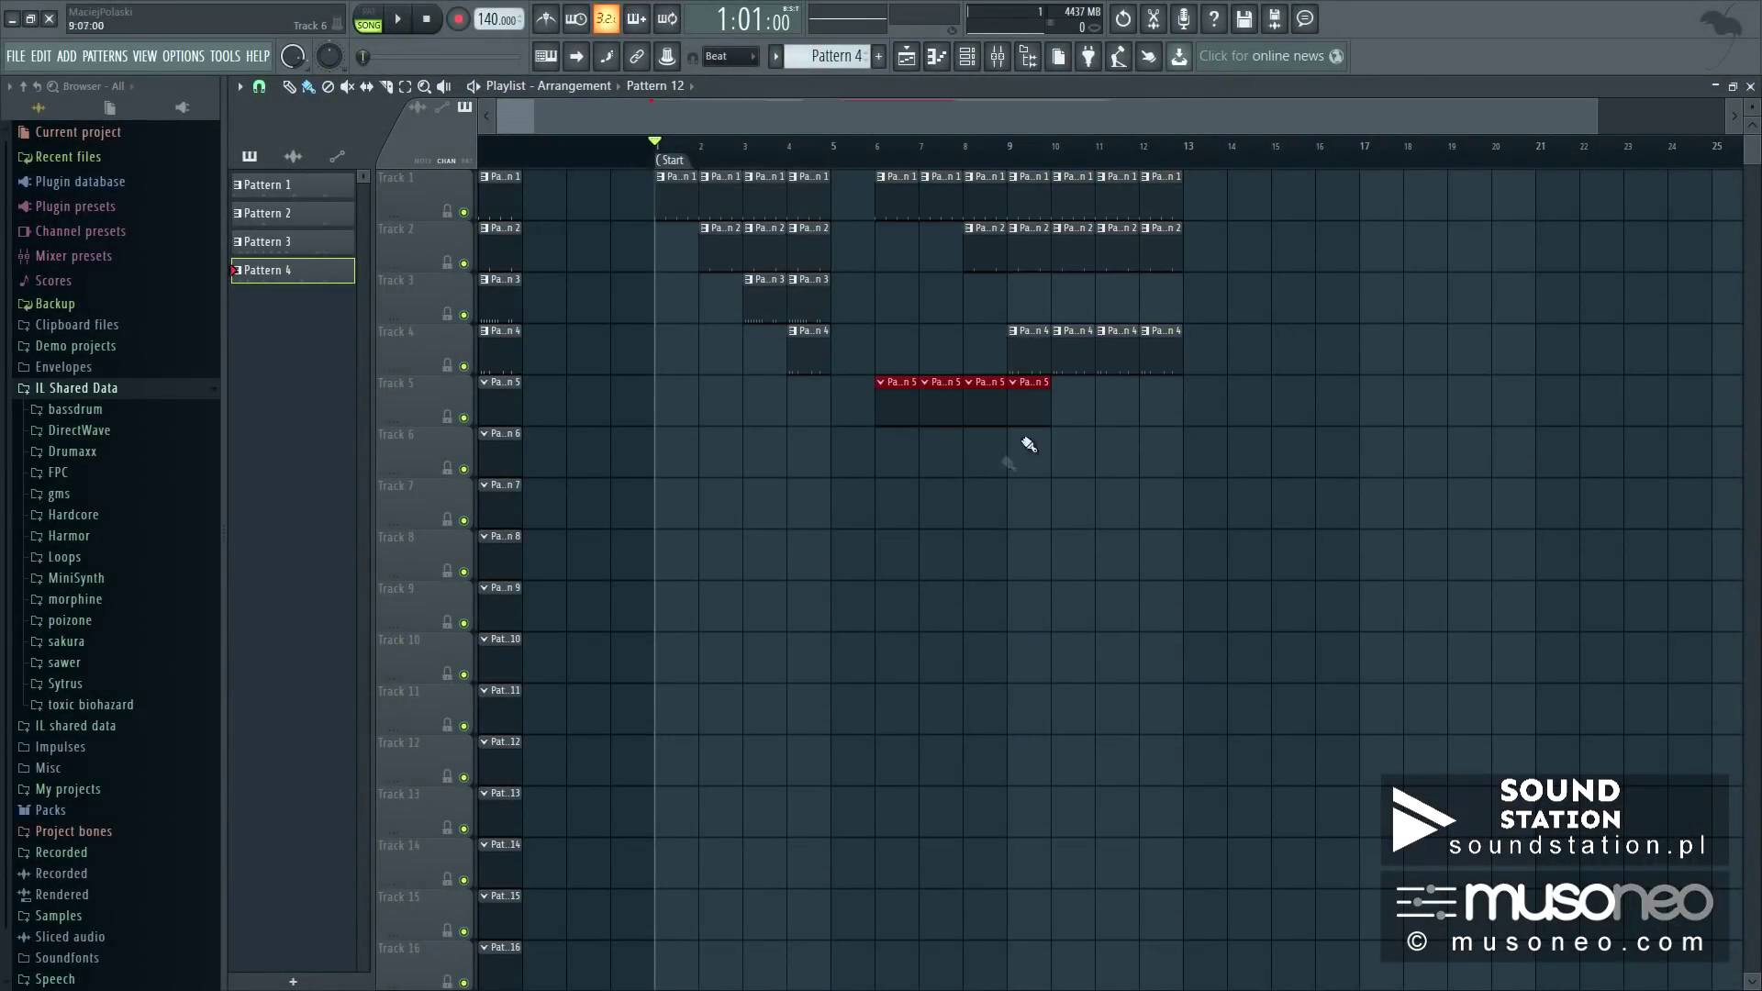
Step: Paint further clips of Patterns 3, 5, 7, 9 and 11 on their tracks between bars 7 and 24
drag(922, 496, 1174, 495)
drag(968, 596, 1266, 596)
drag(1277, 394, 1441, 394)
drag(1147, 720, 1399, 734)
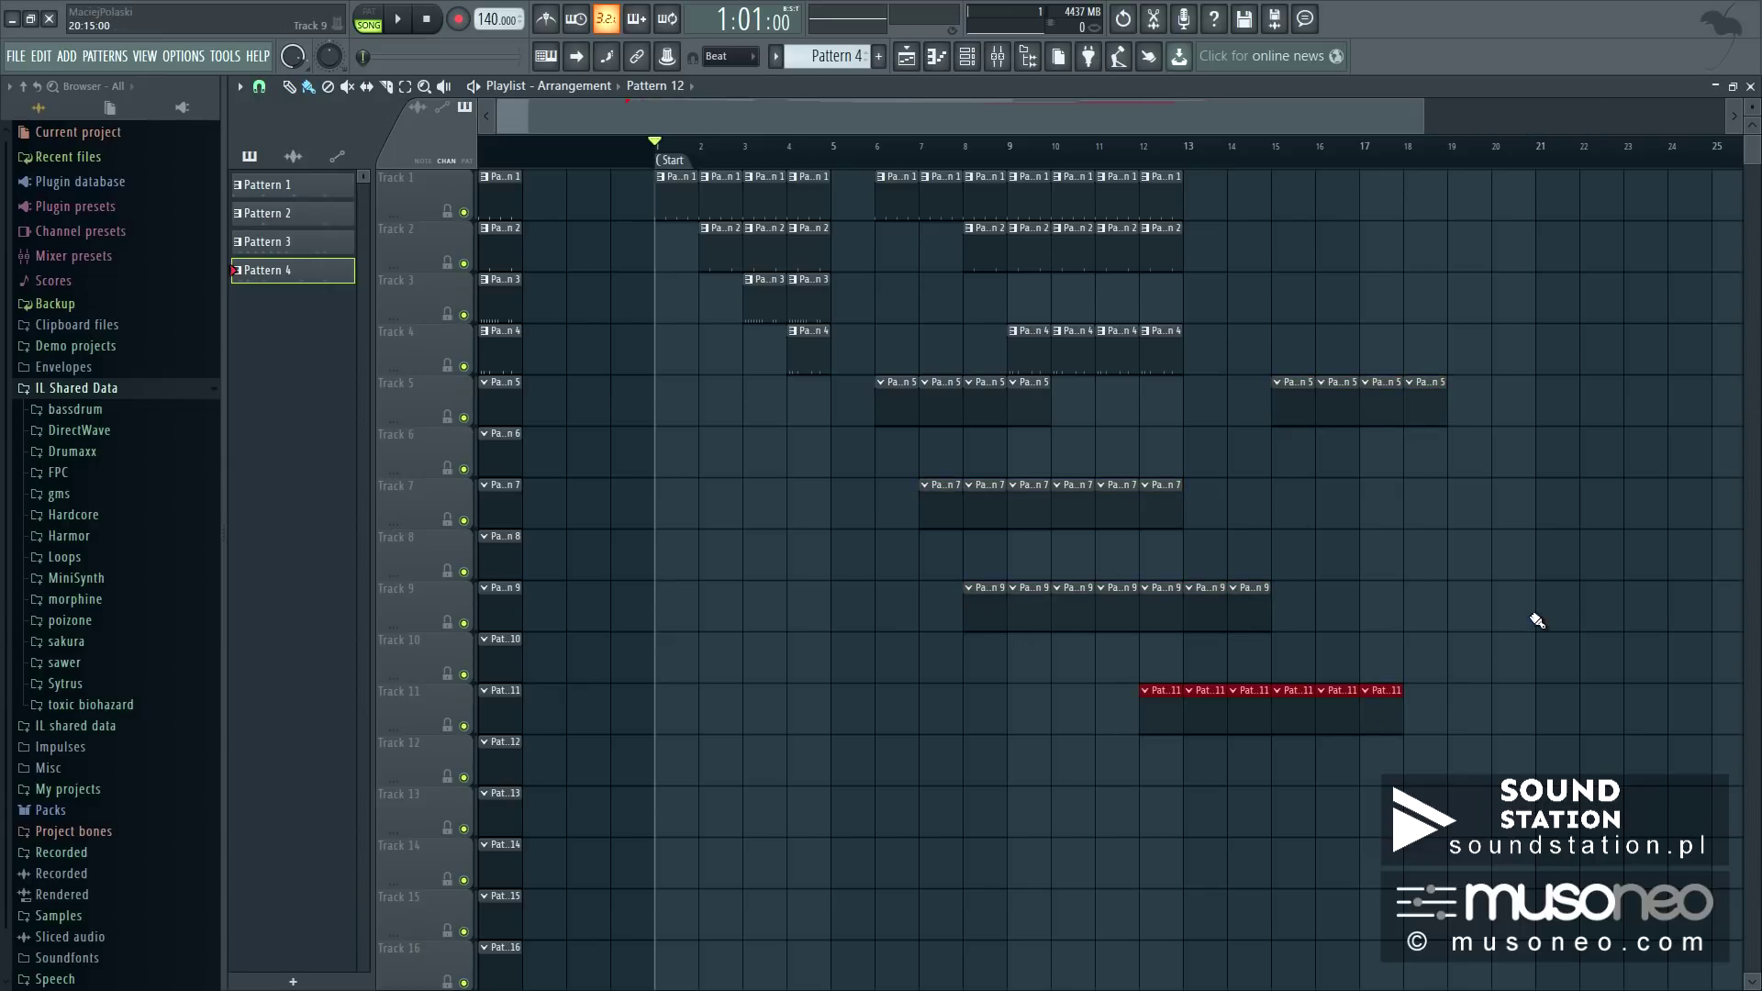
drag(1322, 496, 1707, 496)
drag(1409, 289, 1574, 289)
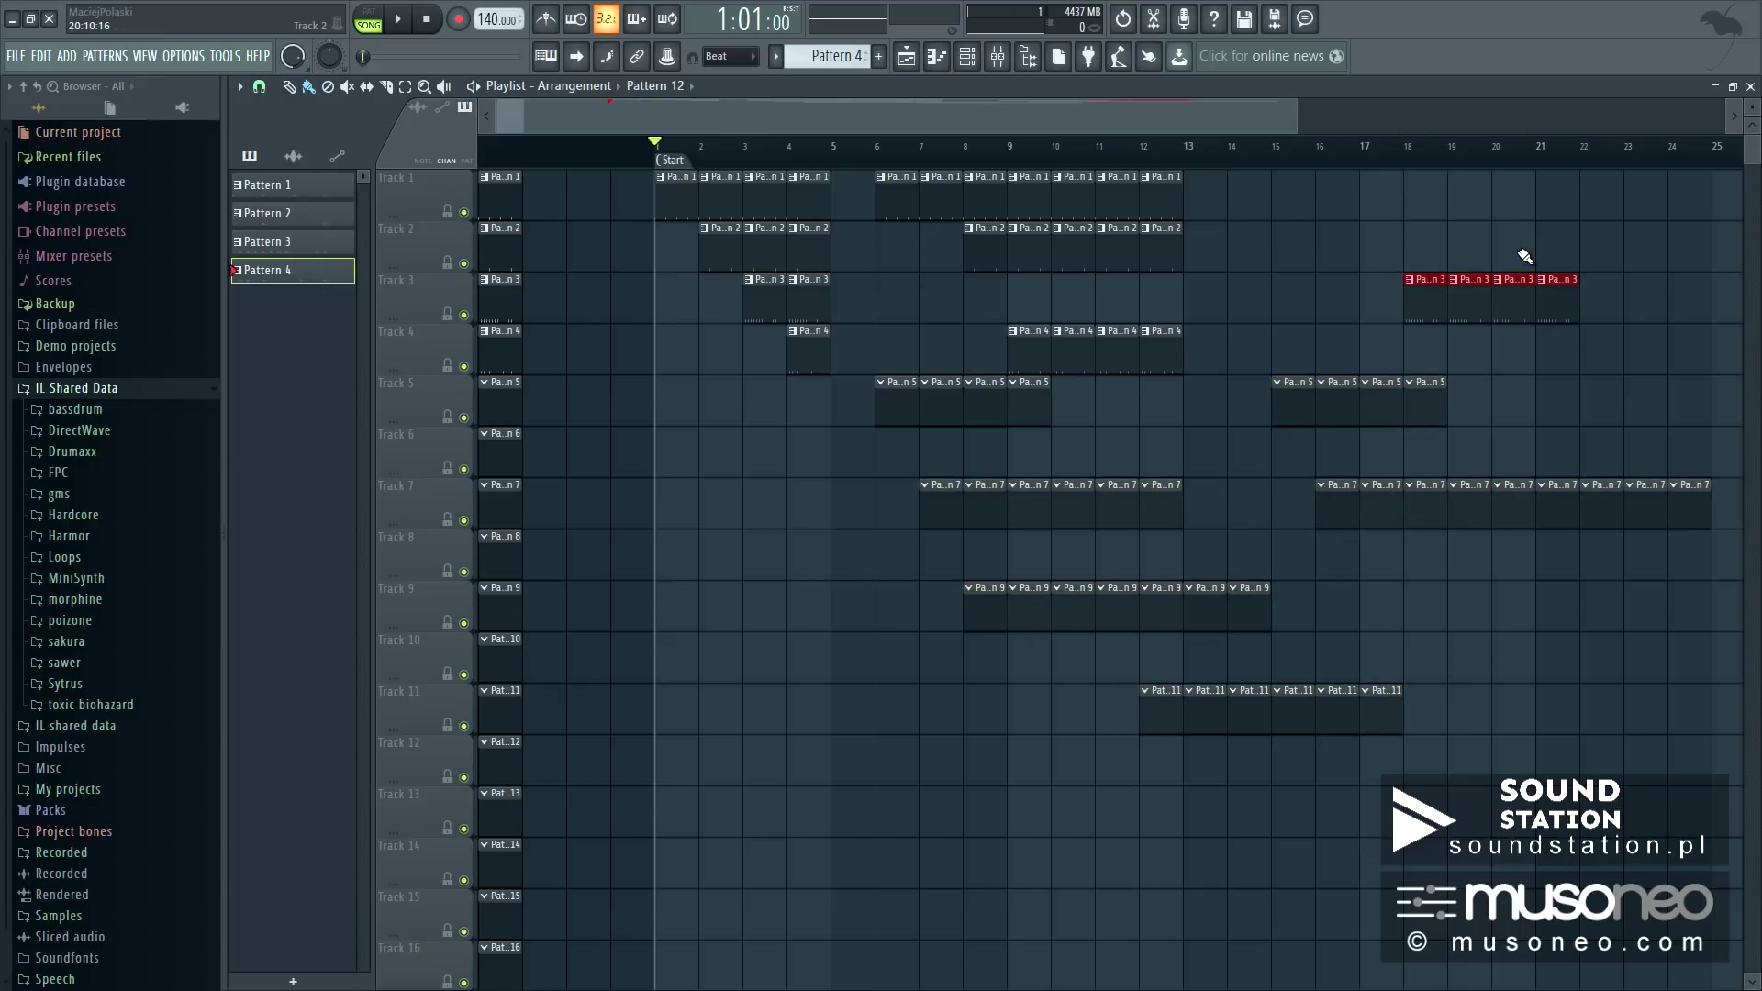
scroll(844, 114, down, 3)
scroll(844, 113, up, 8)
scroll(844, 113, down, 5)
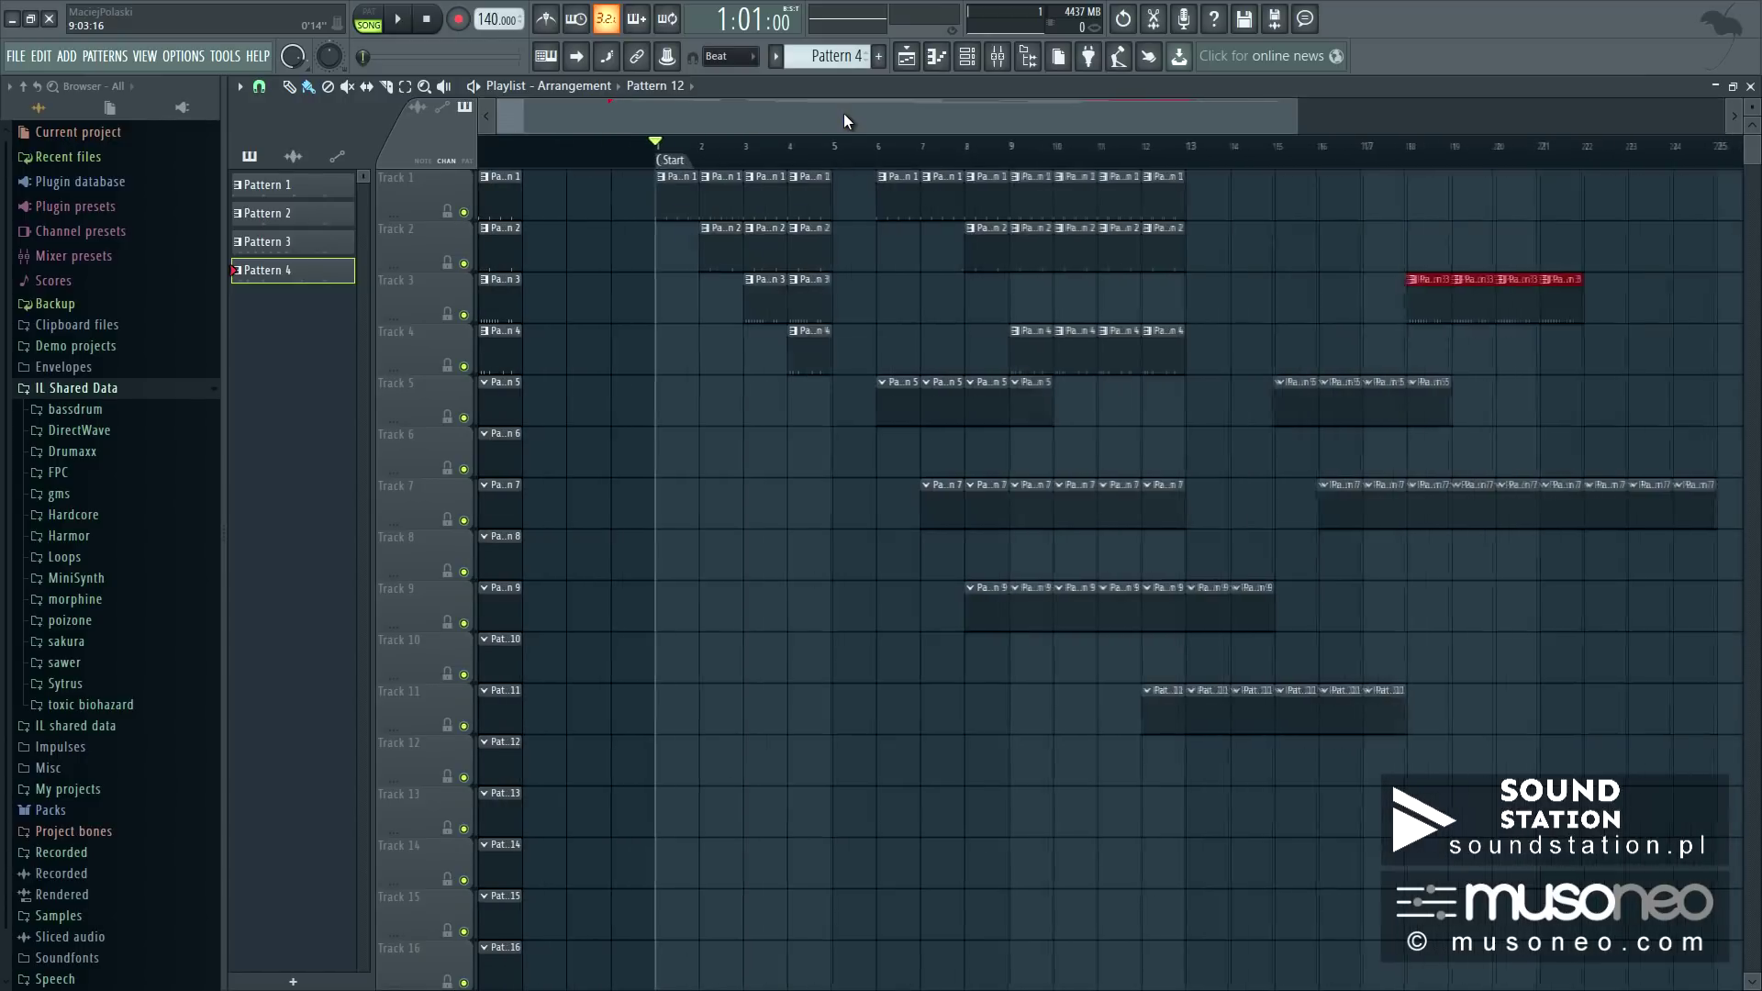
scroll(829, 119, up, 2)
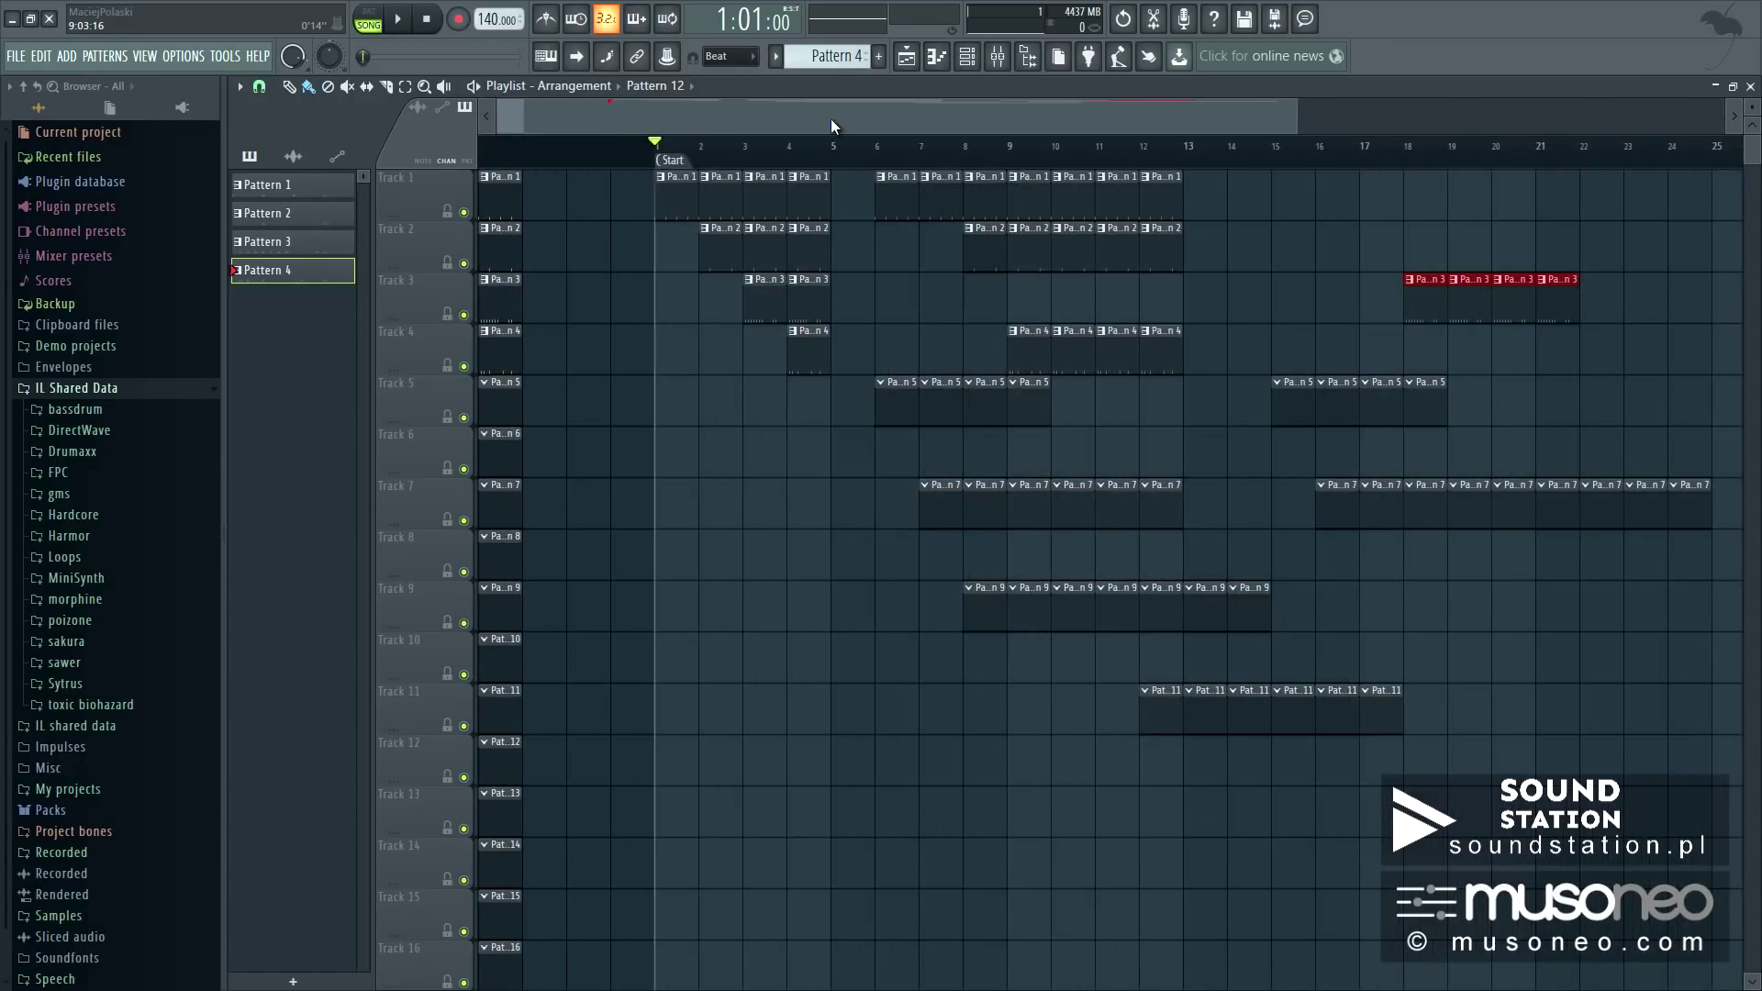
Step: Examine the GUI display scaling options in the general settings and close the settings window
key(F10)
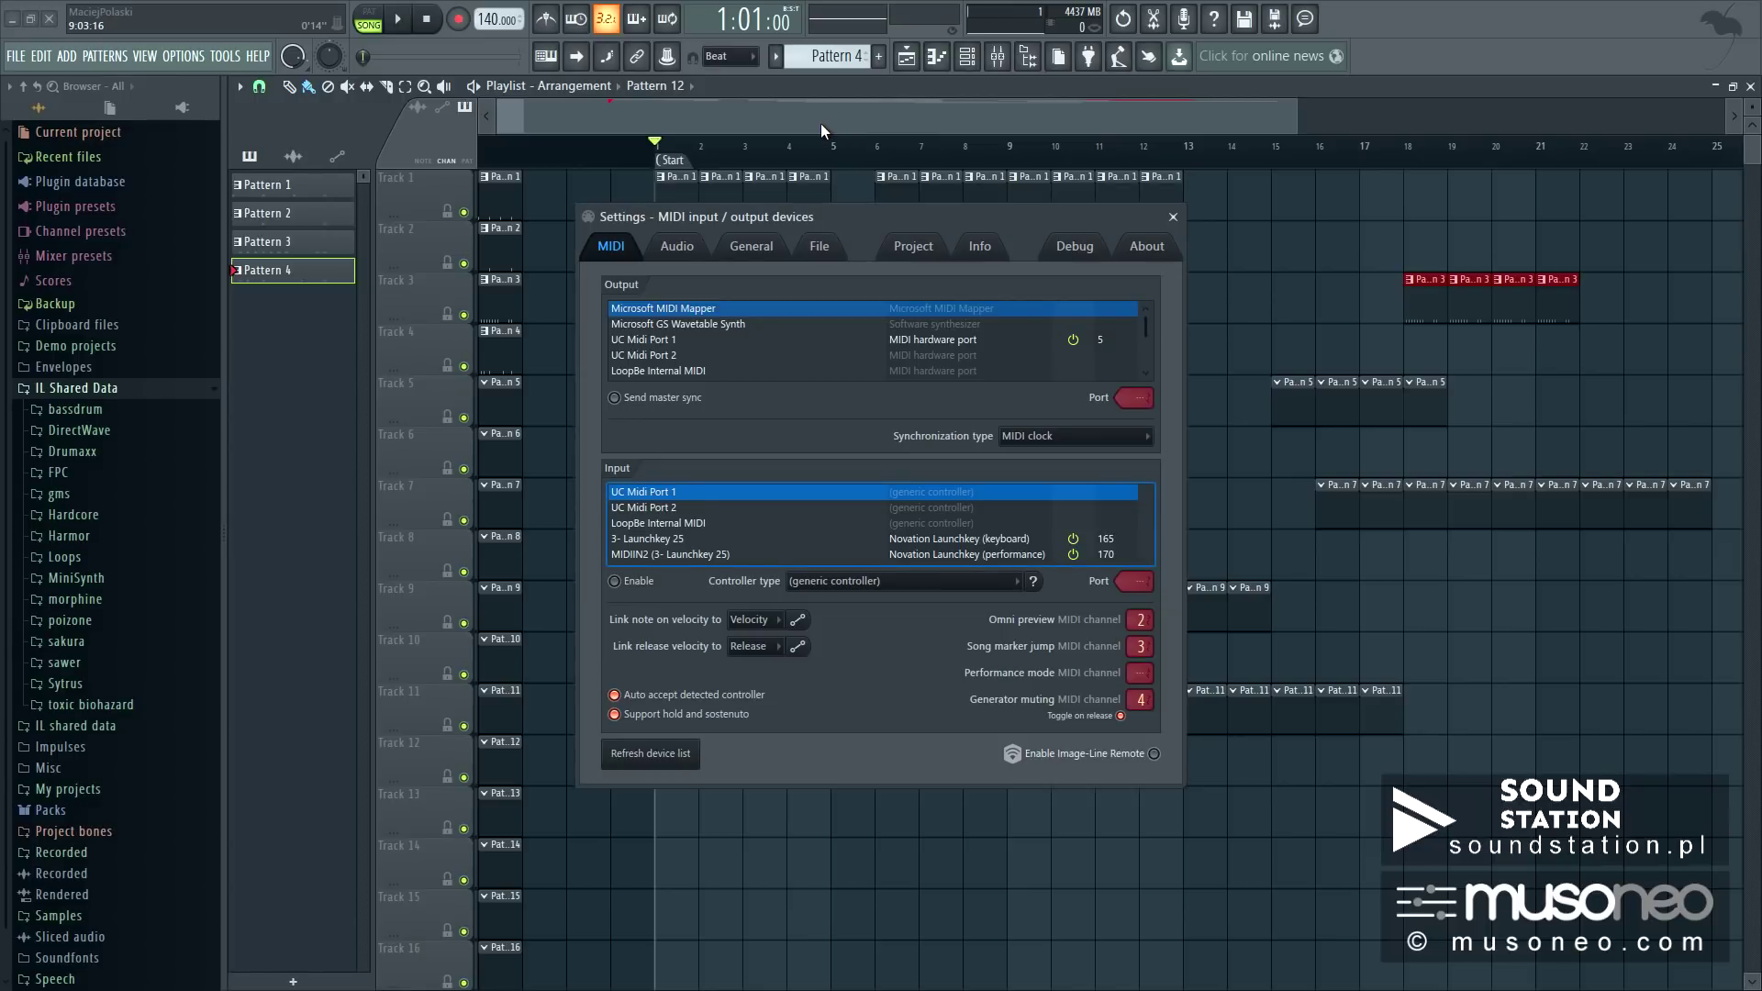
click(767, 256)
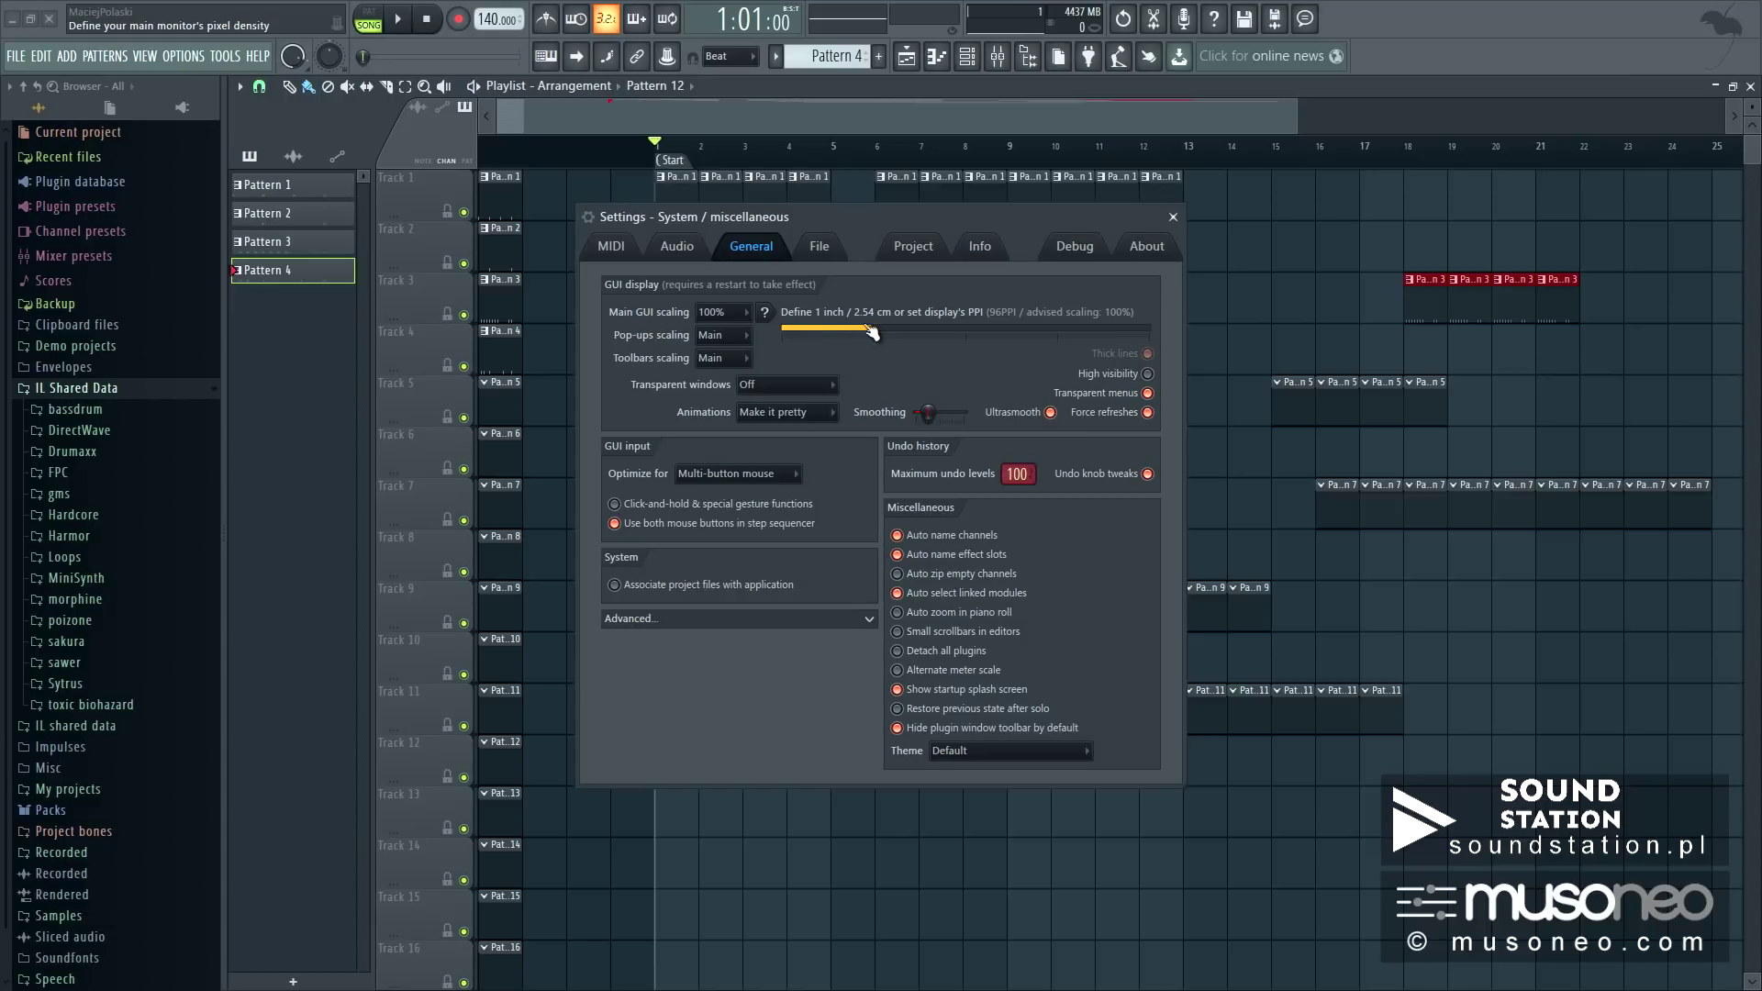
click(1173, 217)
Step: Detach the mixer window, maximize it and move it off the main screen
key(F9)
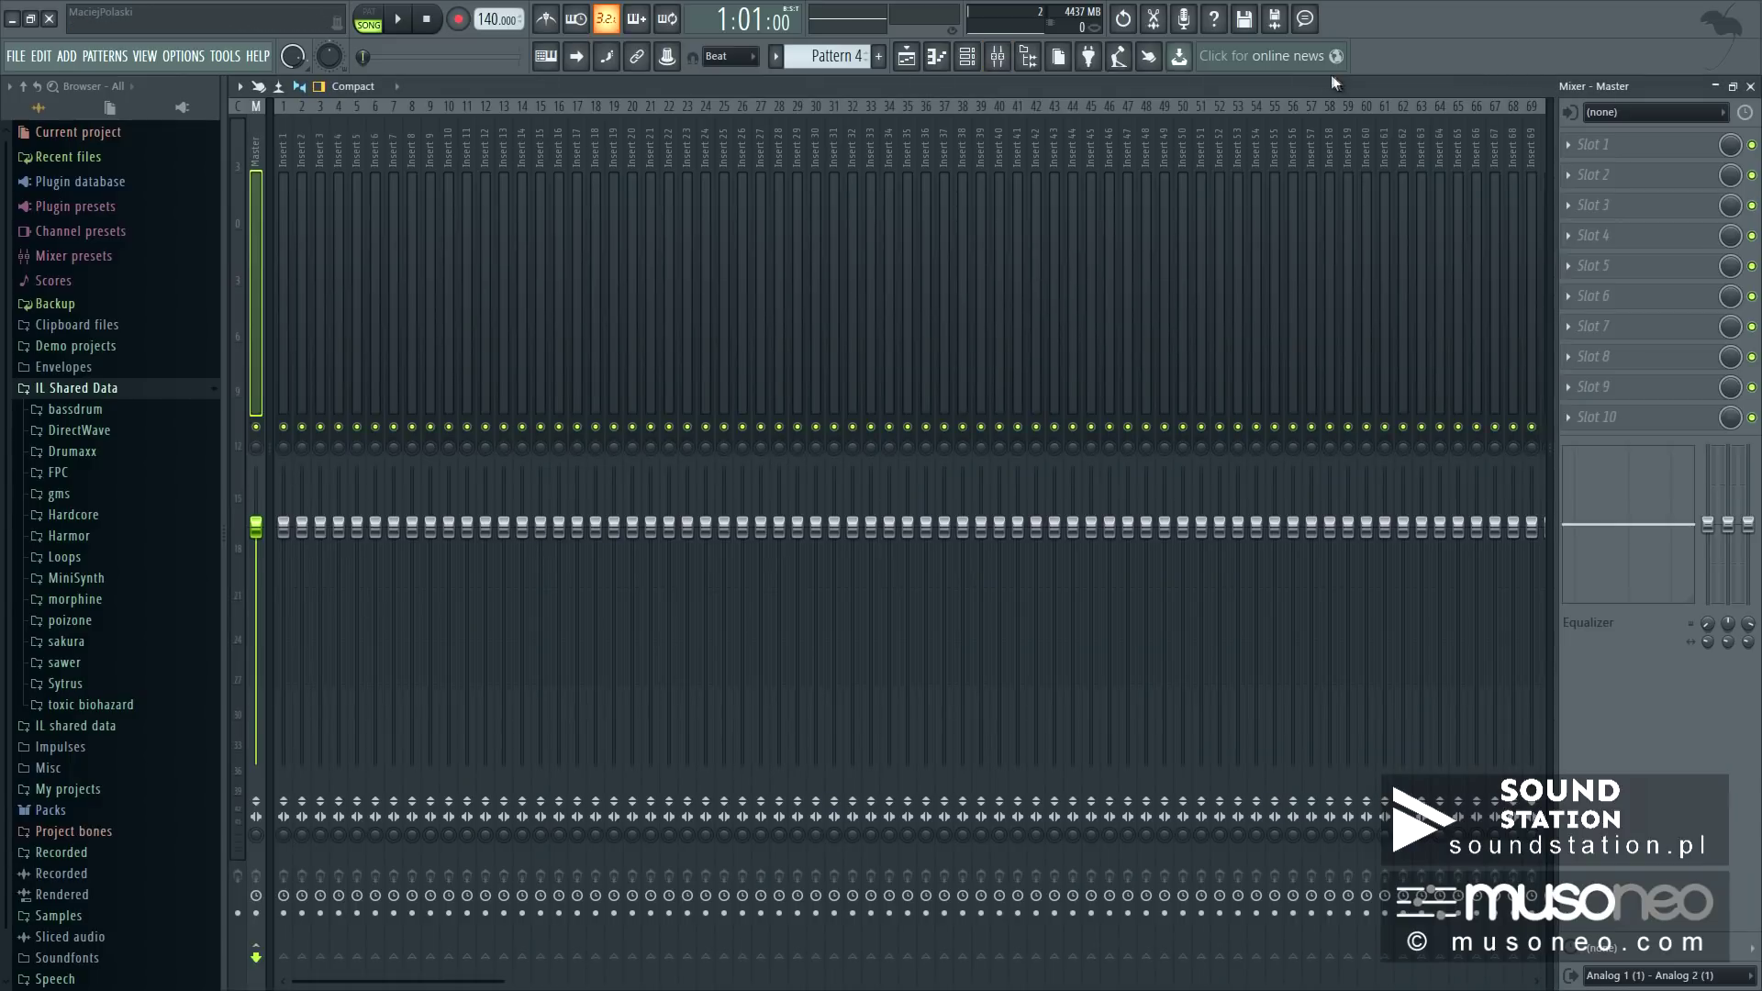
double_click(1335, 76)
click(237, 87)
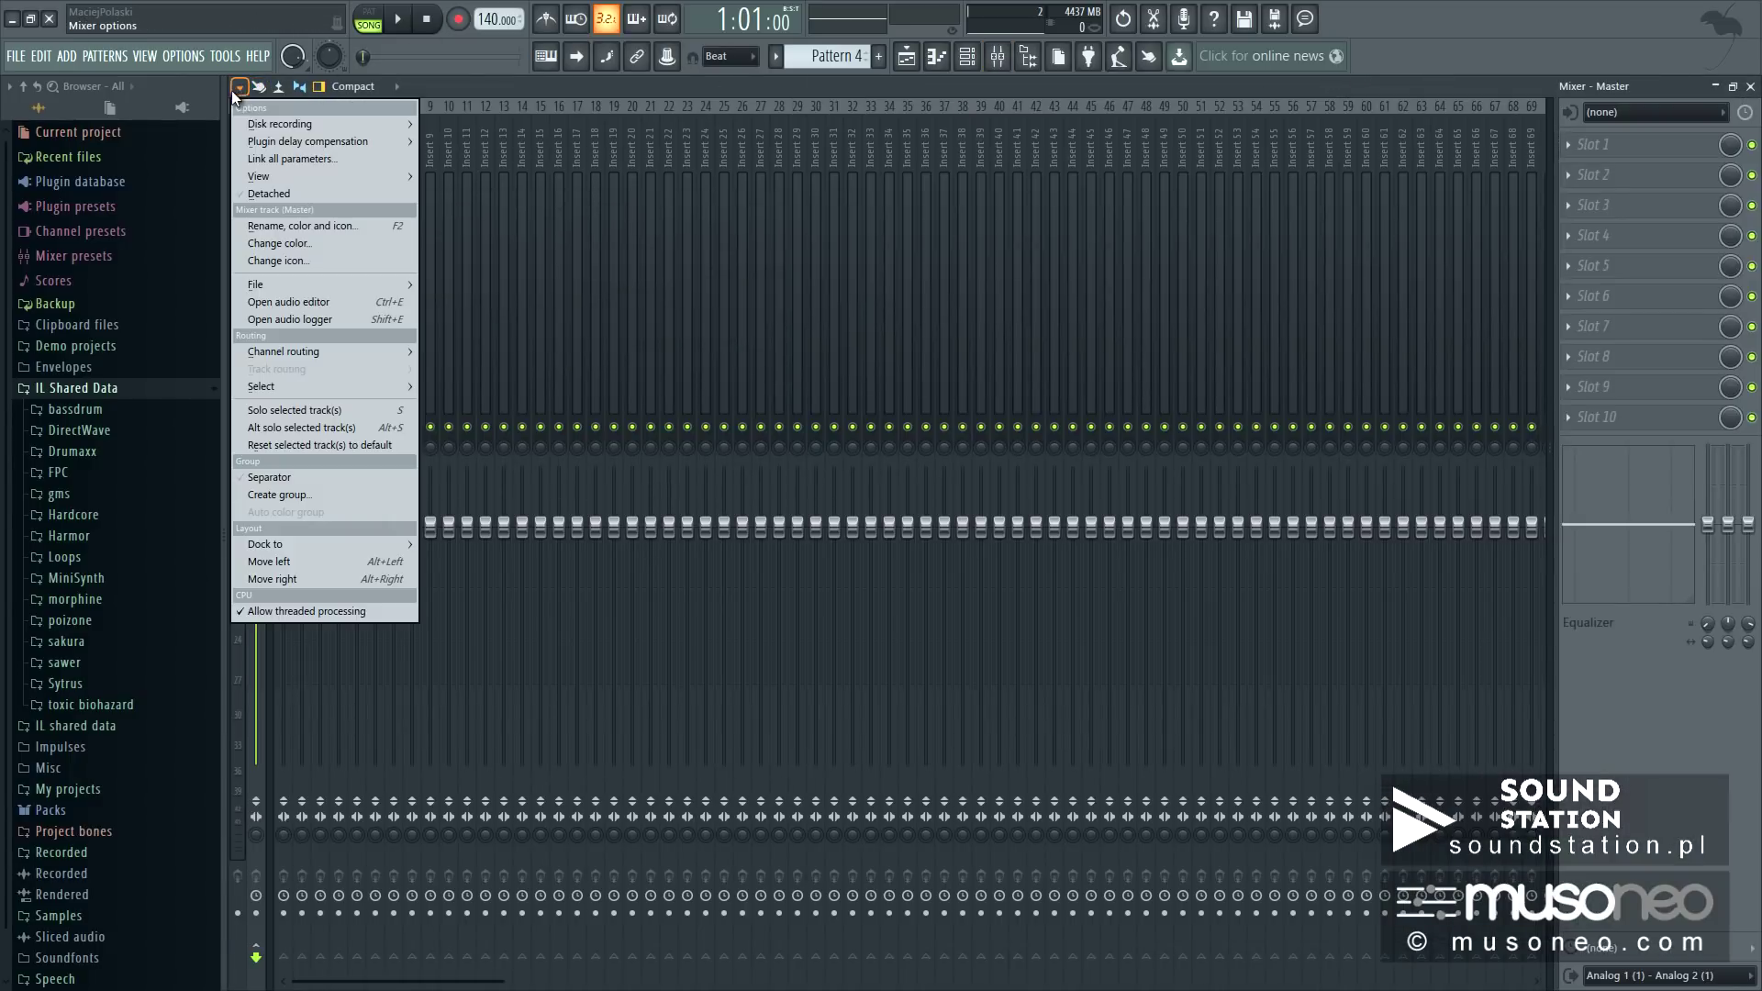
click(267, 193)
click(1732, 10)
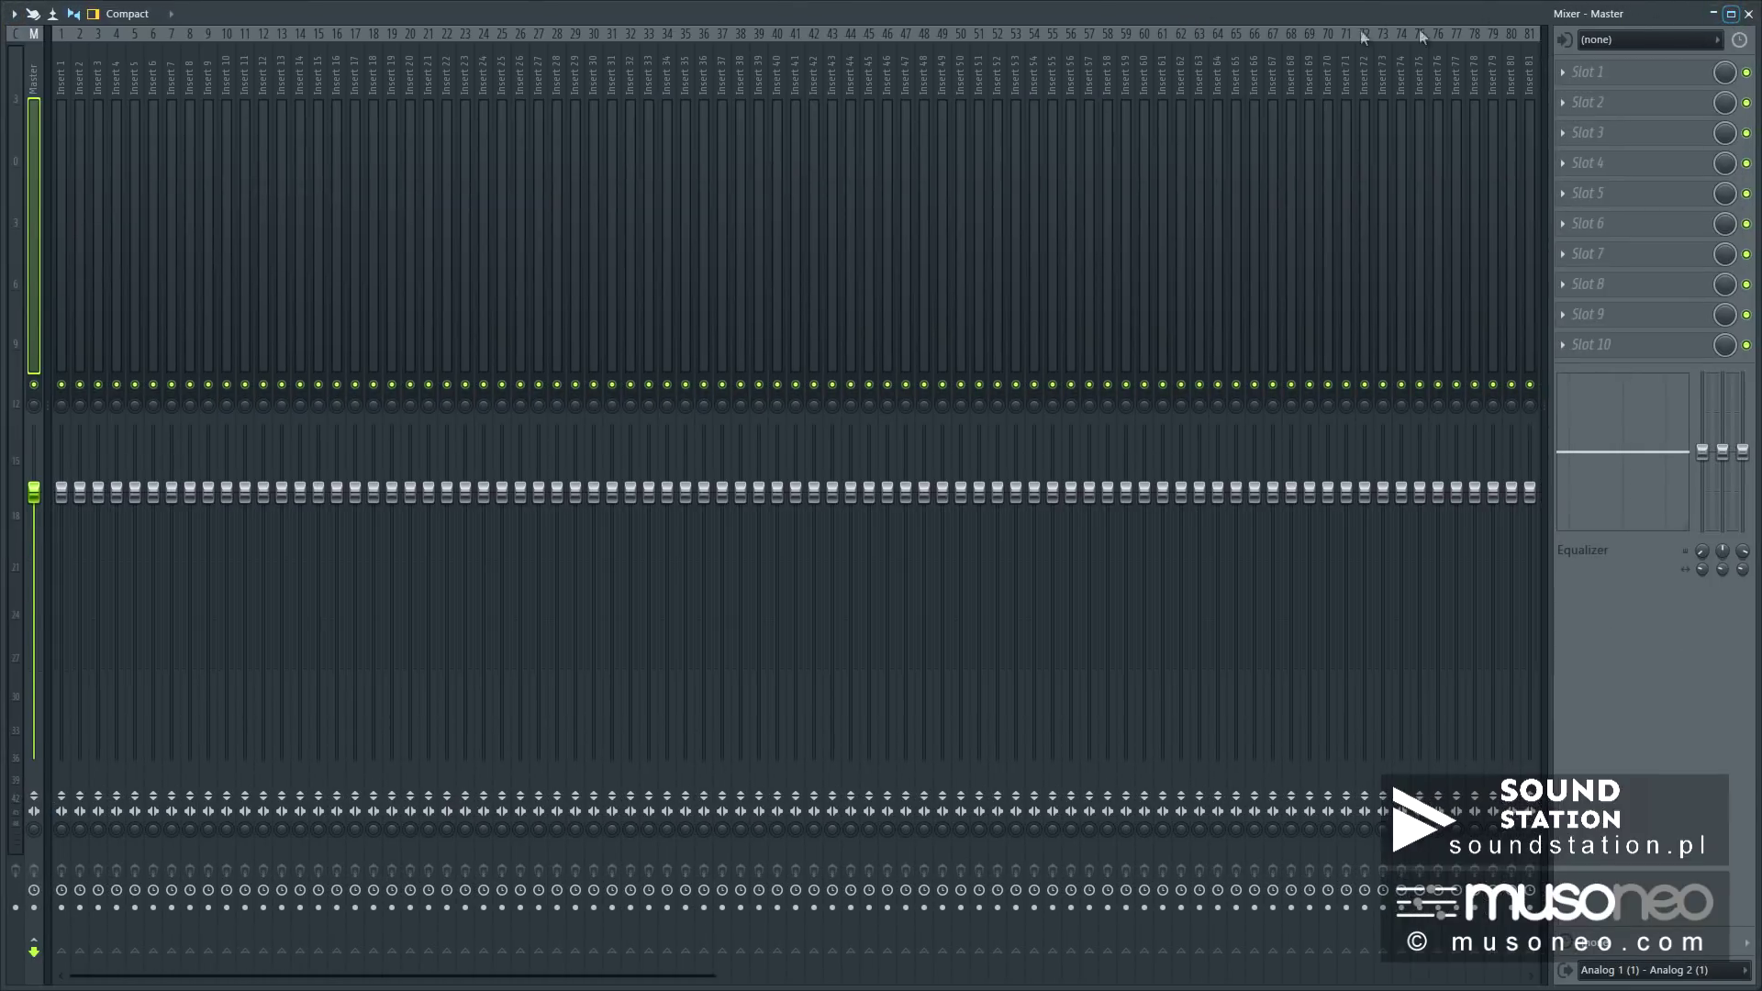
drag(1325, 7, 9, 19)
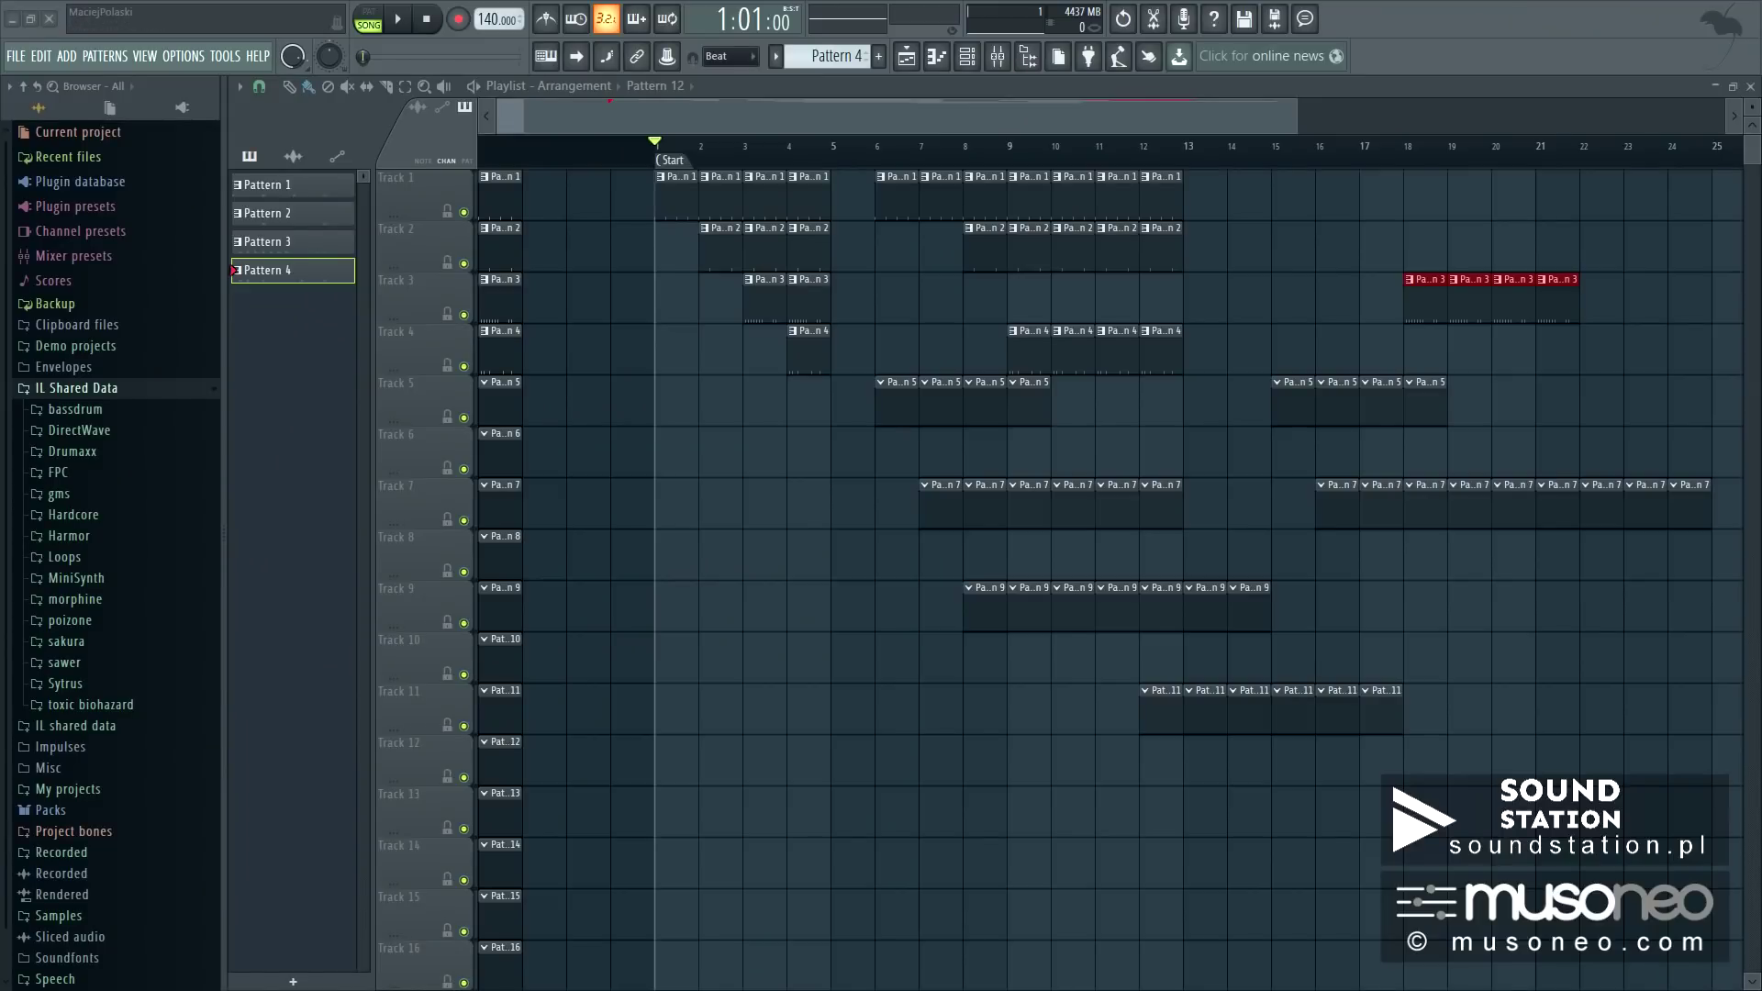
Step: Arrange the mixer below the channel rack and playlist, and route the Kick, Clap, HiHat and Snare channels to mixer tracks 1 to 4
key(F9)
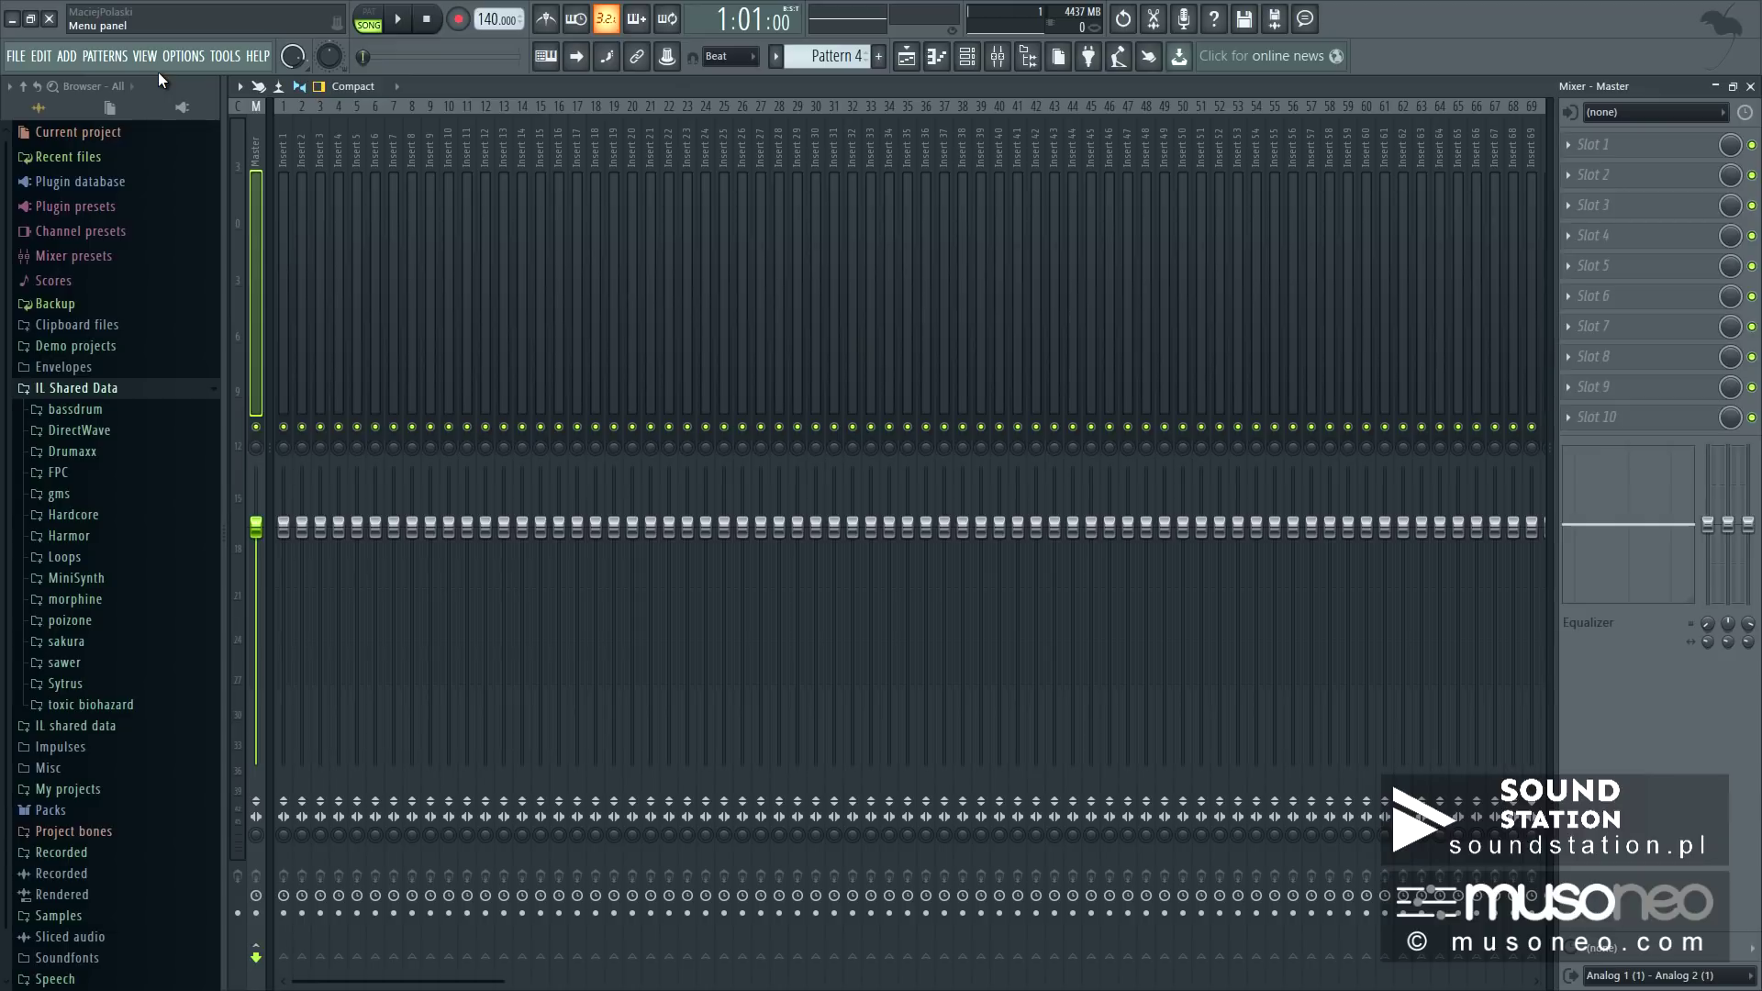
key(F9)
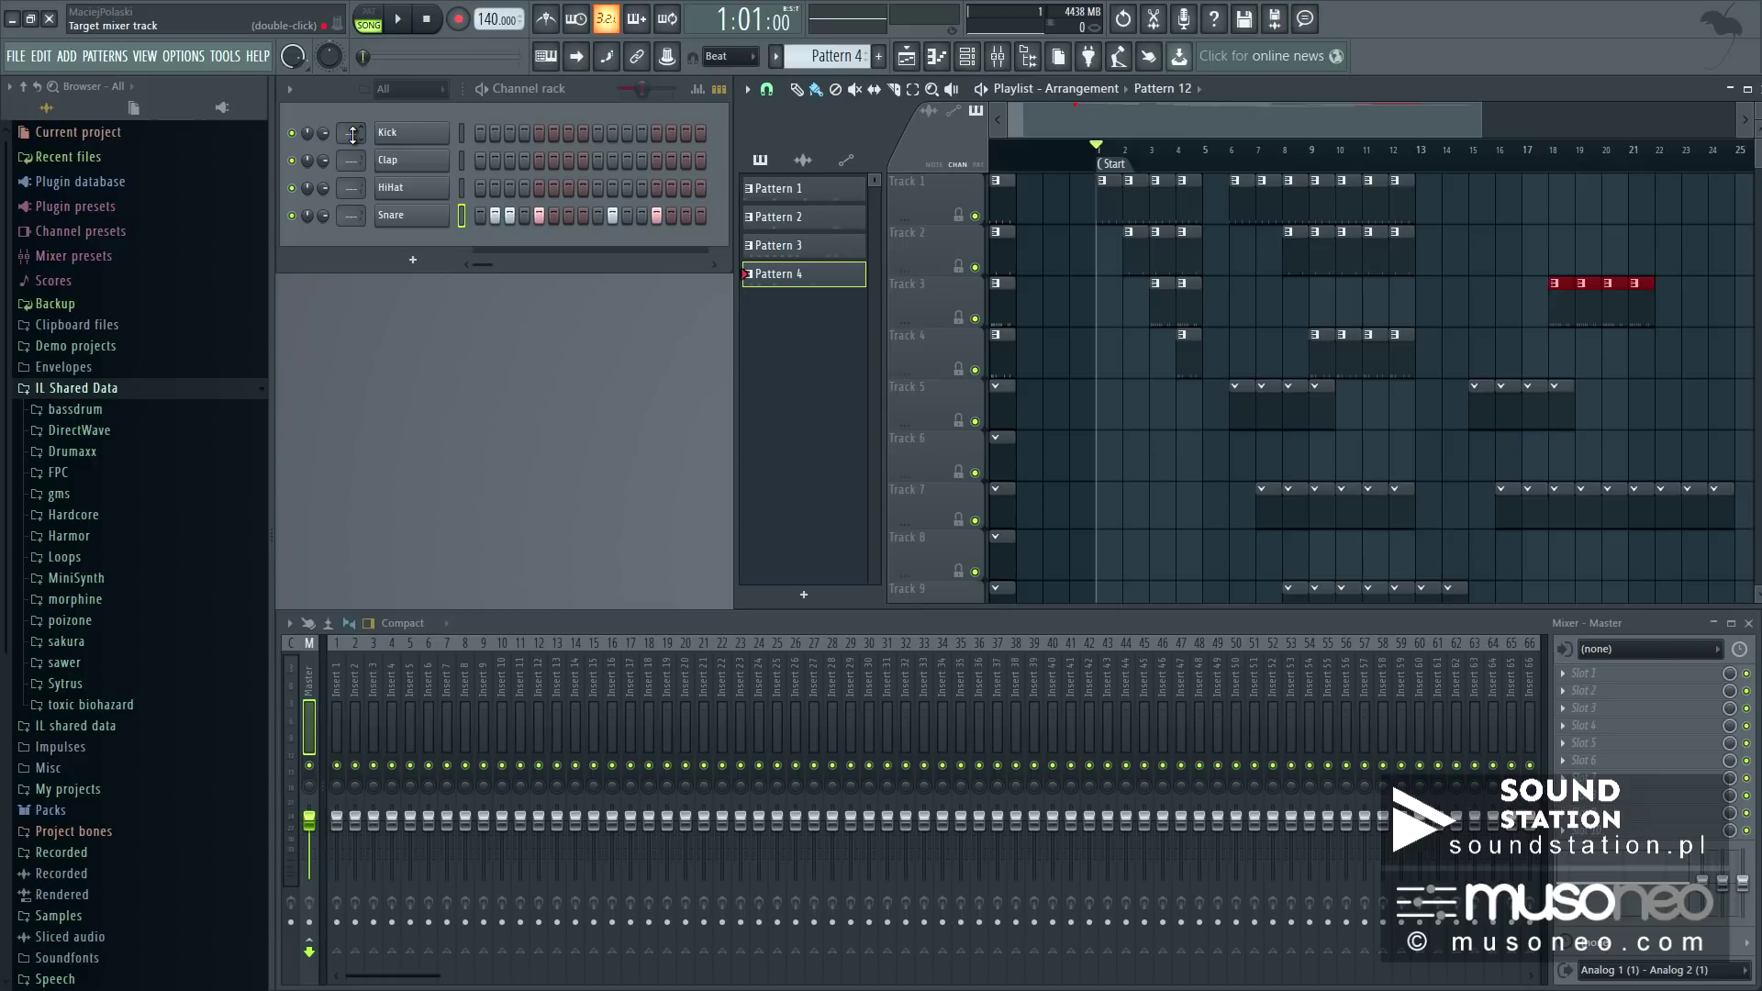
drag(349, 135, 355, 171)
drag(349, 218, 352, 192)
key(space)
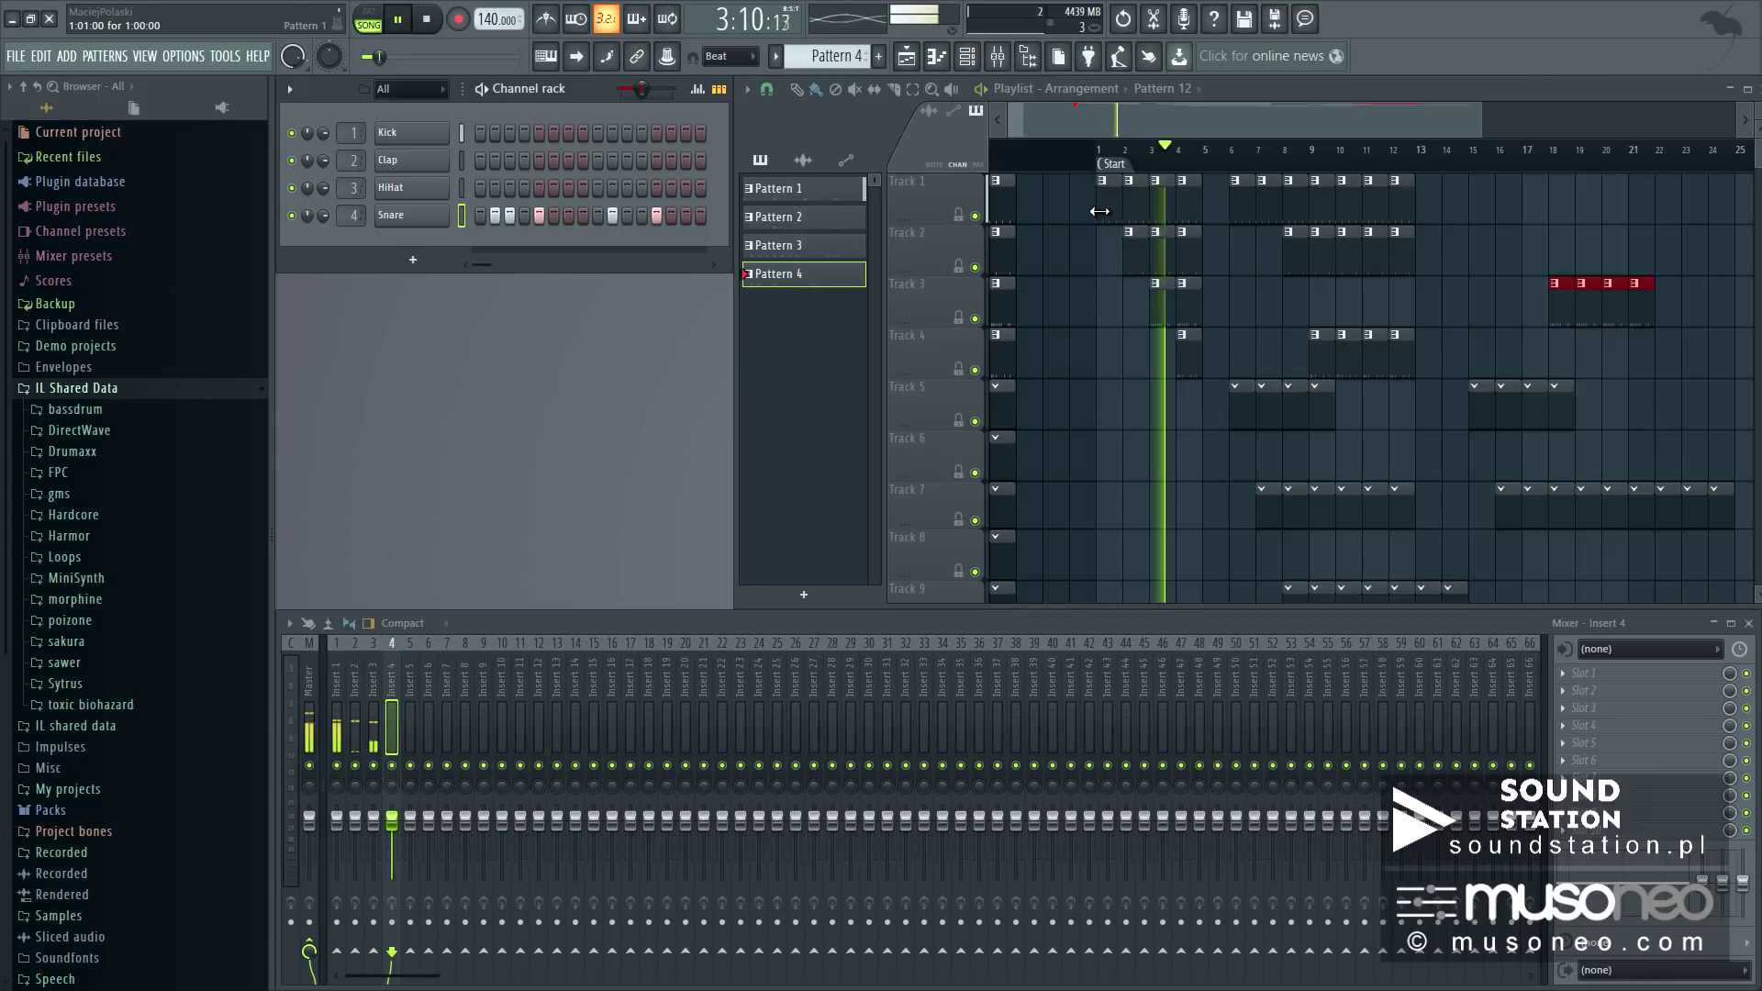
key(space)
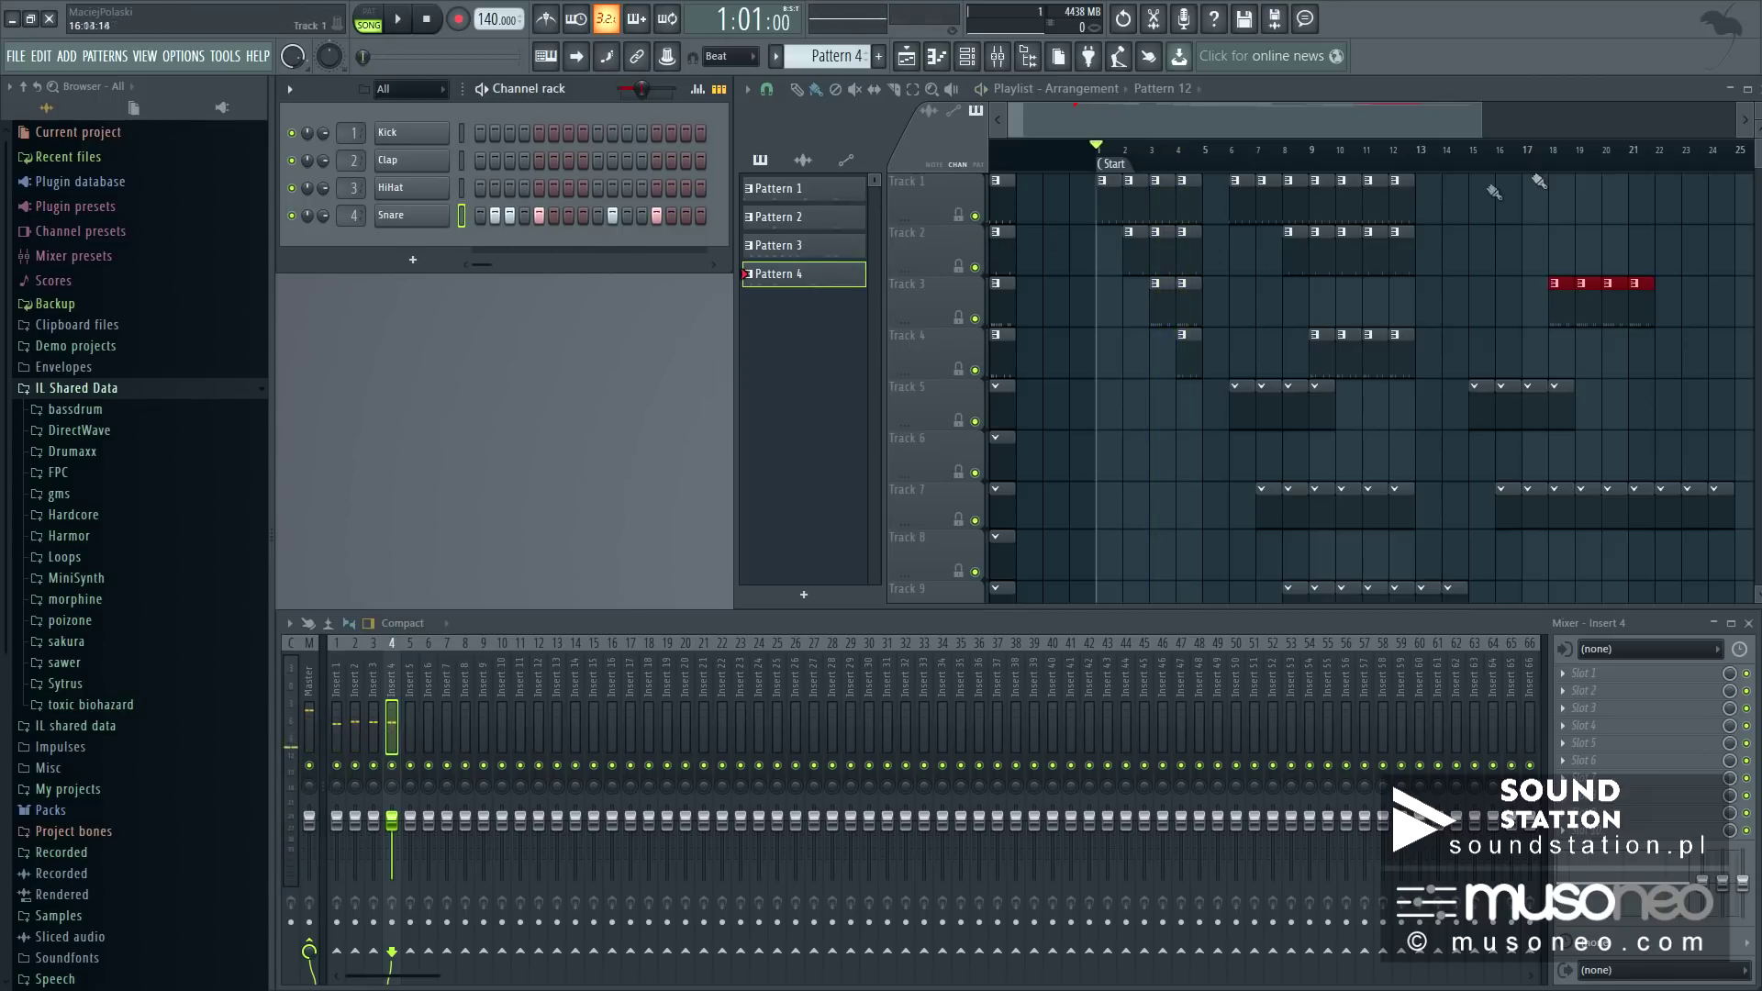
Step: Shift the mixer slightly downward and select bar 3 on the playlist timeline
drag(1757, 154, 1722, 108)
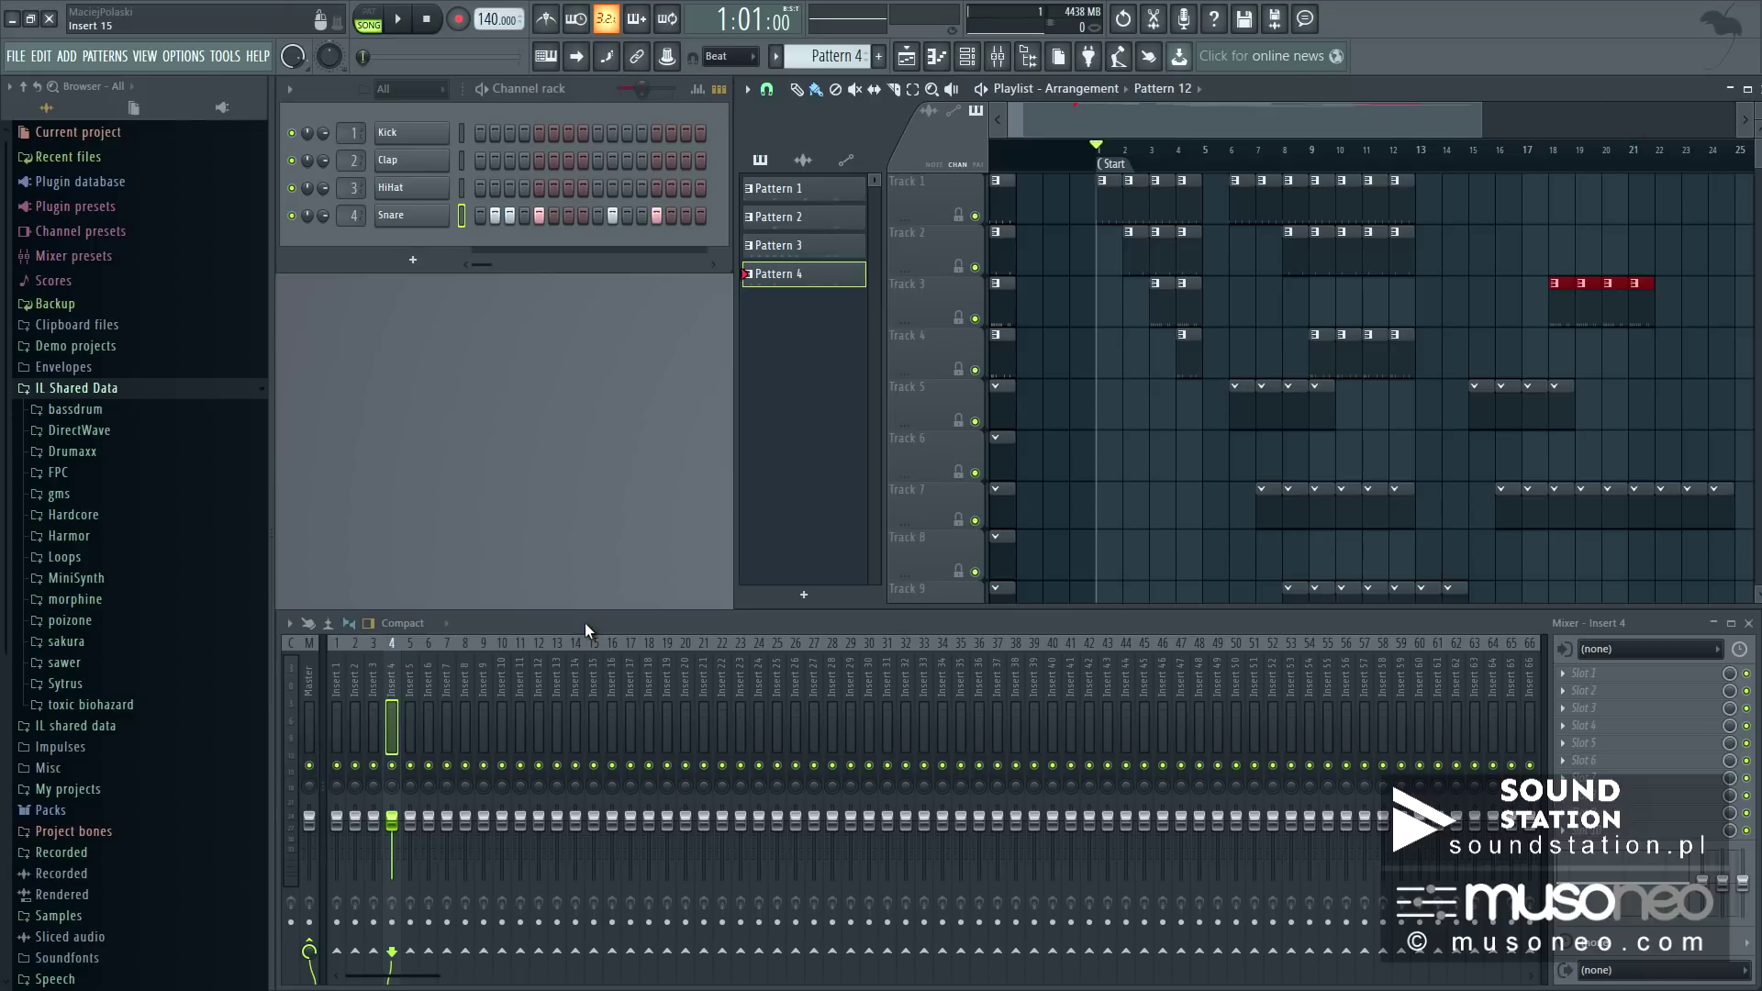
mouse_move(790, 621)
mouse_down()
mouse_move(951, 622)
mouse_move(785, 628)
mouse_up()
scroll(1110, 735, down, 6)
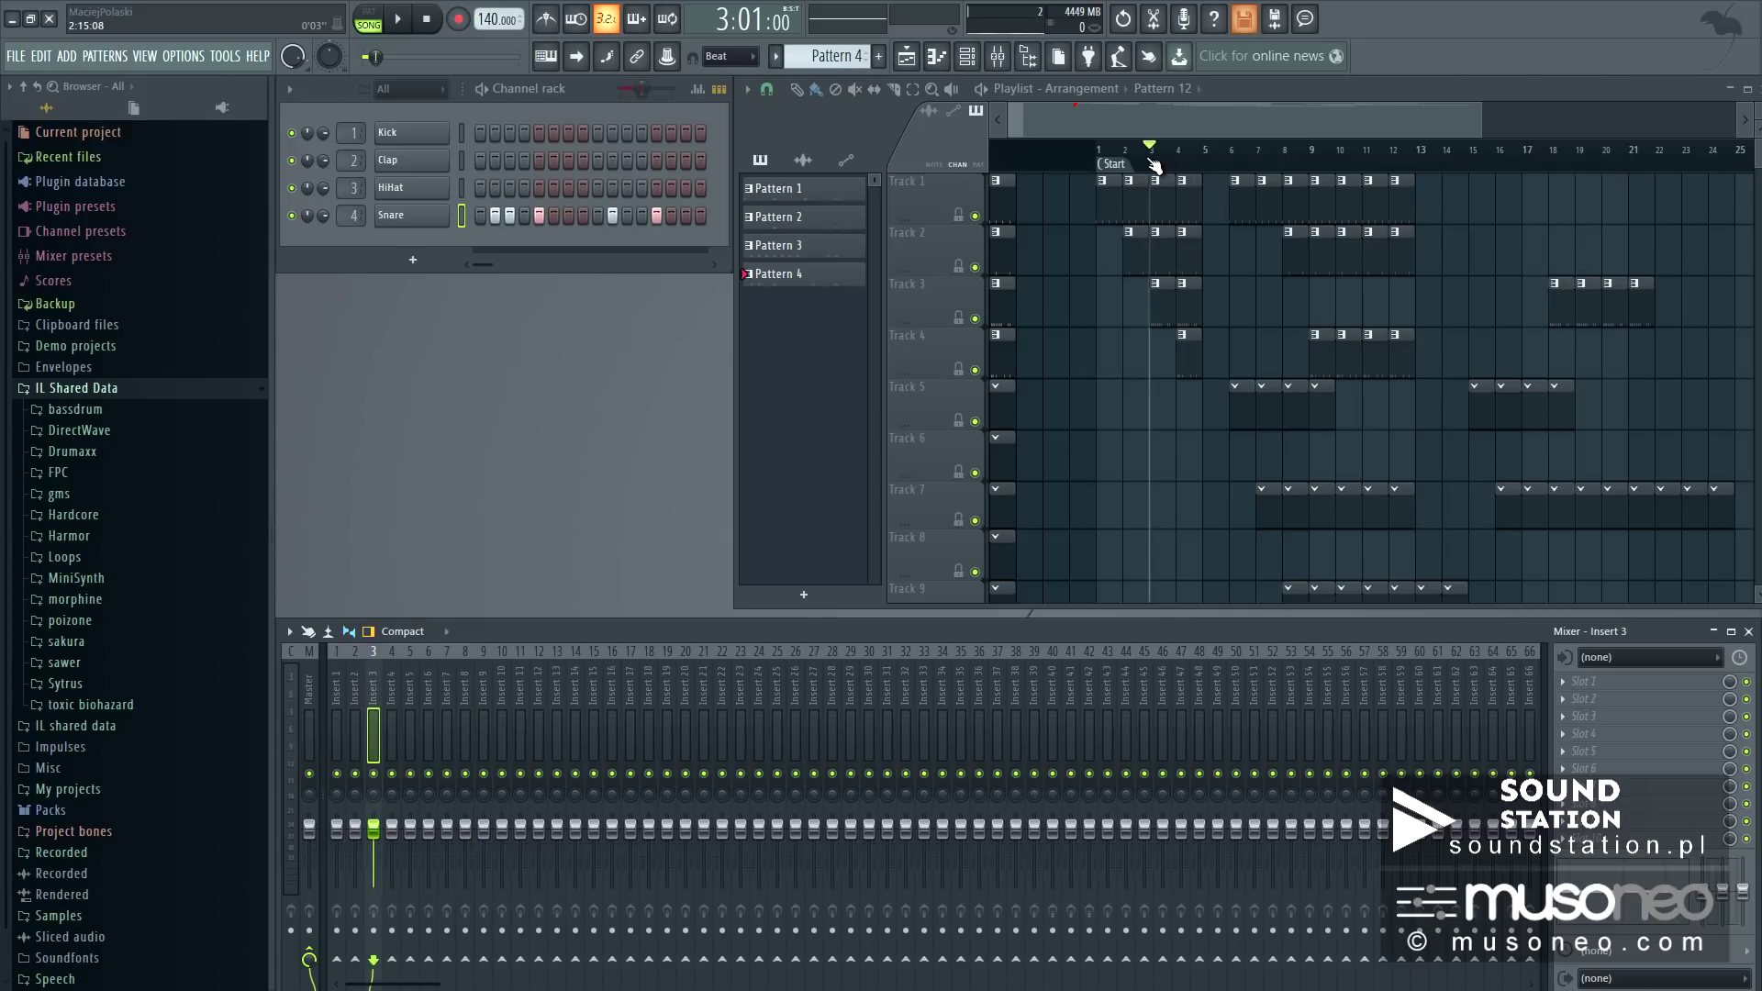
drag(1163, 161, 1188, 163)
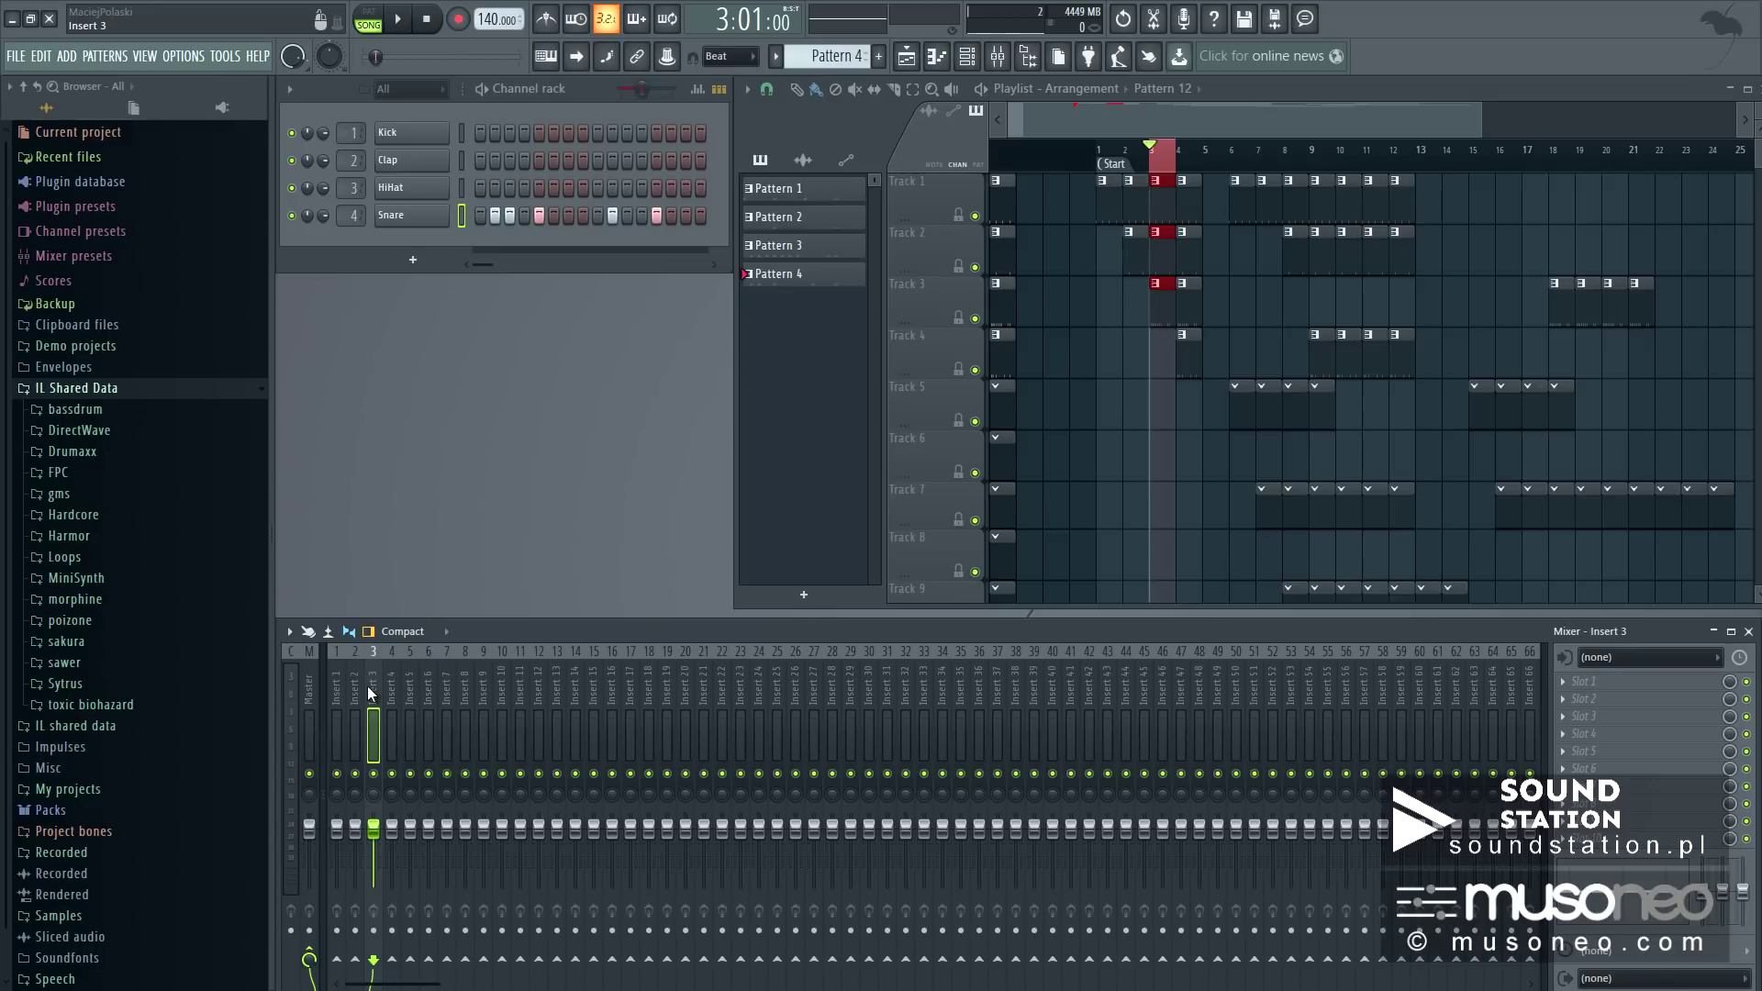
Step: Browse the plugin picker's synth, full and effect categories, search it for "cho" and close it
key(F8)
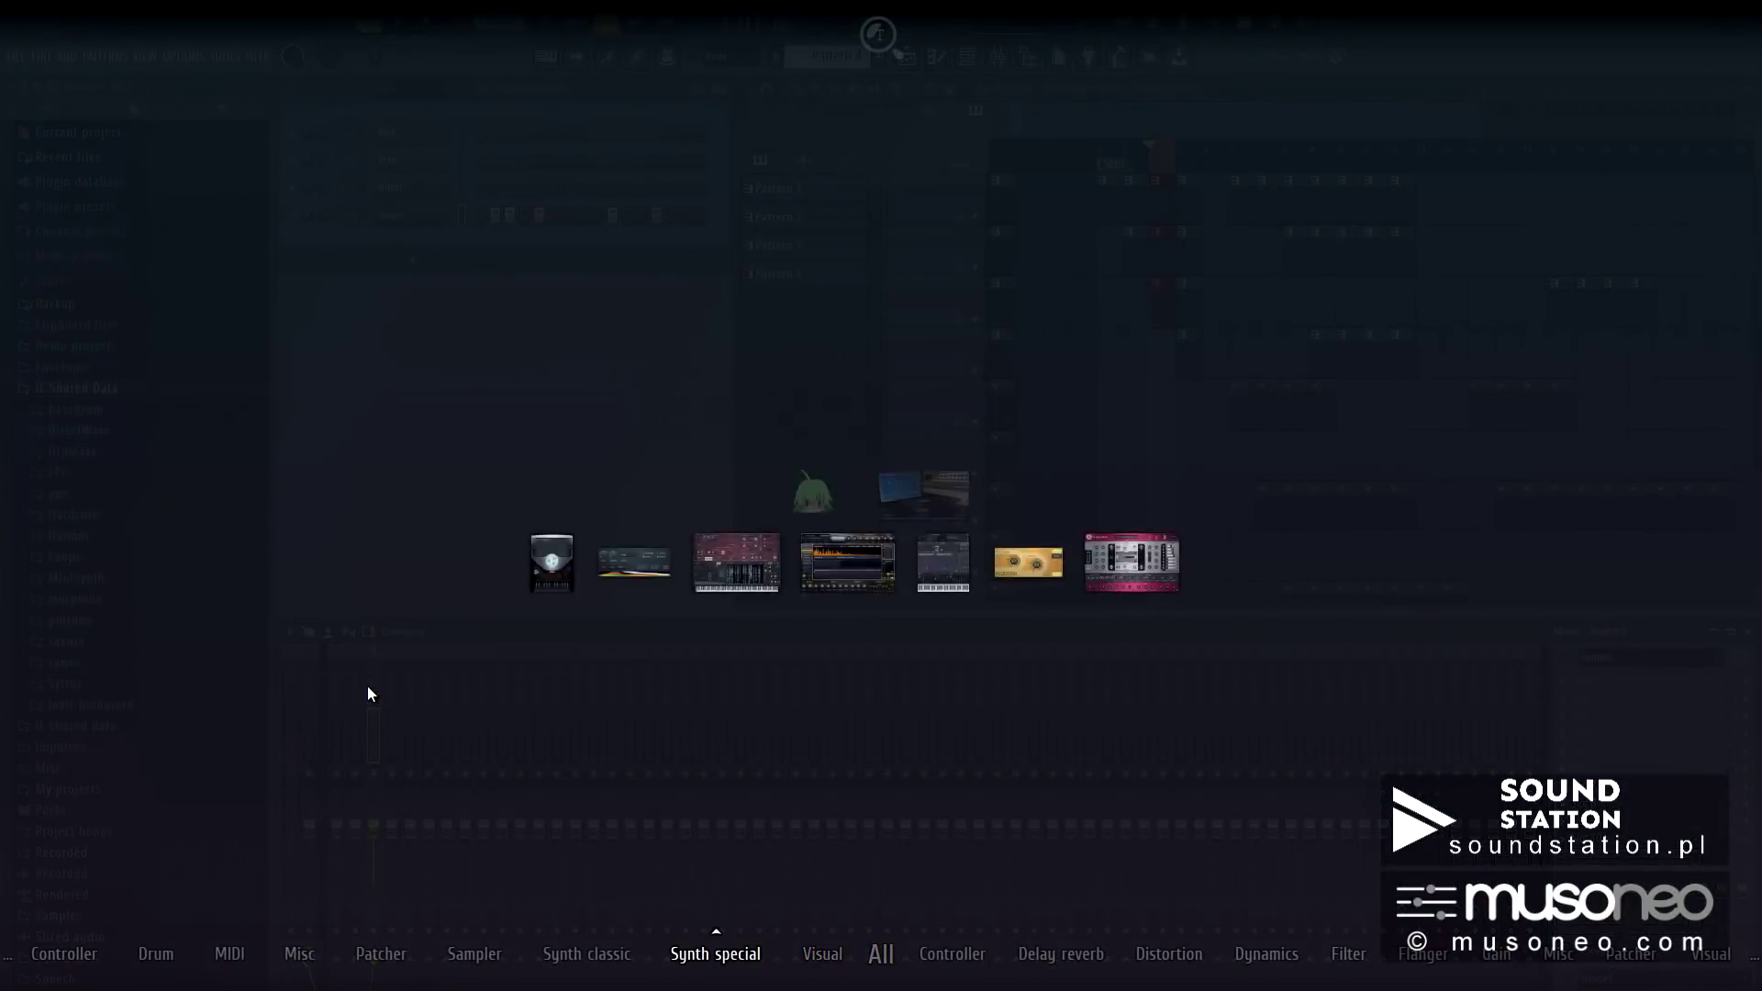
key(Left)
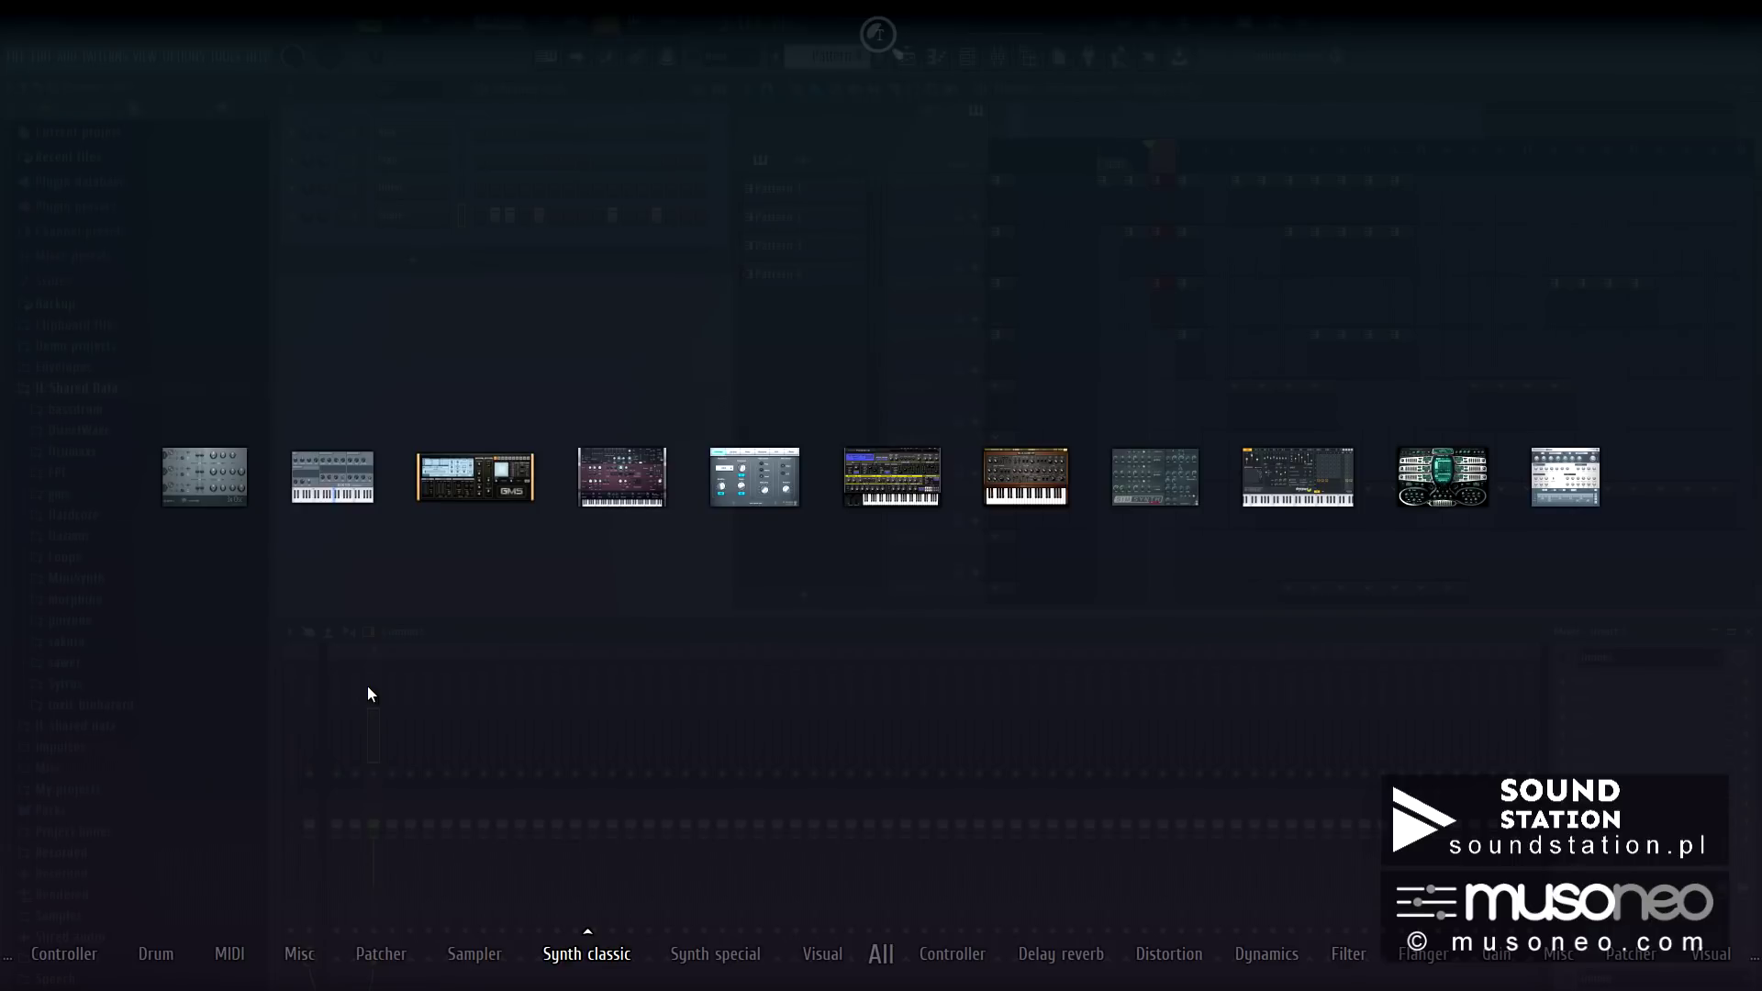
key(Right)
key(Right)
key(Right)
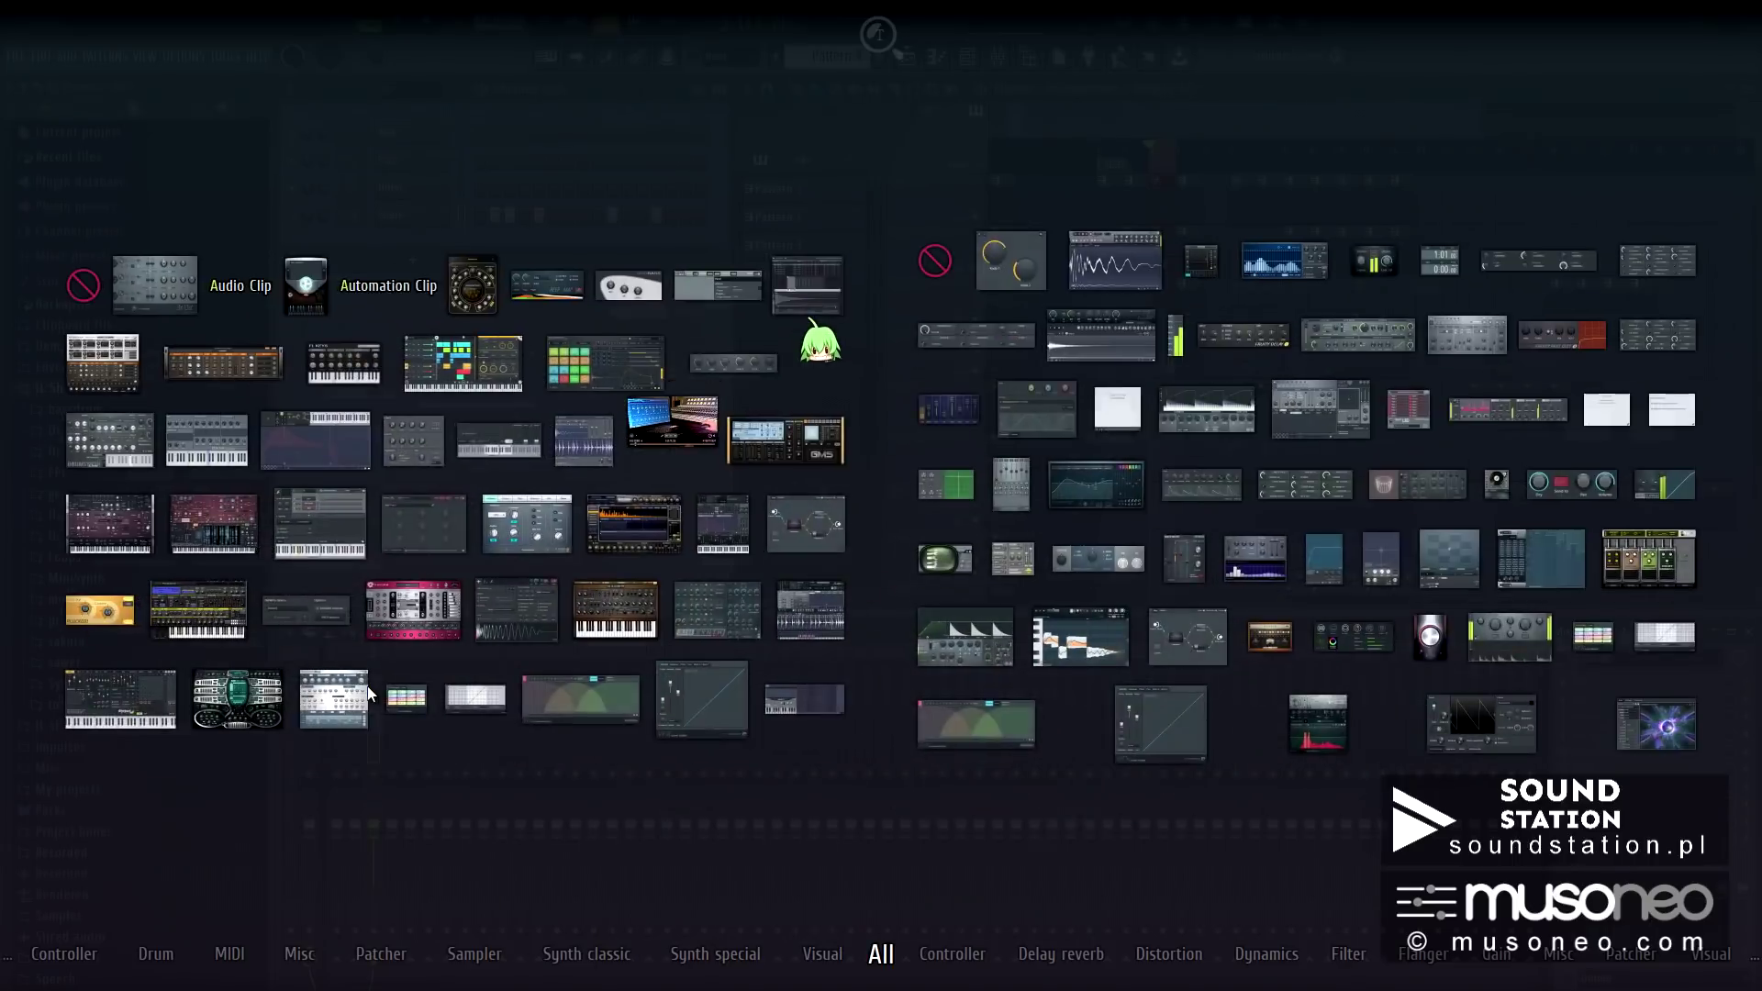
key(Right)
key(Right)
key(Right)
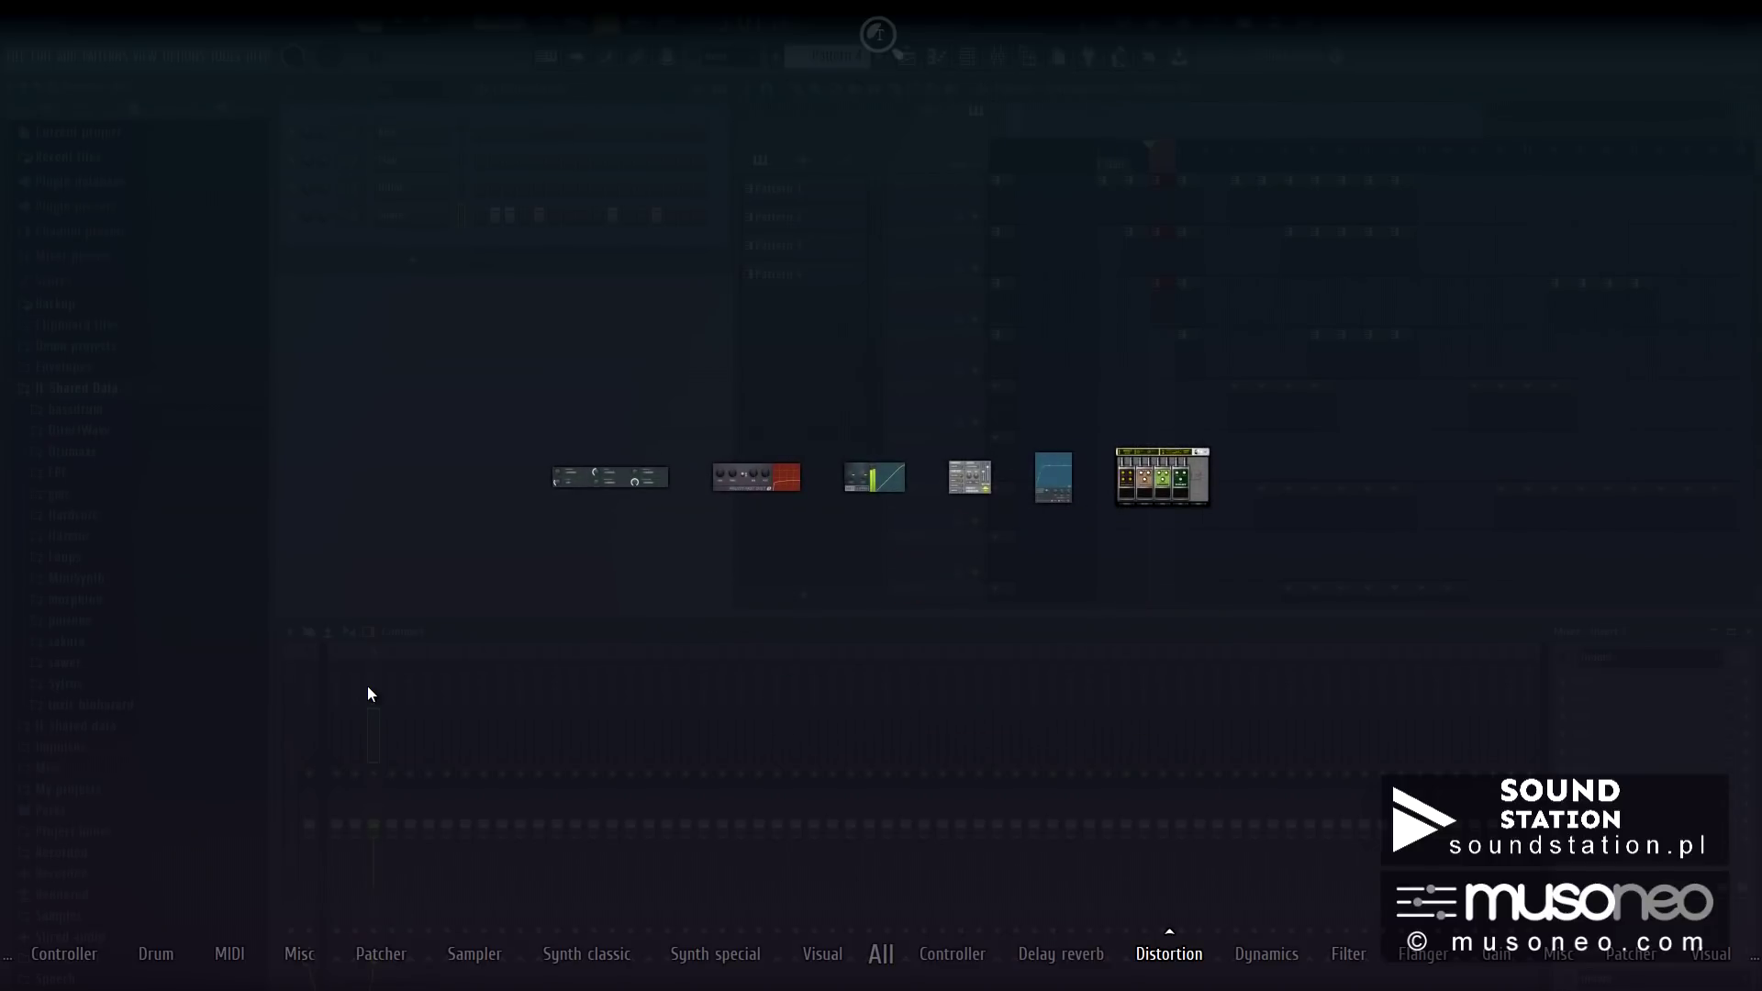
key(Left)
text(cho)
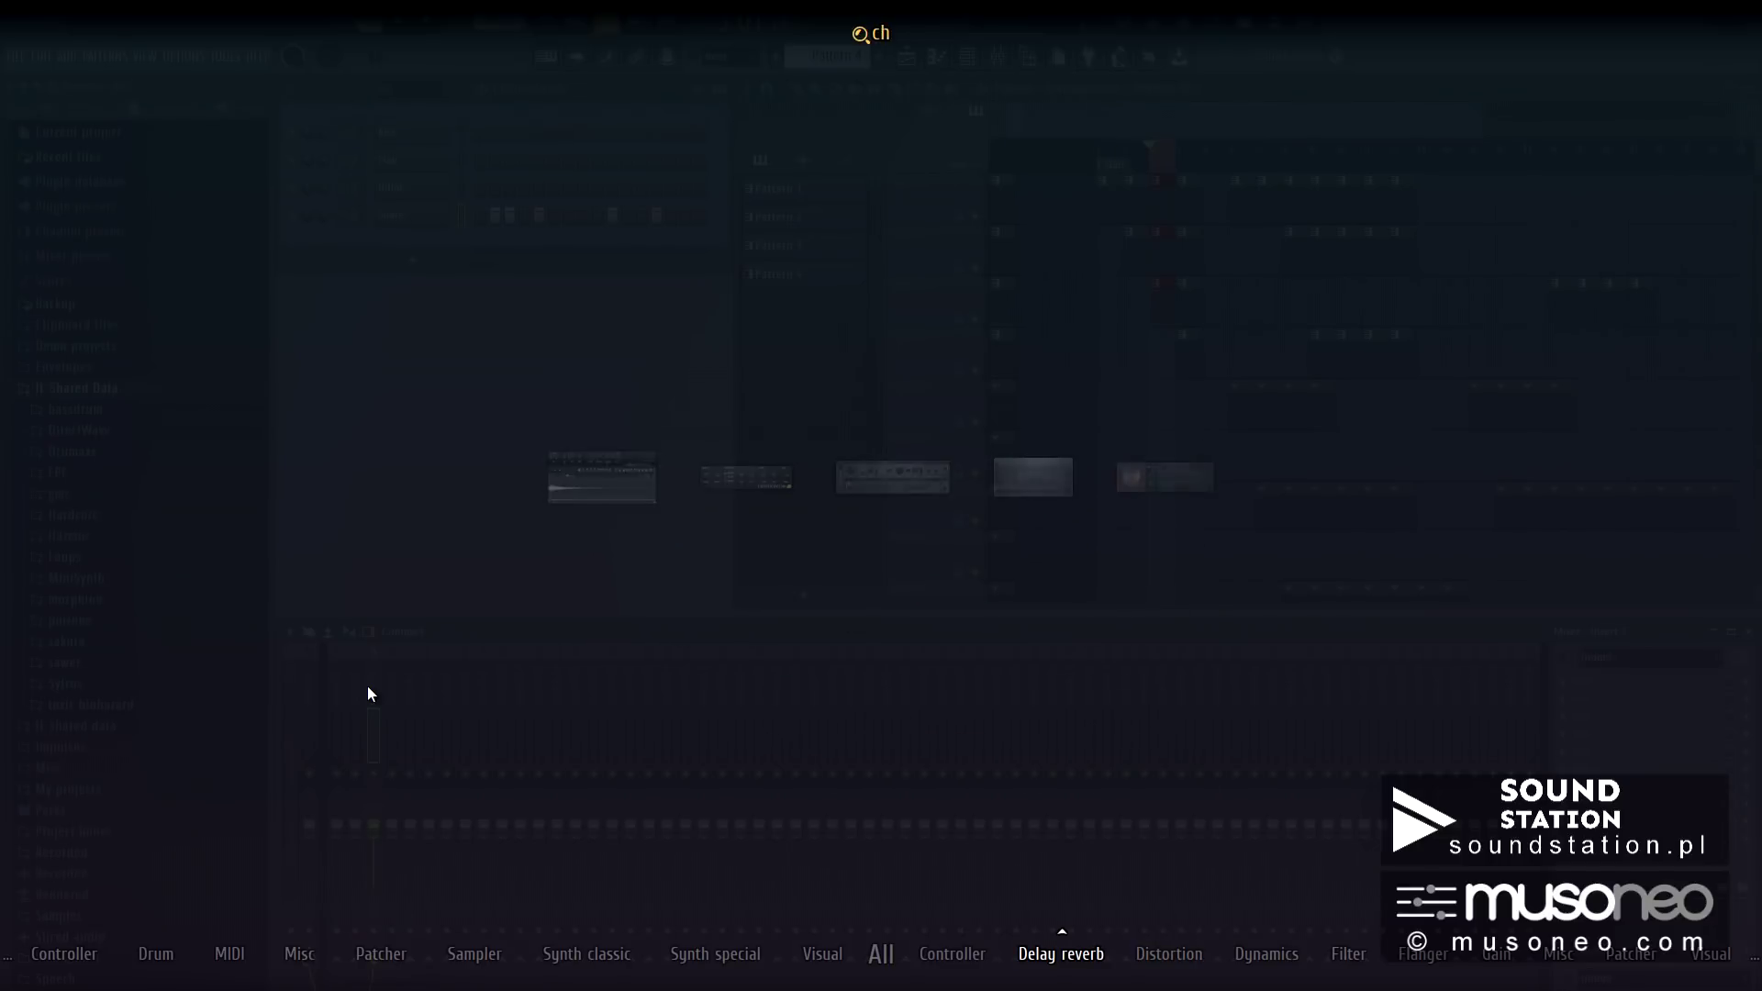
key(Escape)
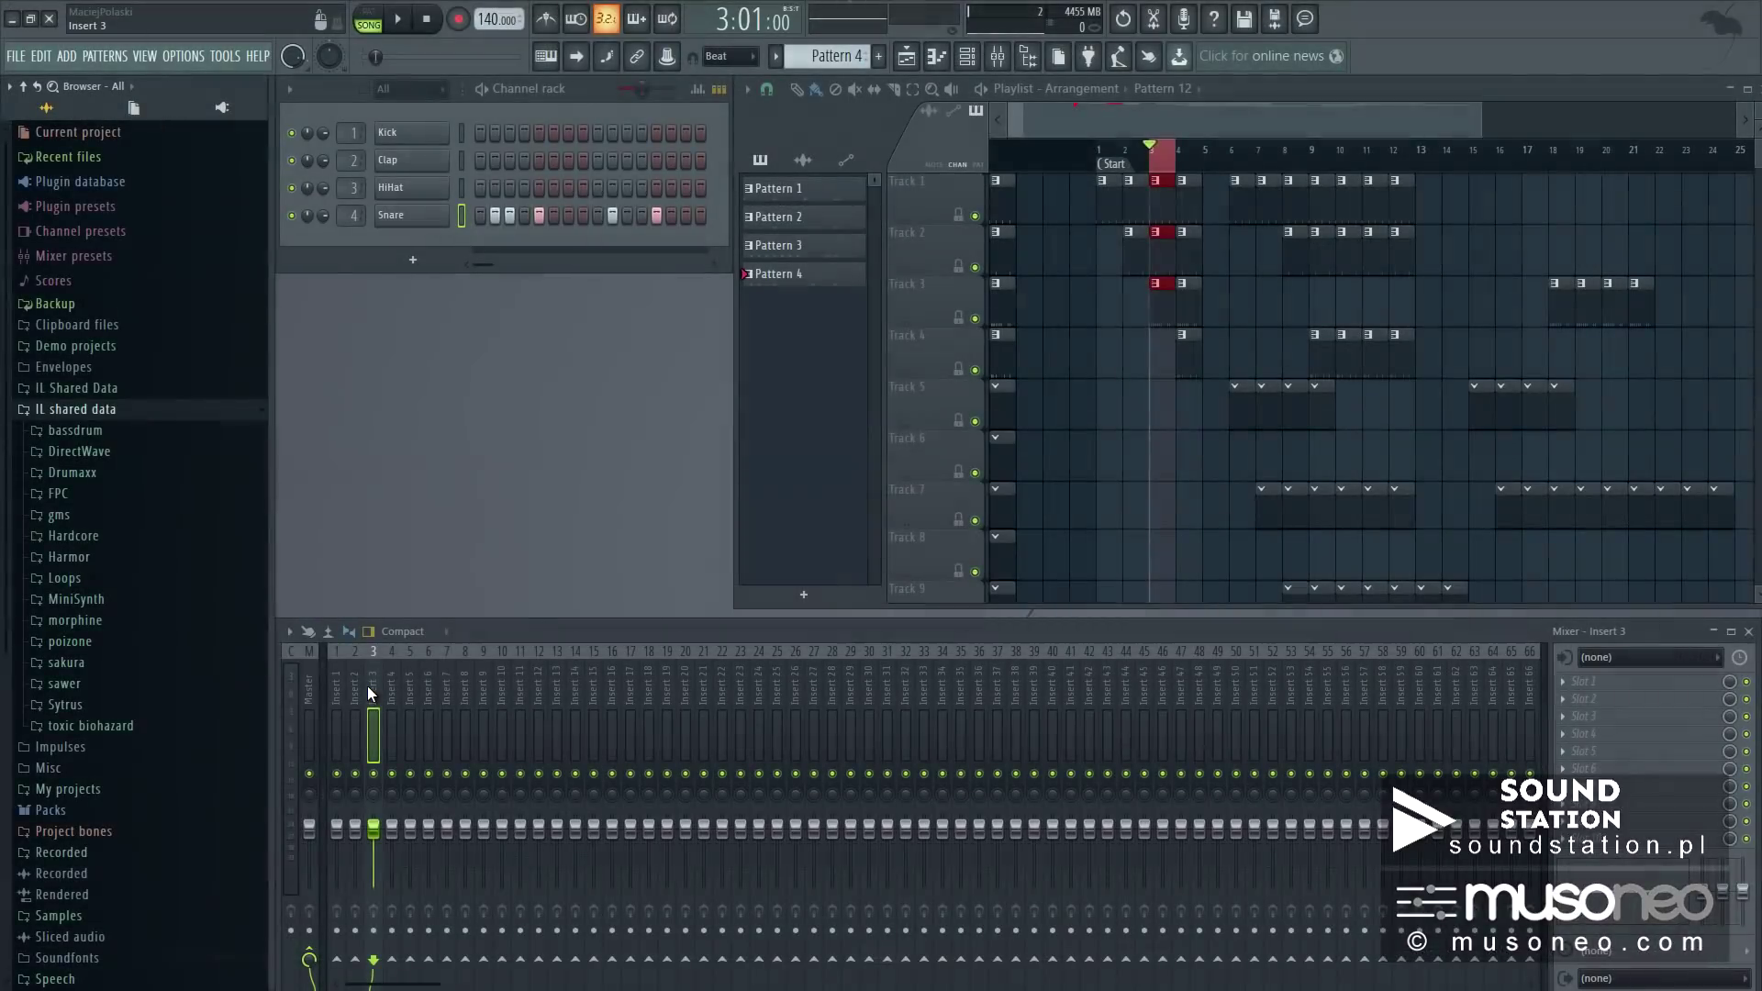
Step: Add Fruity Chorus to mixer track 3 by searching the plugin picker for "chorus", and start playback
key(F8)
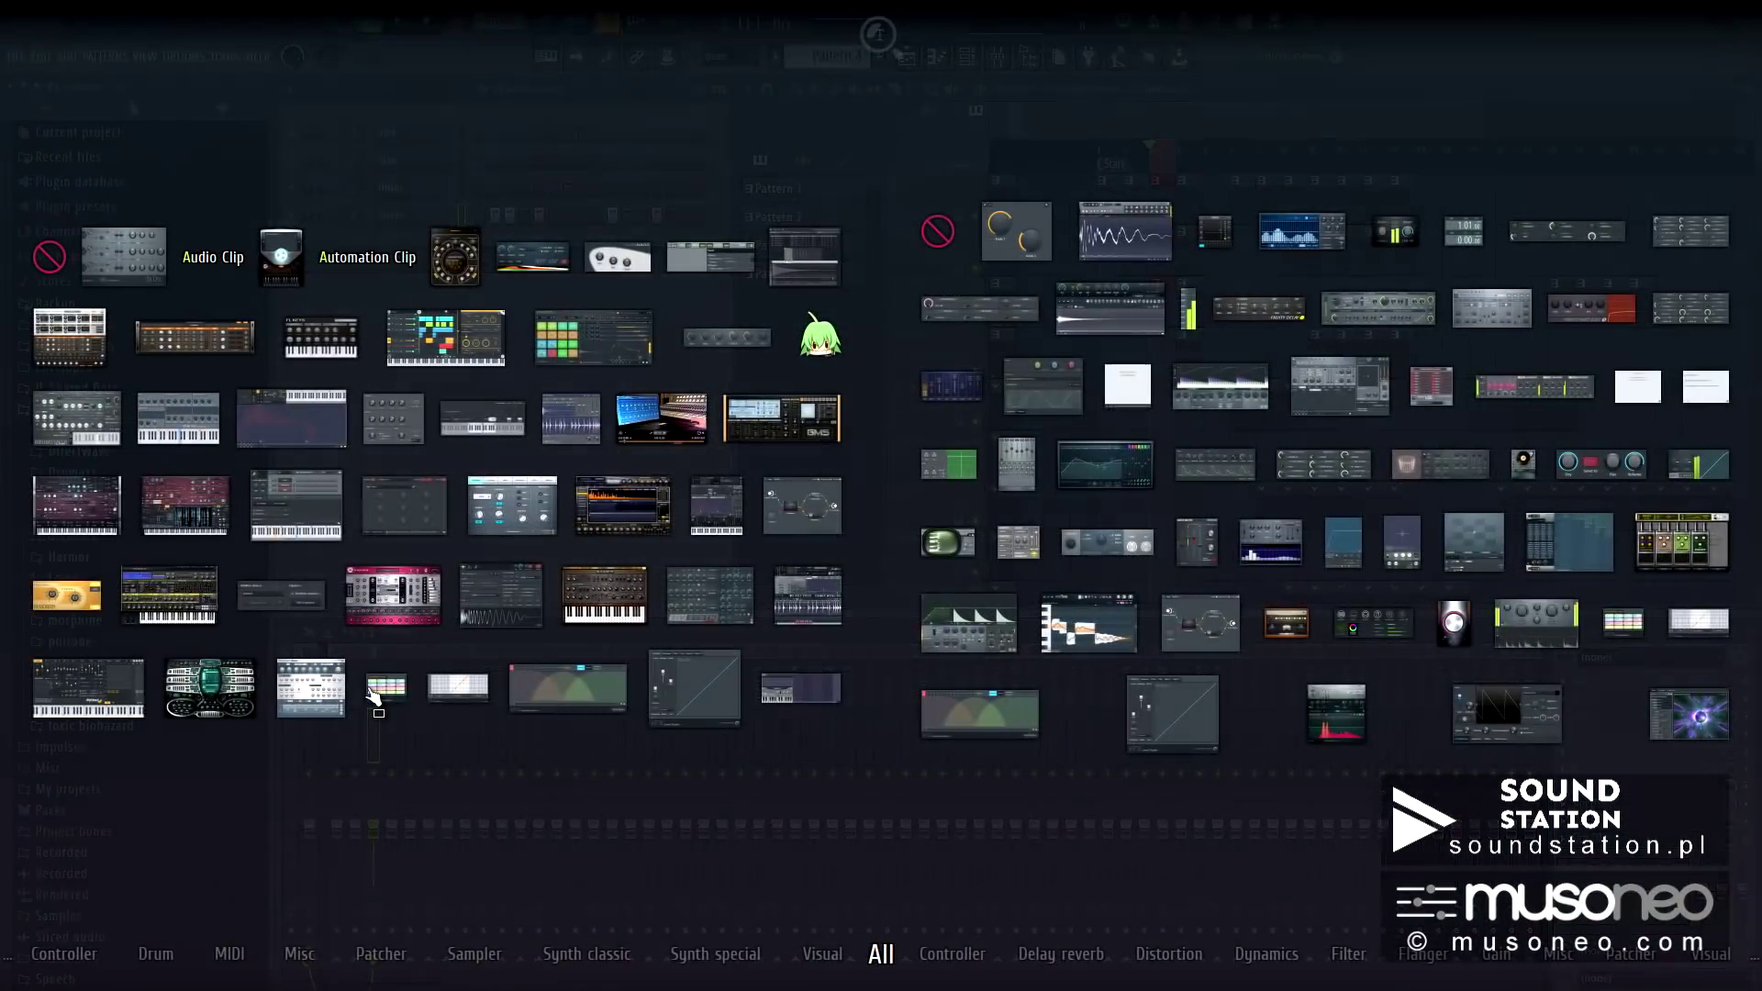
text(chorus)
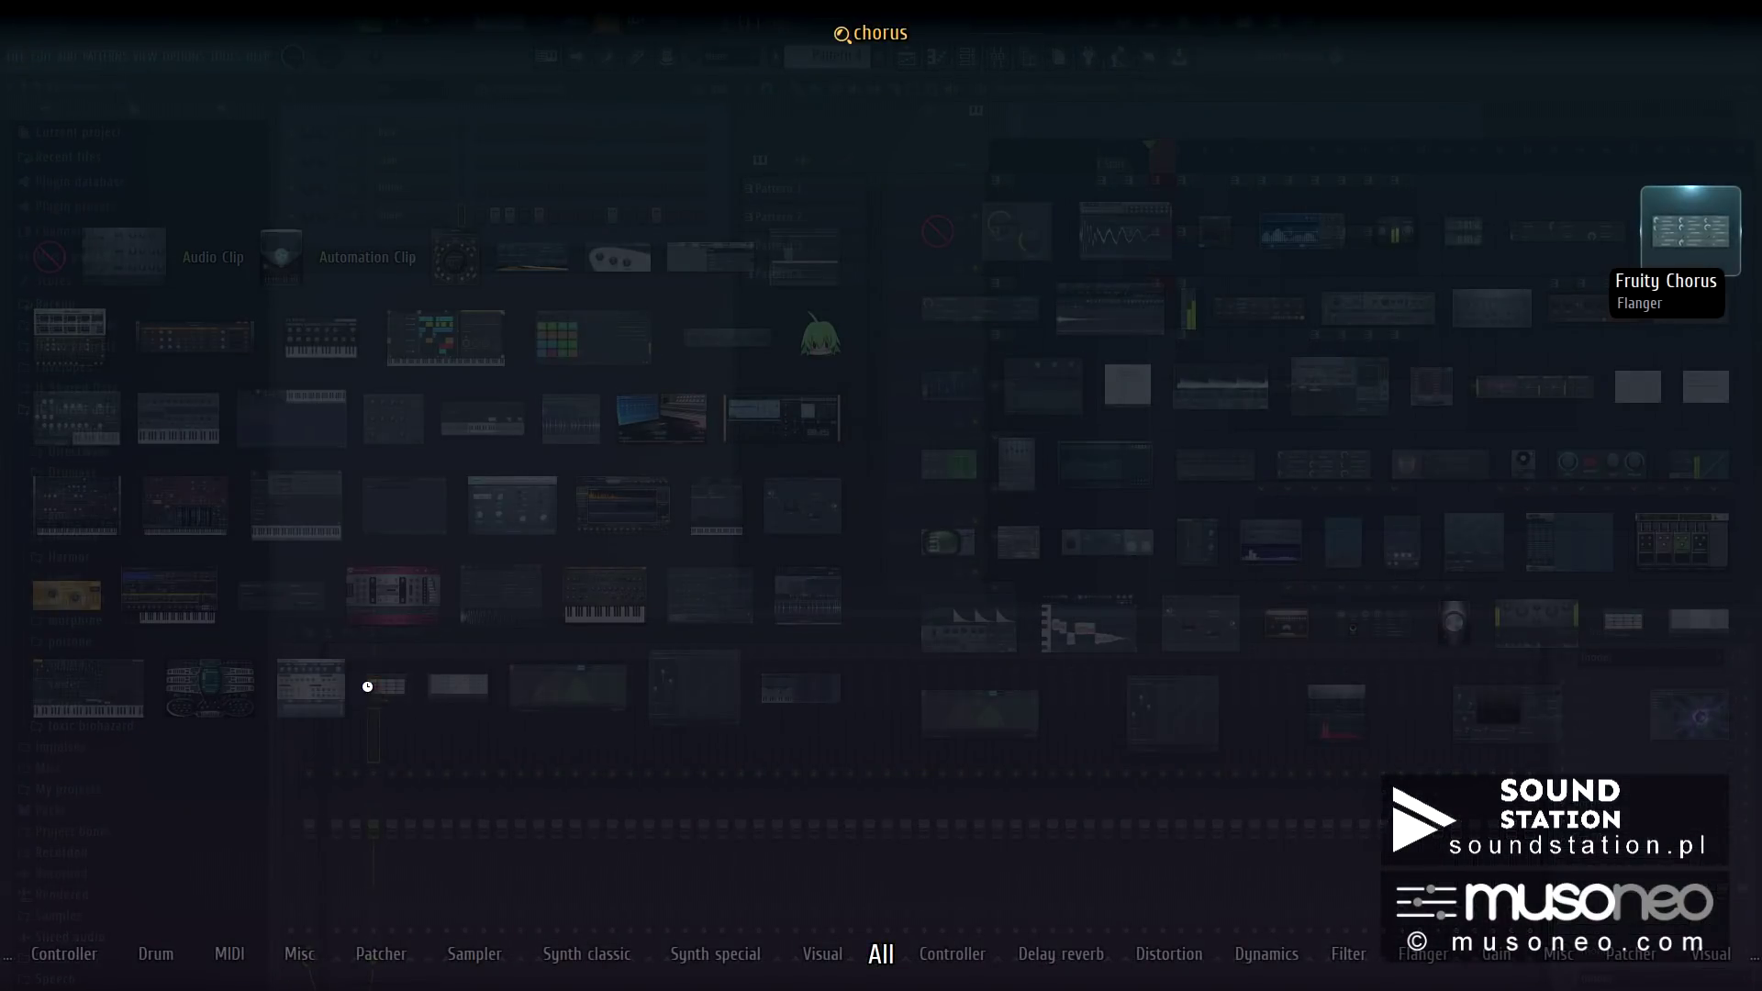
key(Return)
key(space)
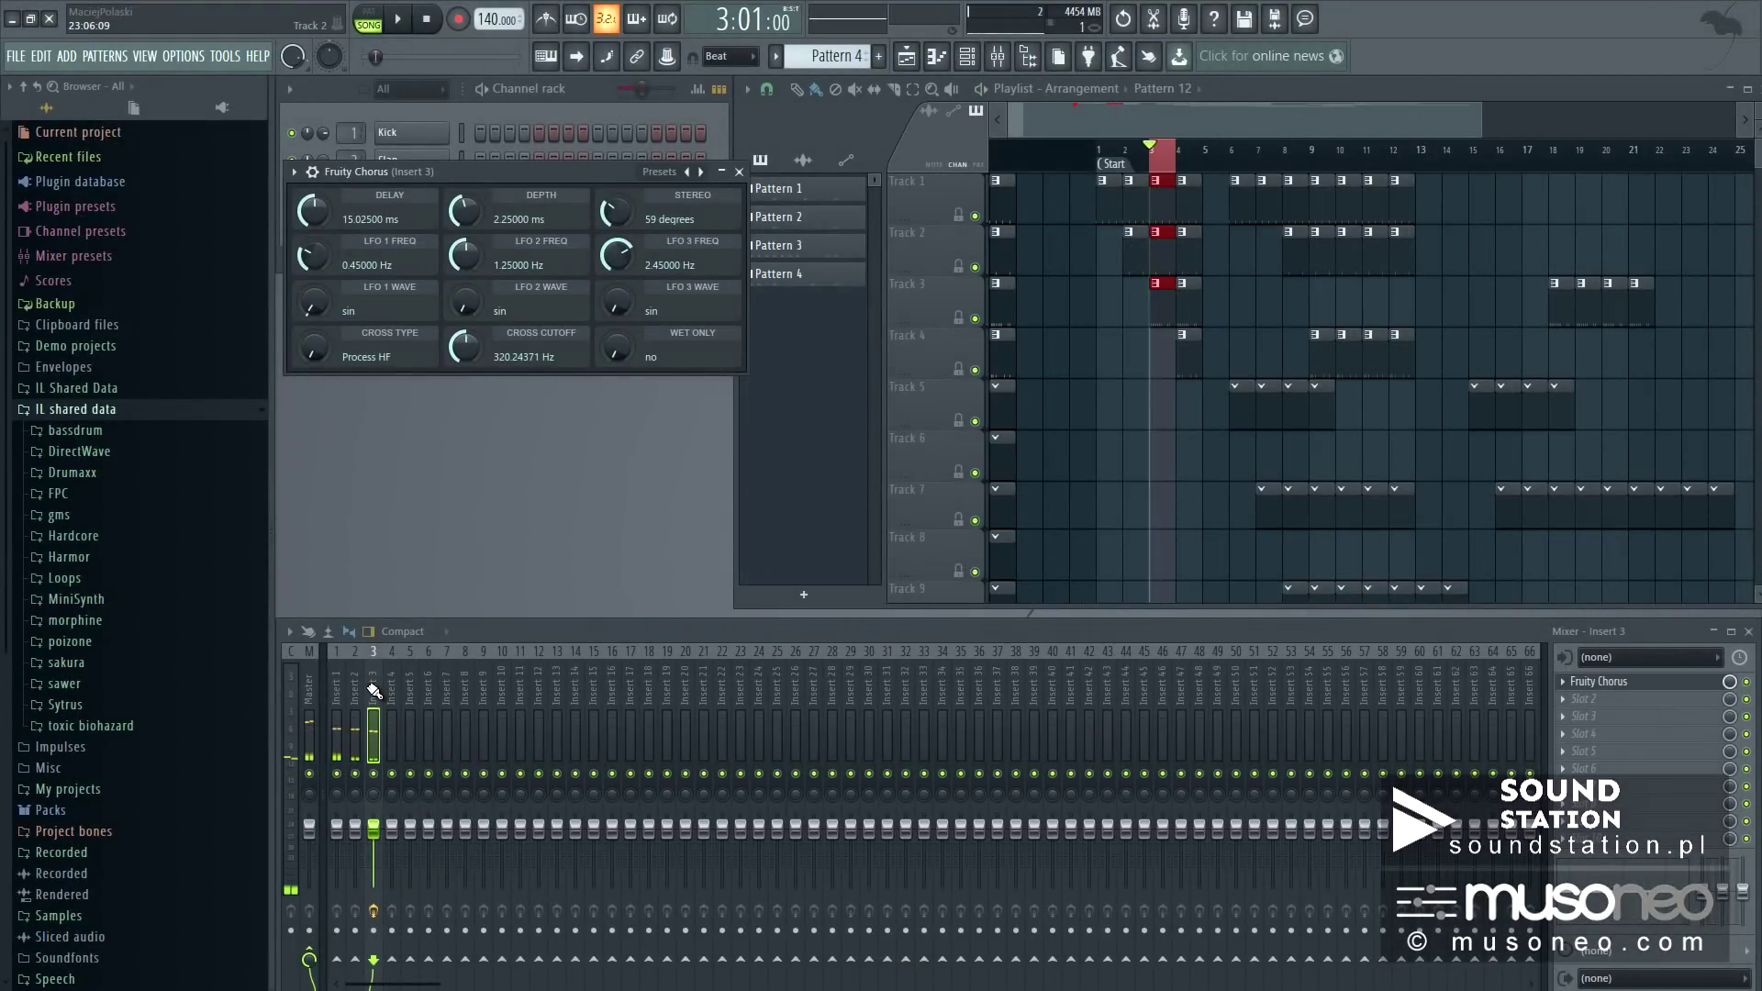
Step: Search the plugin picker for "convol" and add Fruity Convolver to mixer track 3 as its second effect
key(F8)
text(co)
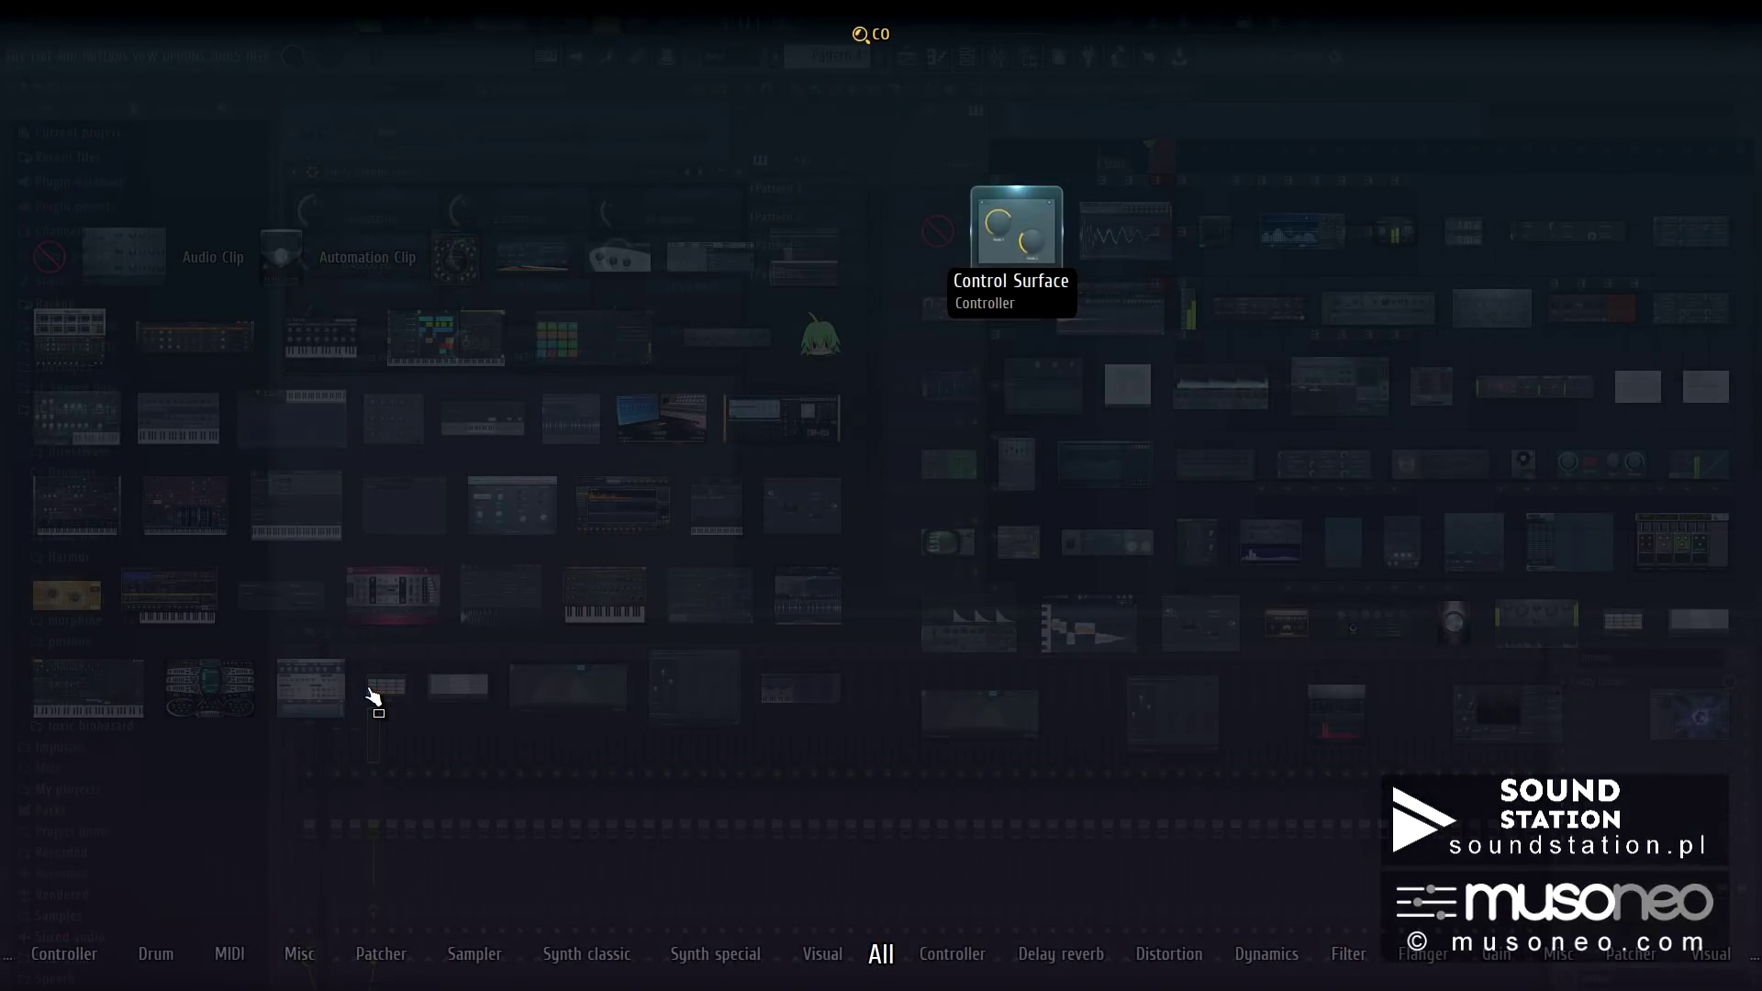
text(nvol)
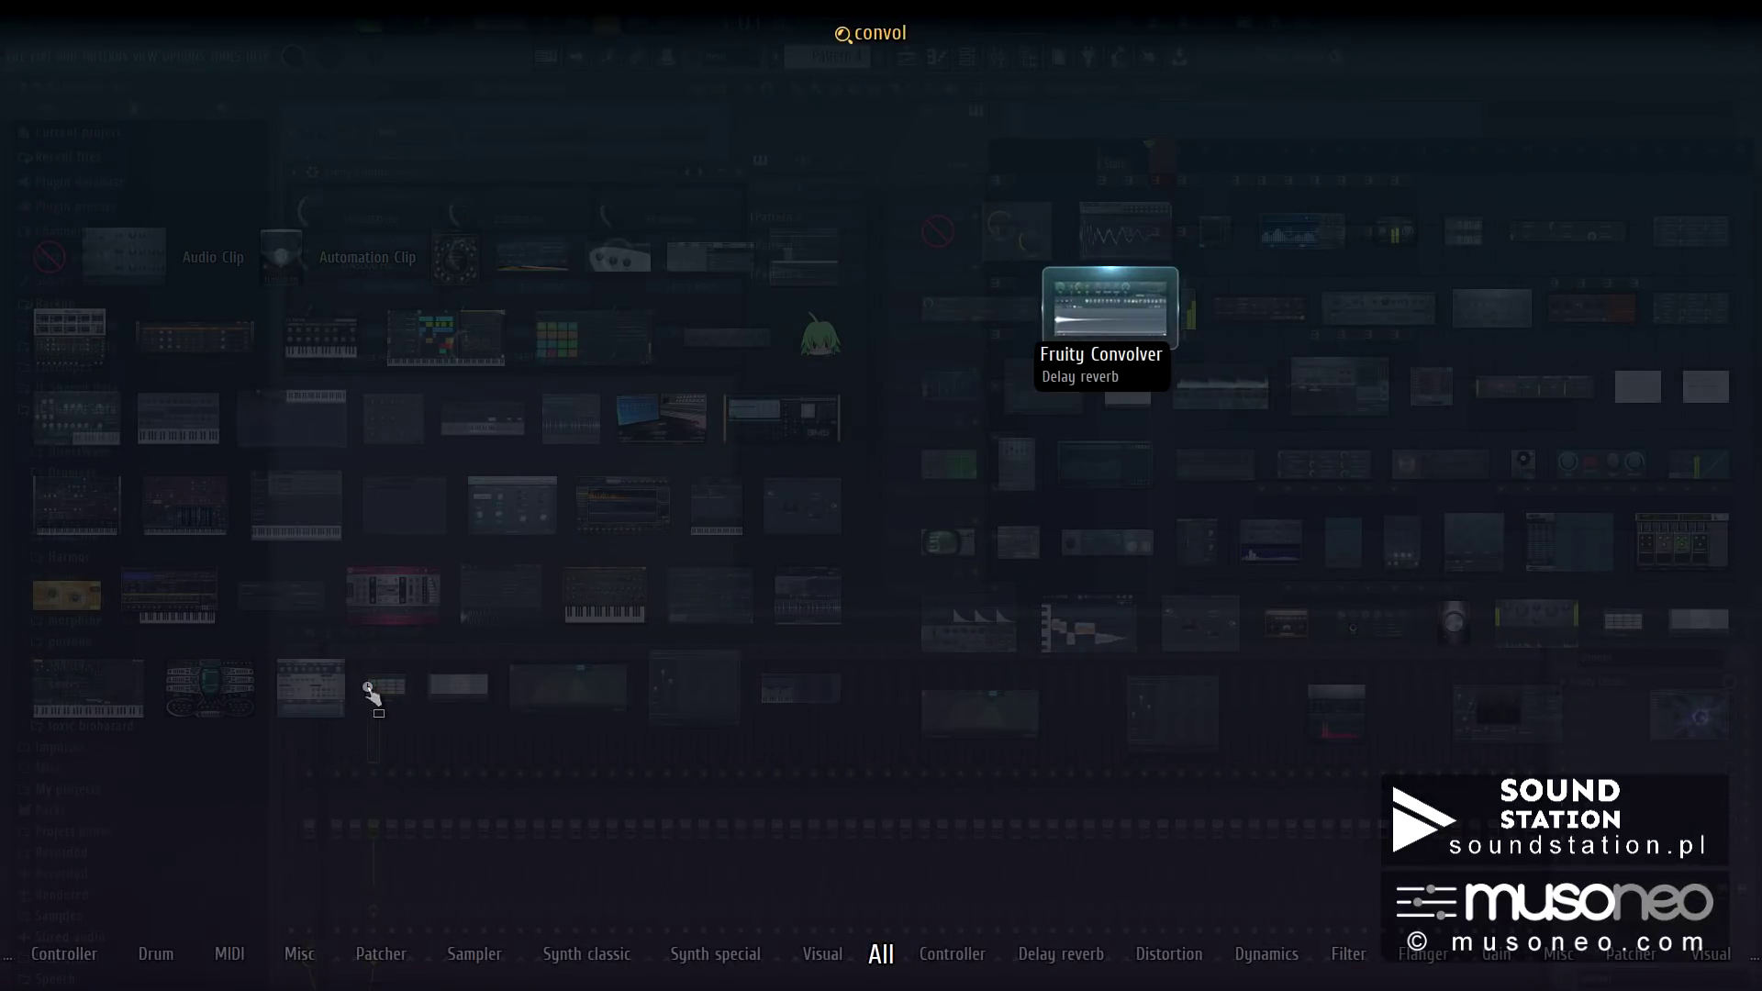
key(Return)
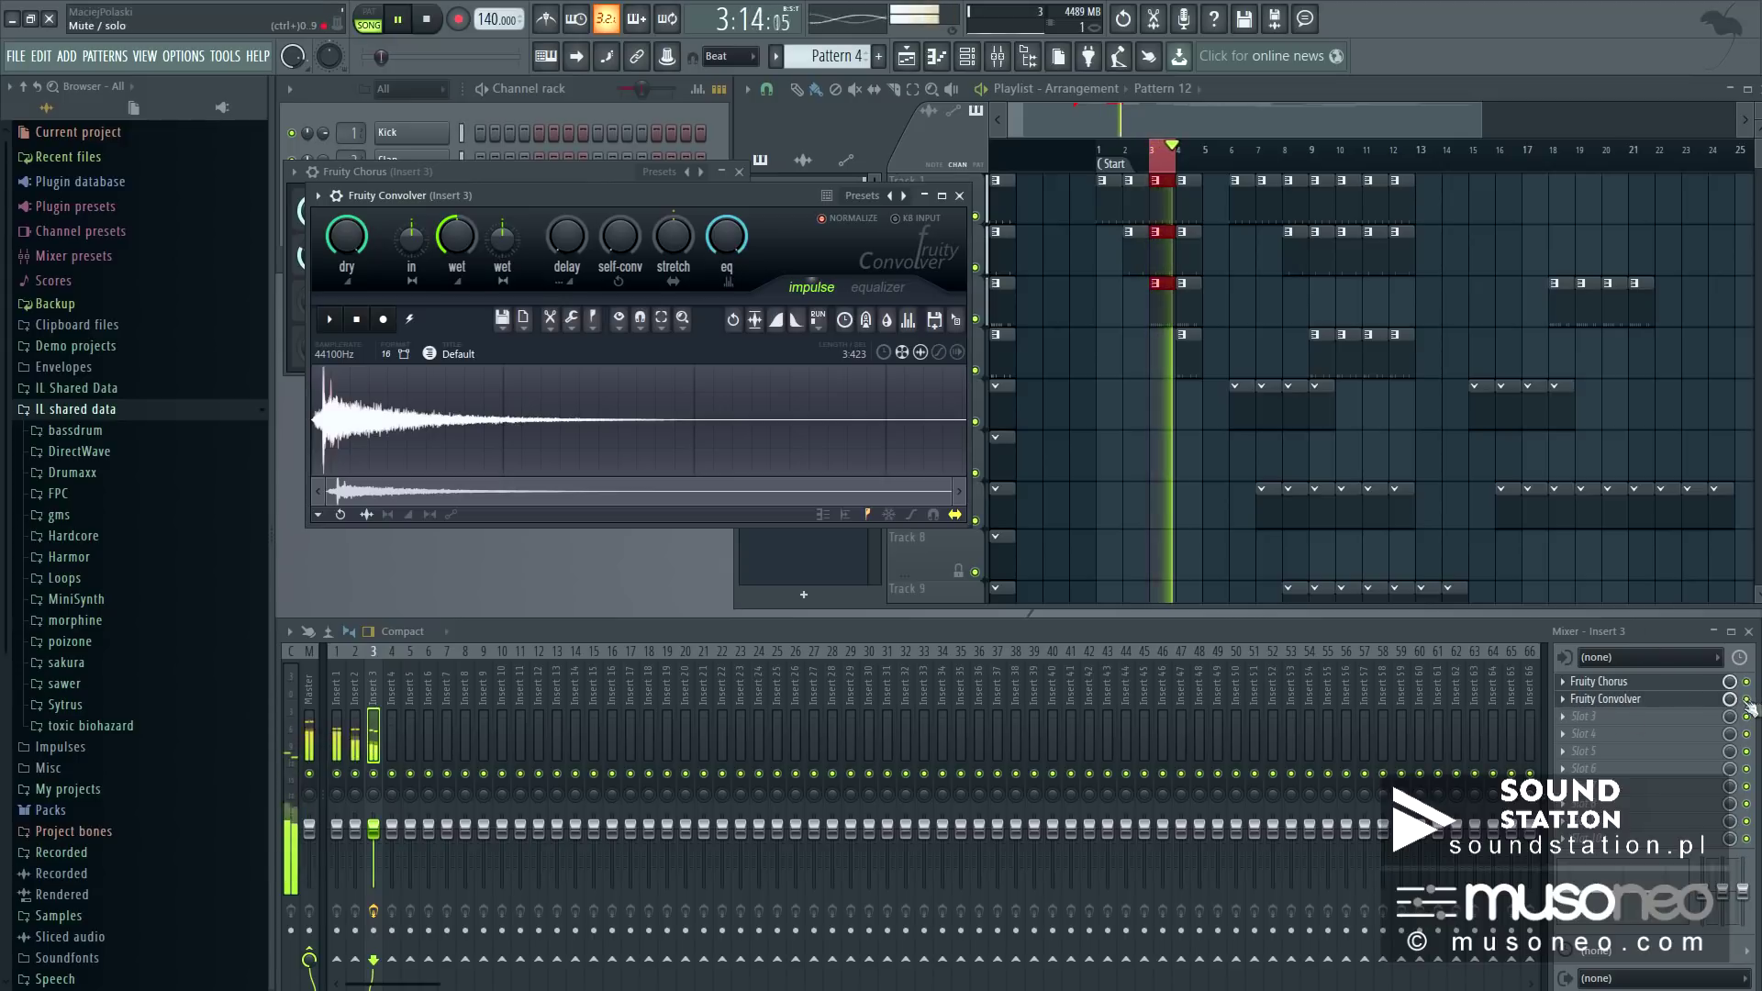
Step: Solo mixer track 3 and open the preset list of its Fruity Convolver
right_click(374, 775)
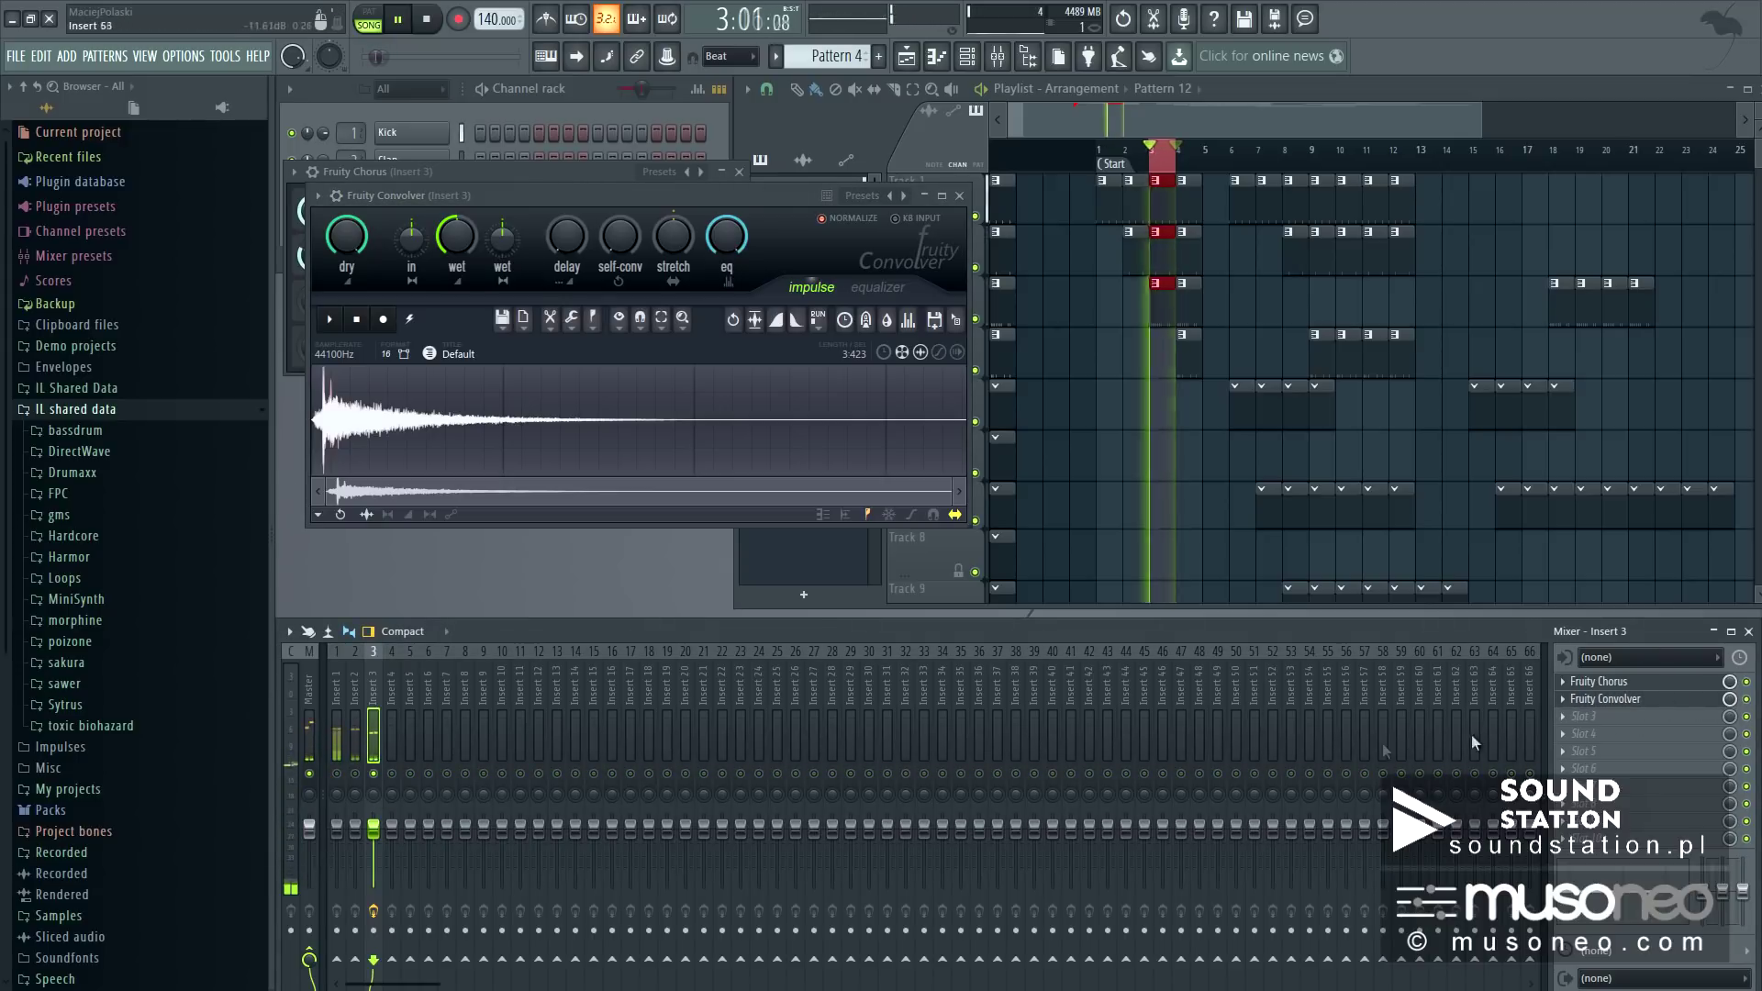
click(1615, 699)
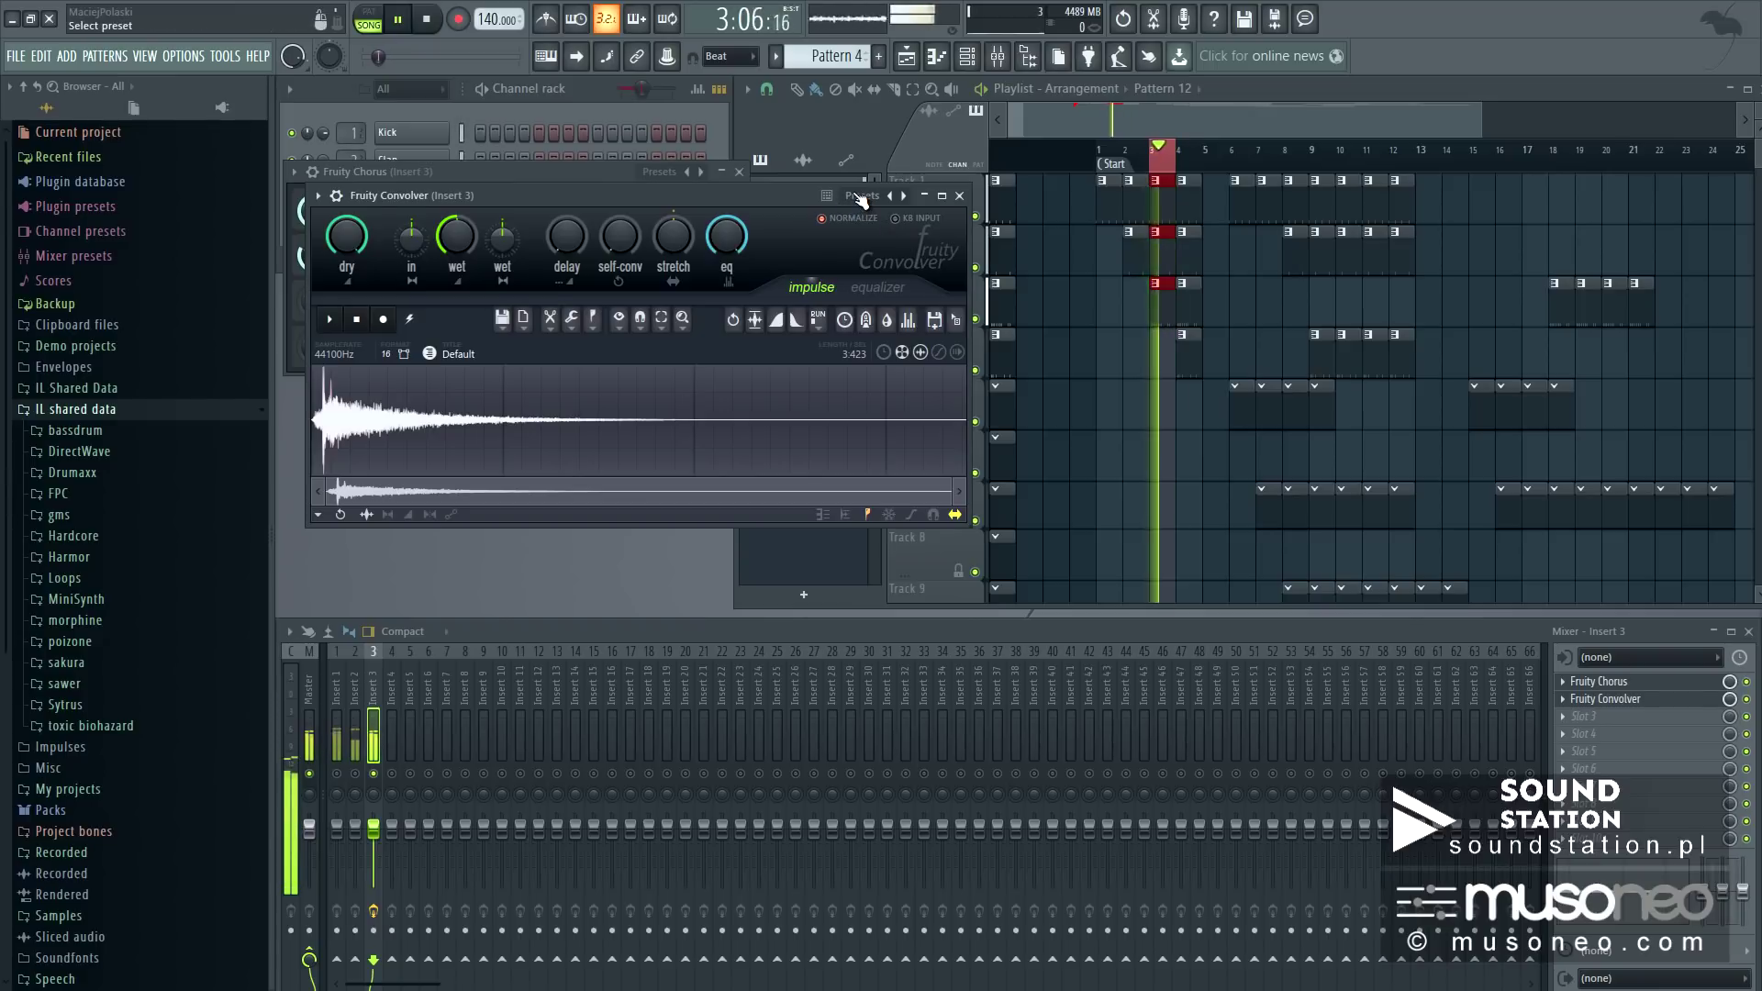
click(860, 199)
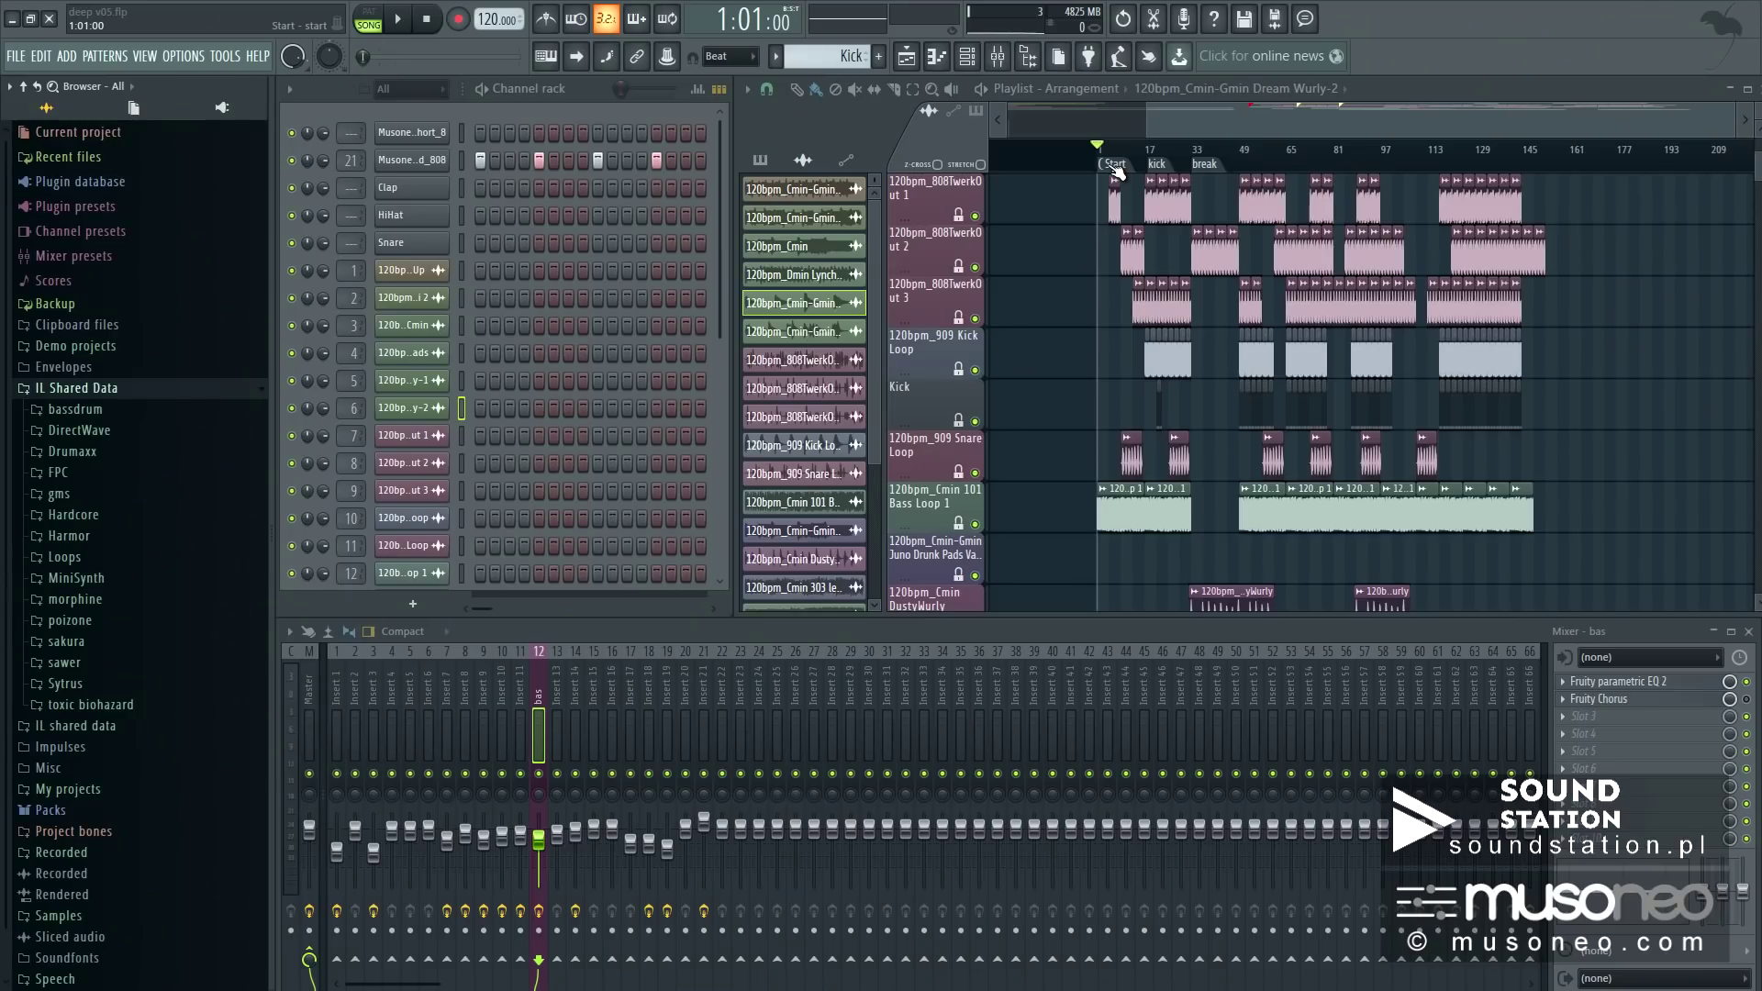
Step: Open the project picker of patterns and channels and choose the Kick pattern
middle_click(1117, 171)
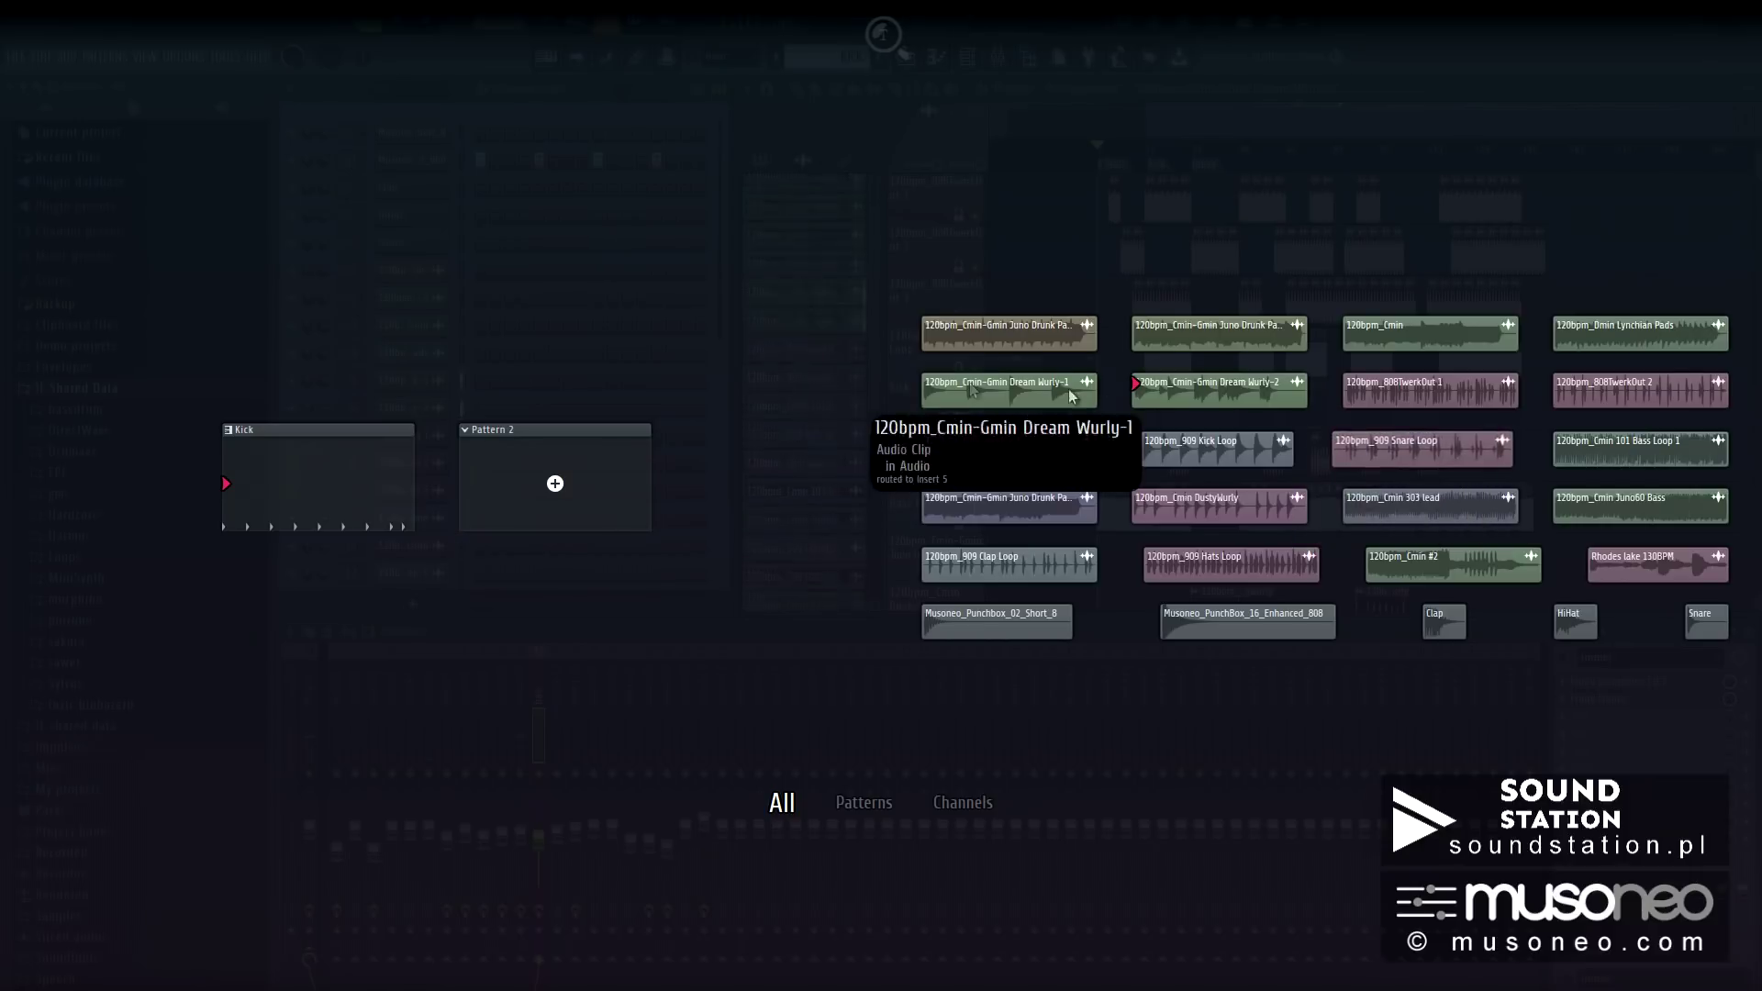
click(381, 443)
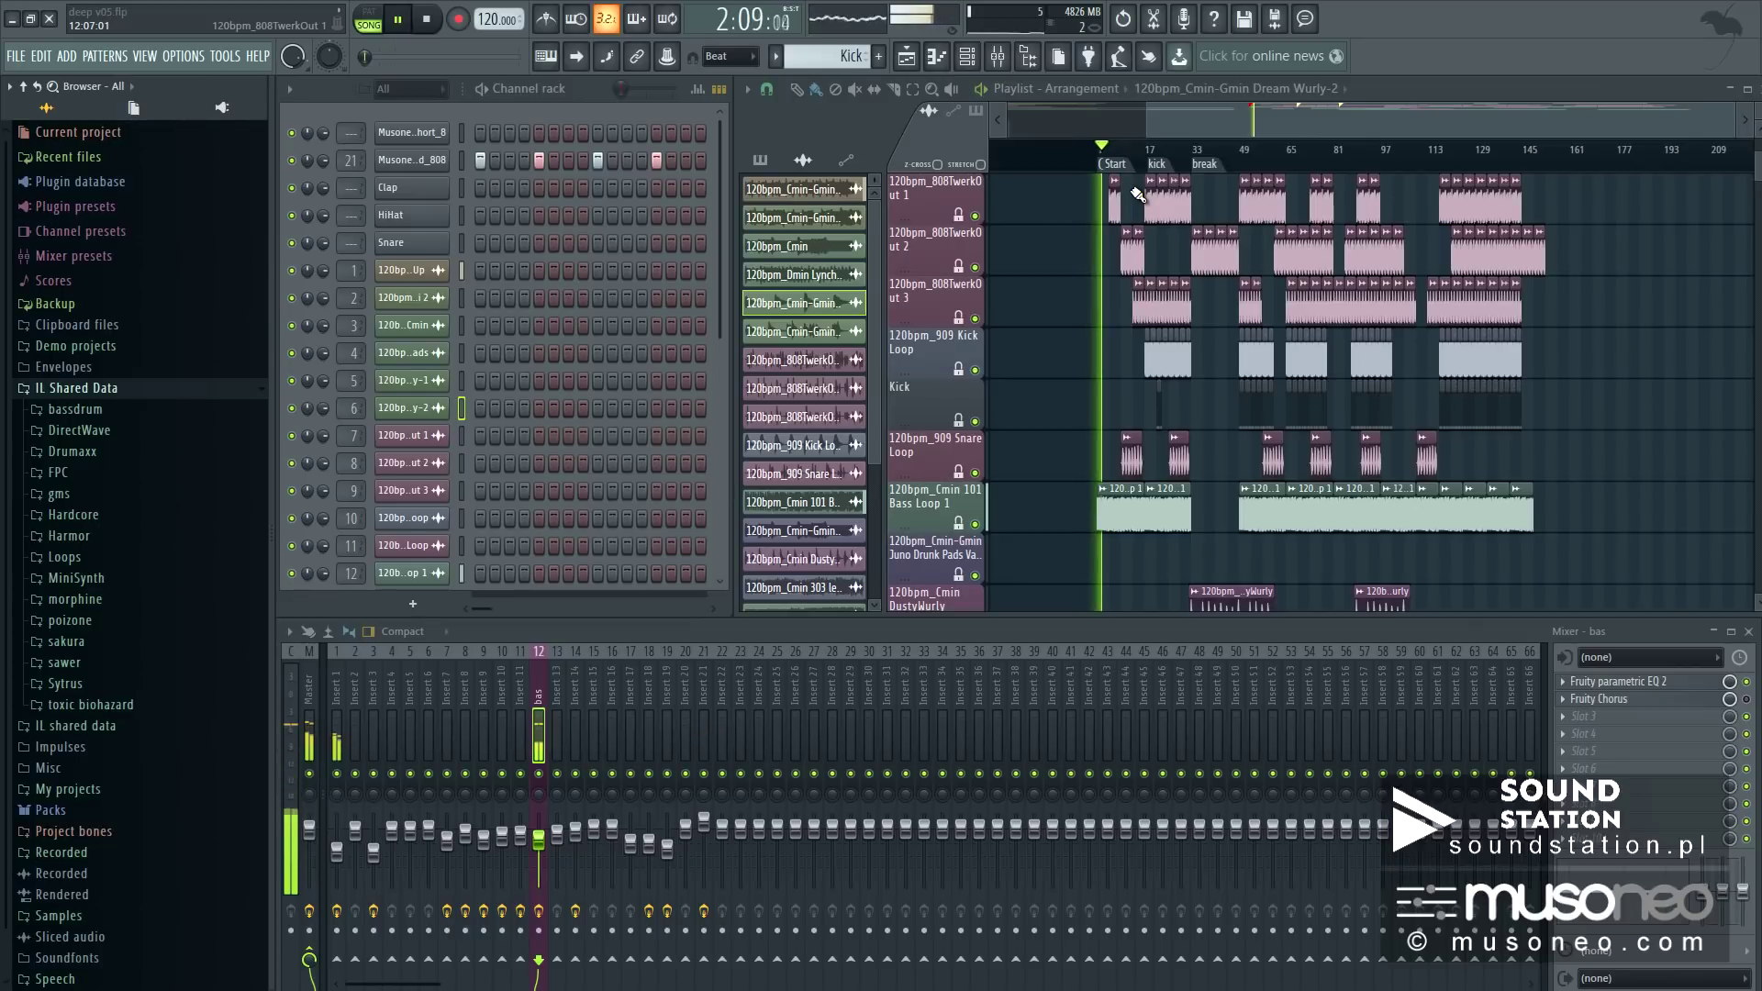
Step: Maximize the mixer and switch its layout to Wide 2
double_click(994, 631)
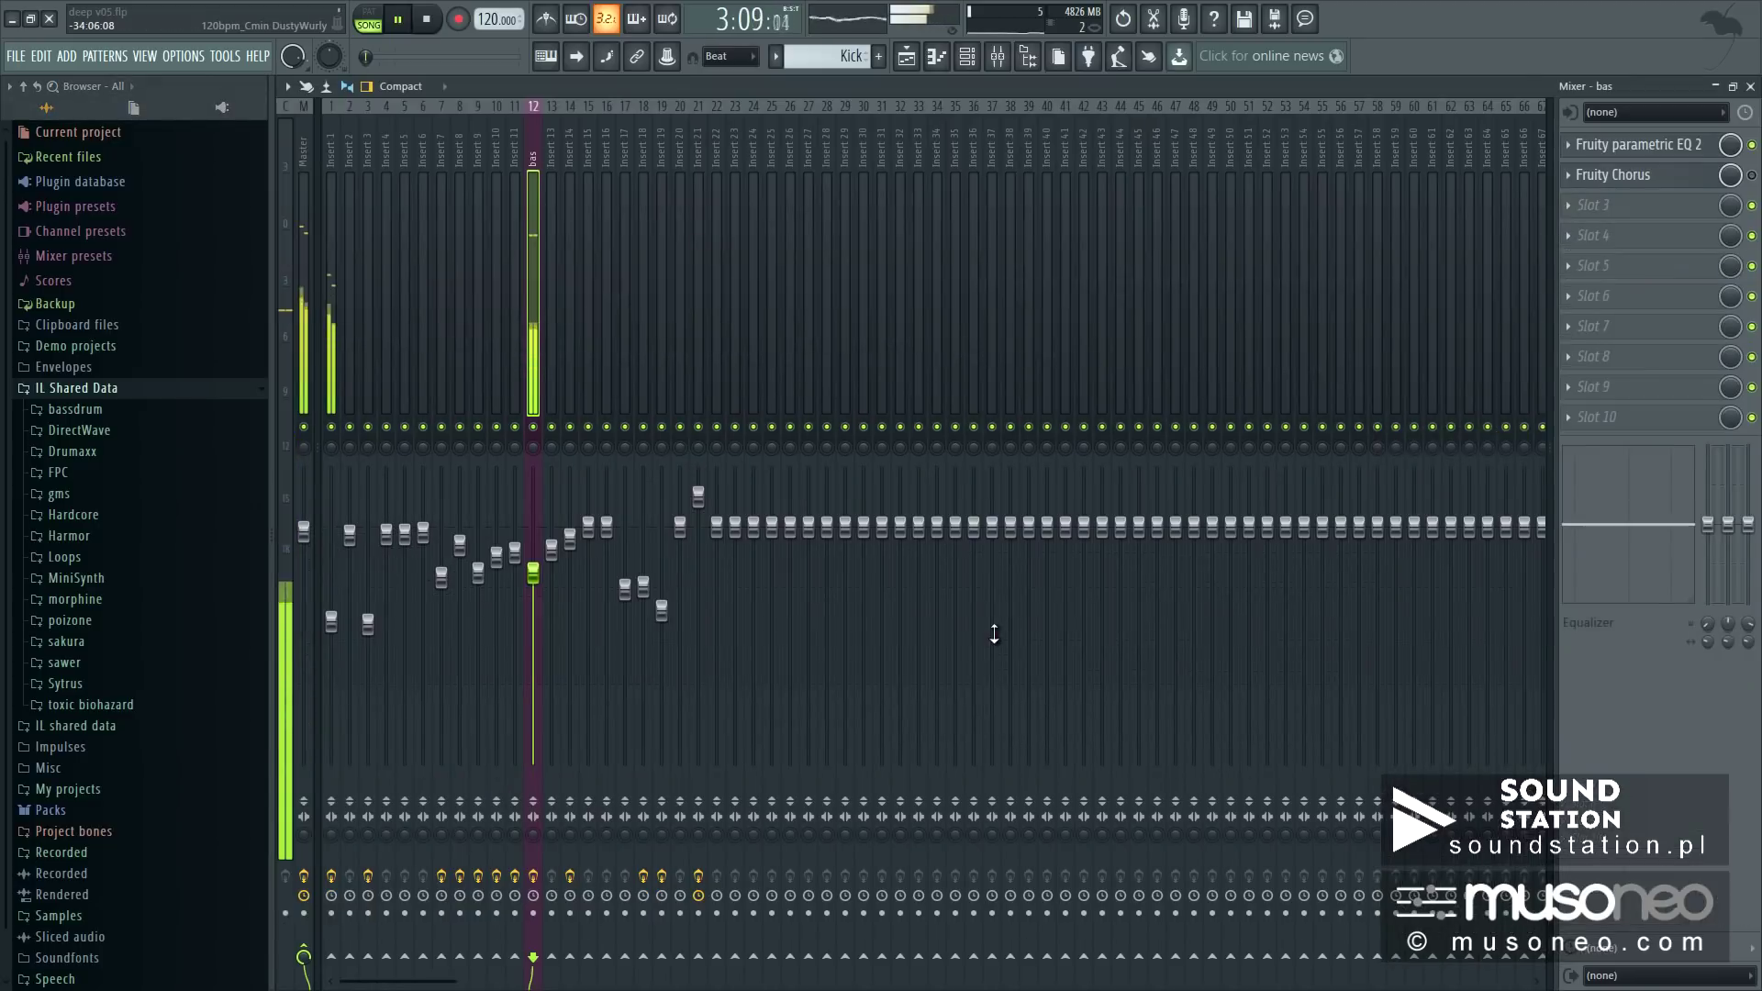
click(445, 87)
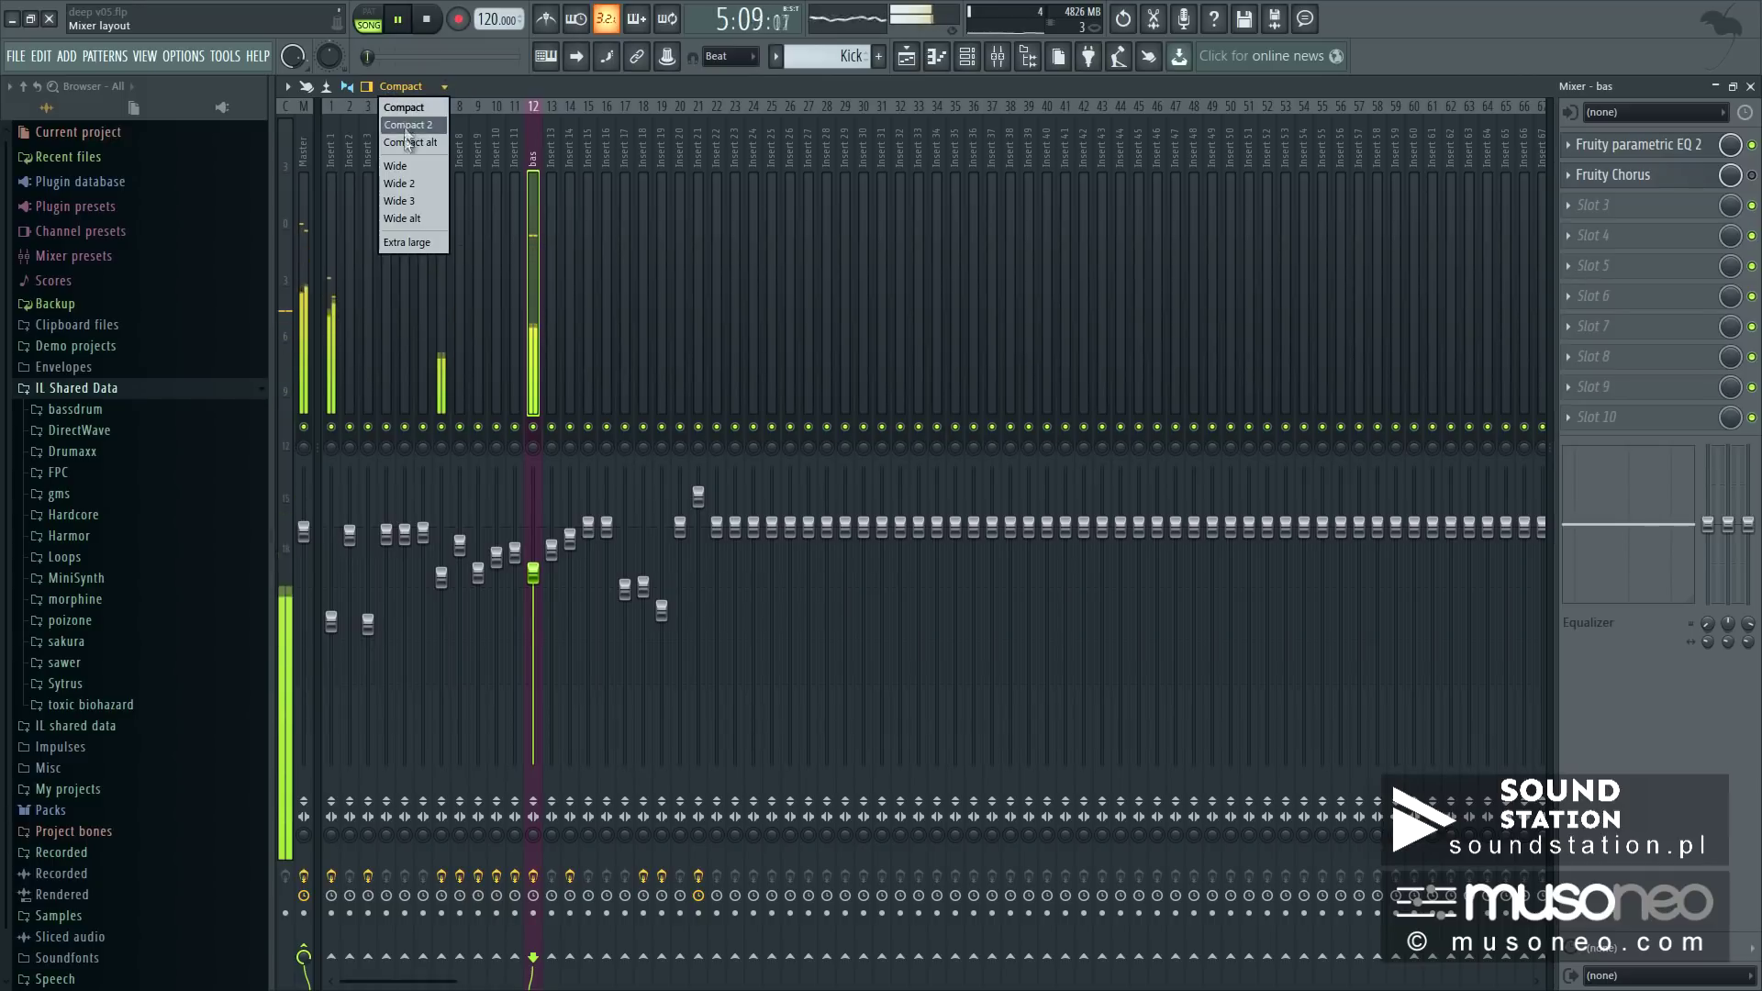
click(401, 182)
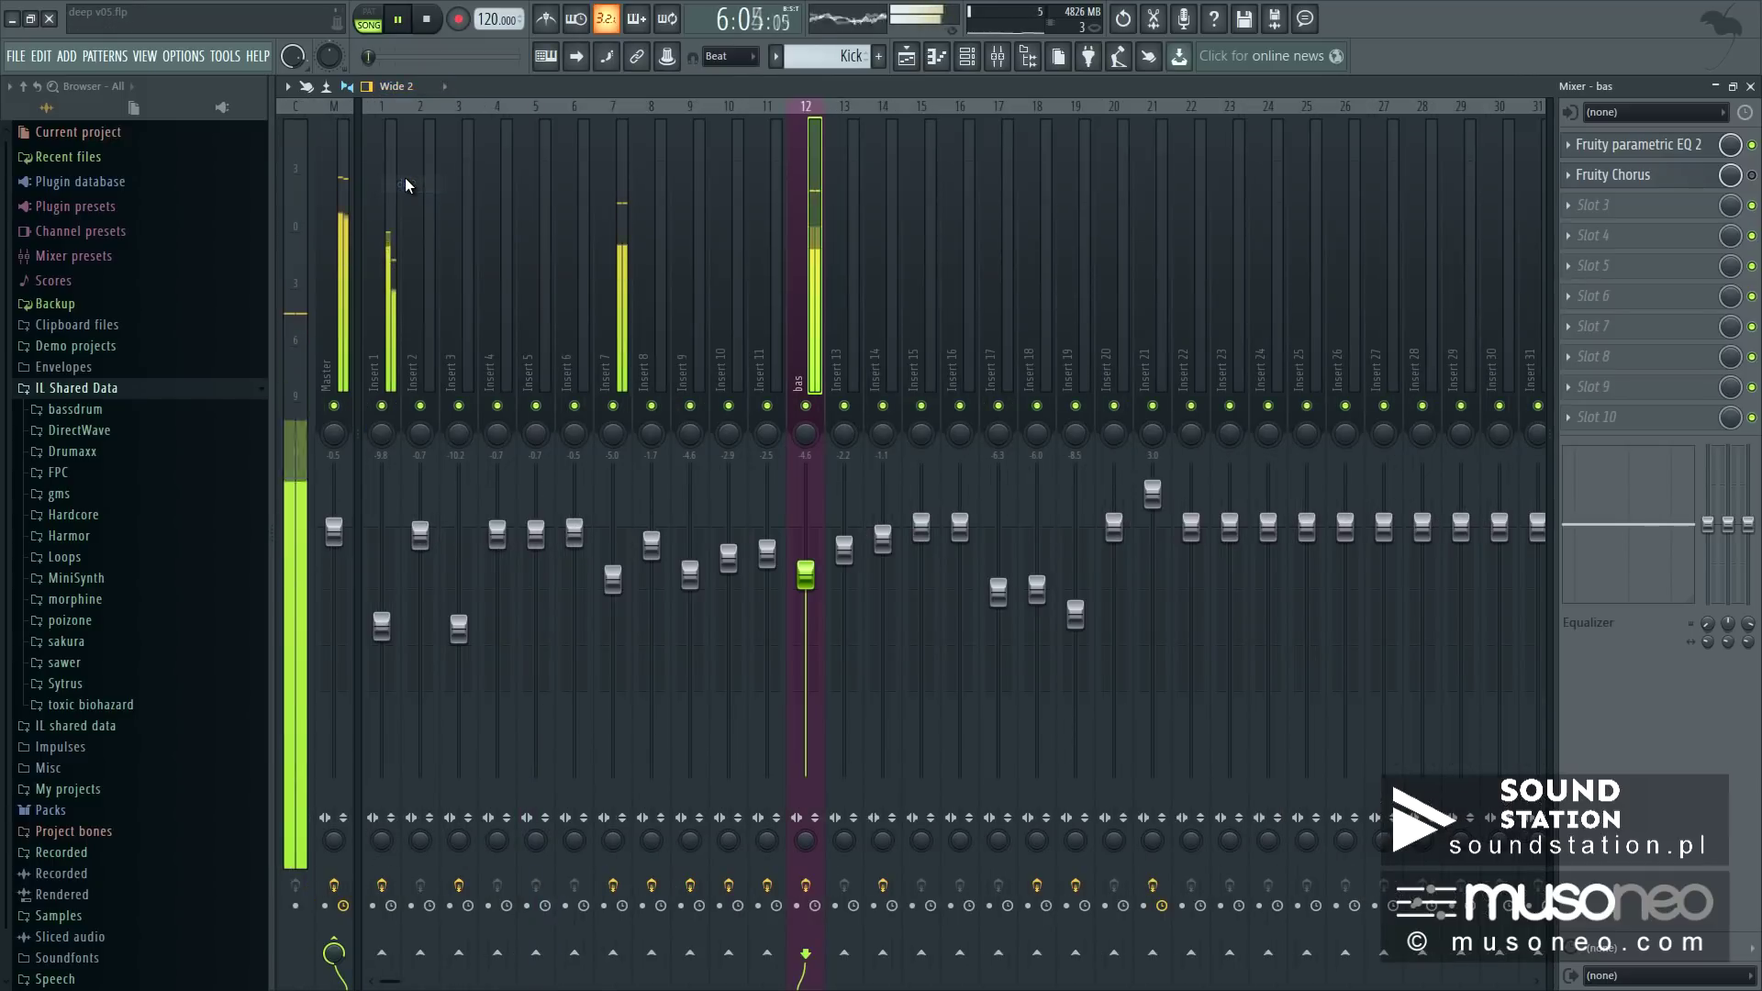
Step: Solo mixer track 1 and look through its Fruity Phaser, Delay 3, Convolver, Balance and Stereo Enhancer effects one by one
click(383, 114)
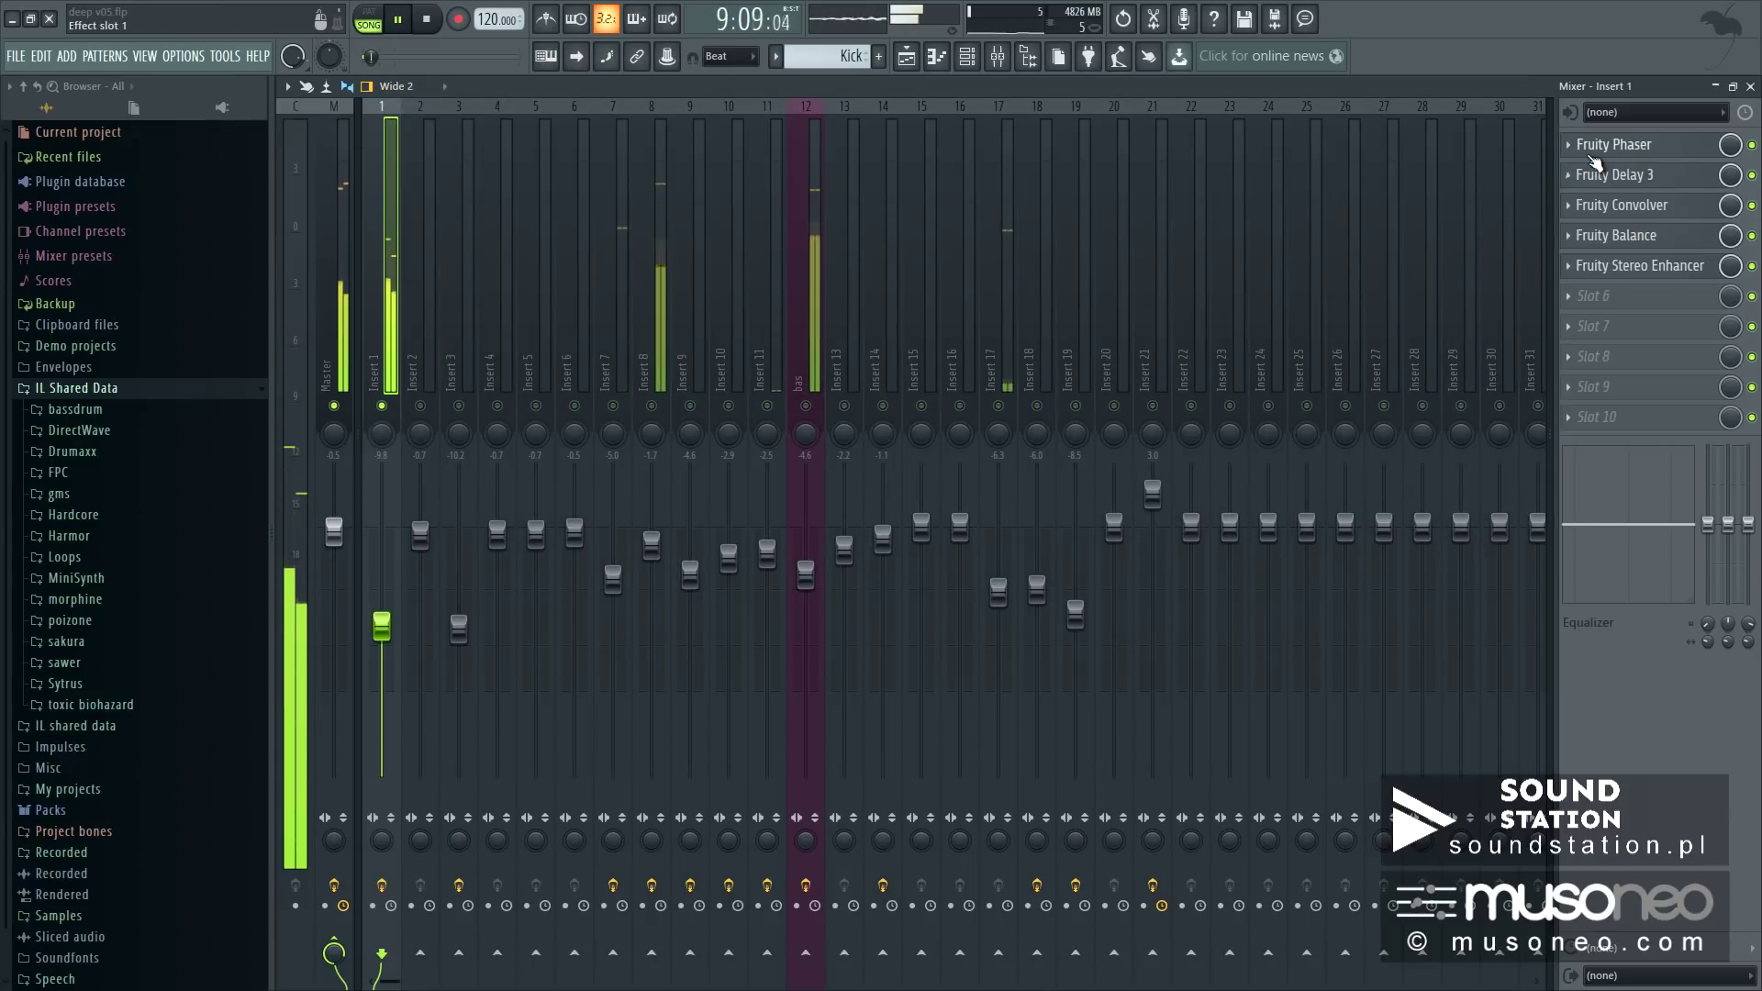
click(1629, 145)
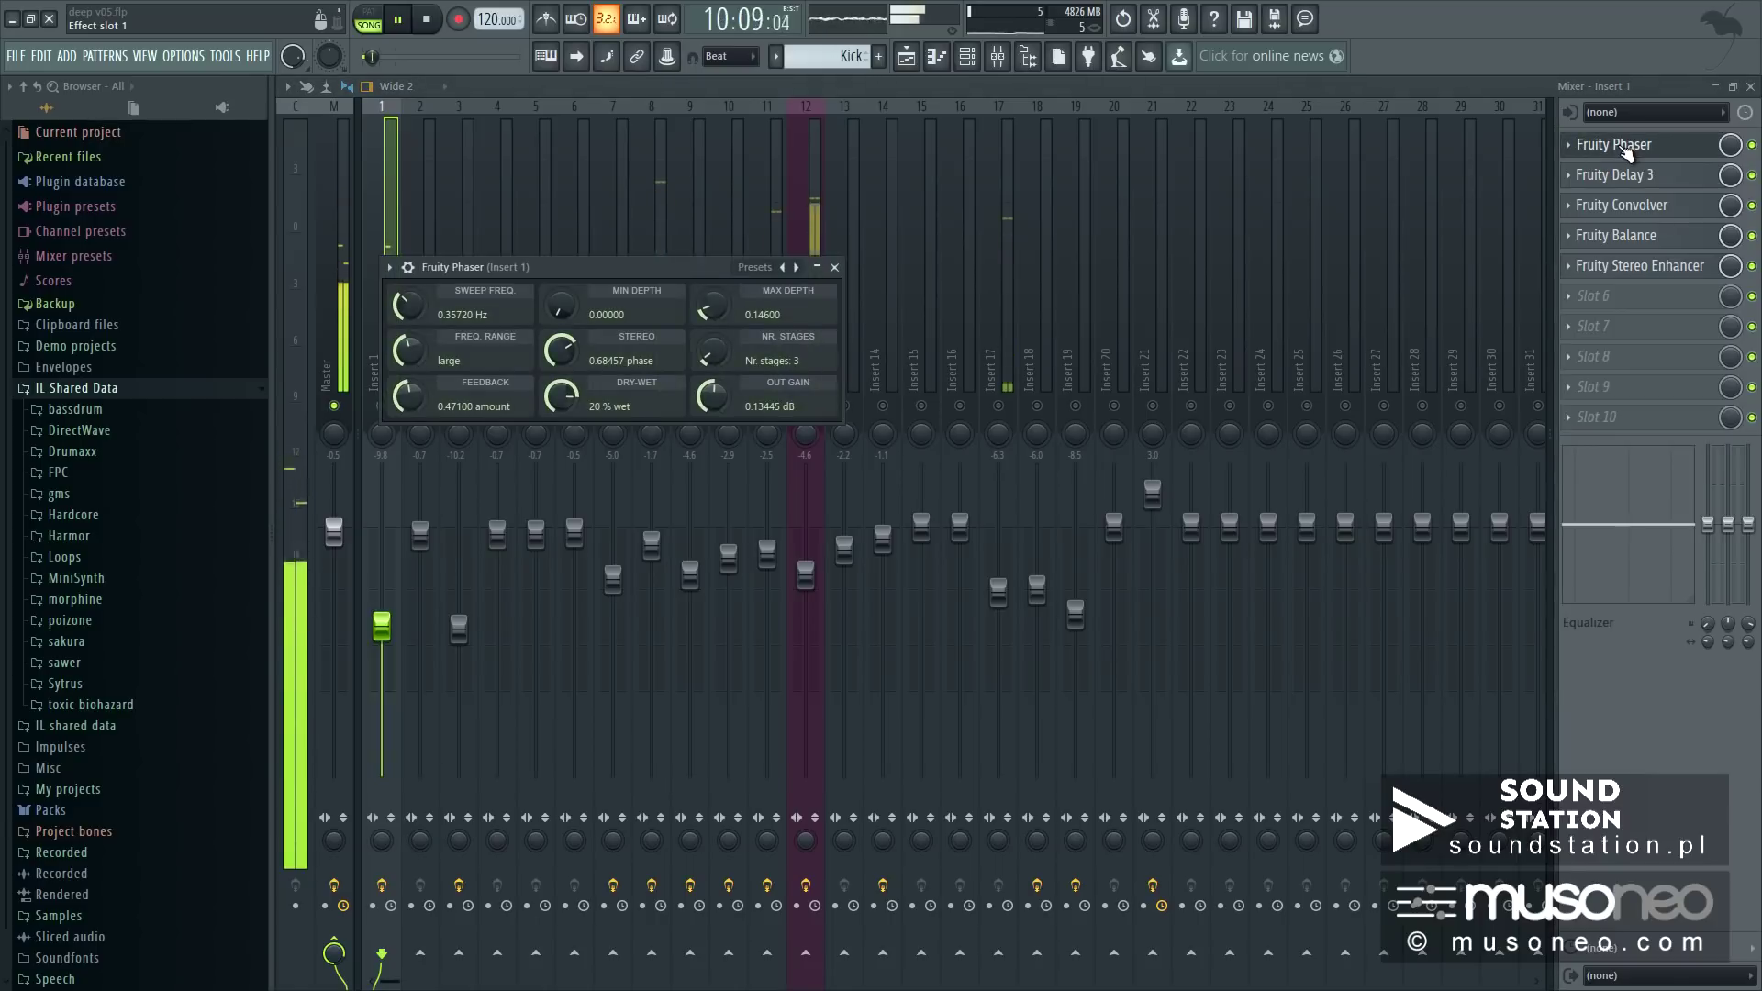
click(1627, 147)
click(1620, 175)
click(1621, 175)
click(1631, 205)
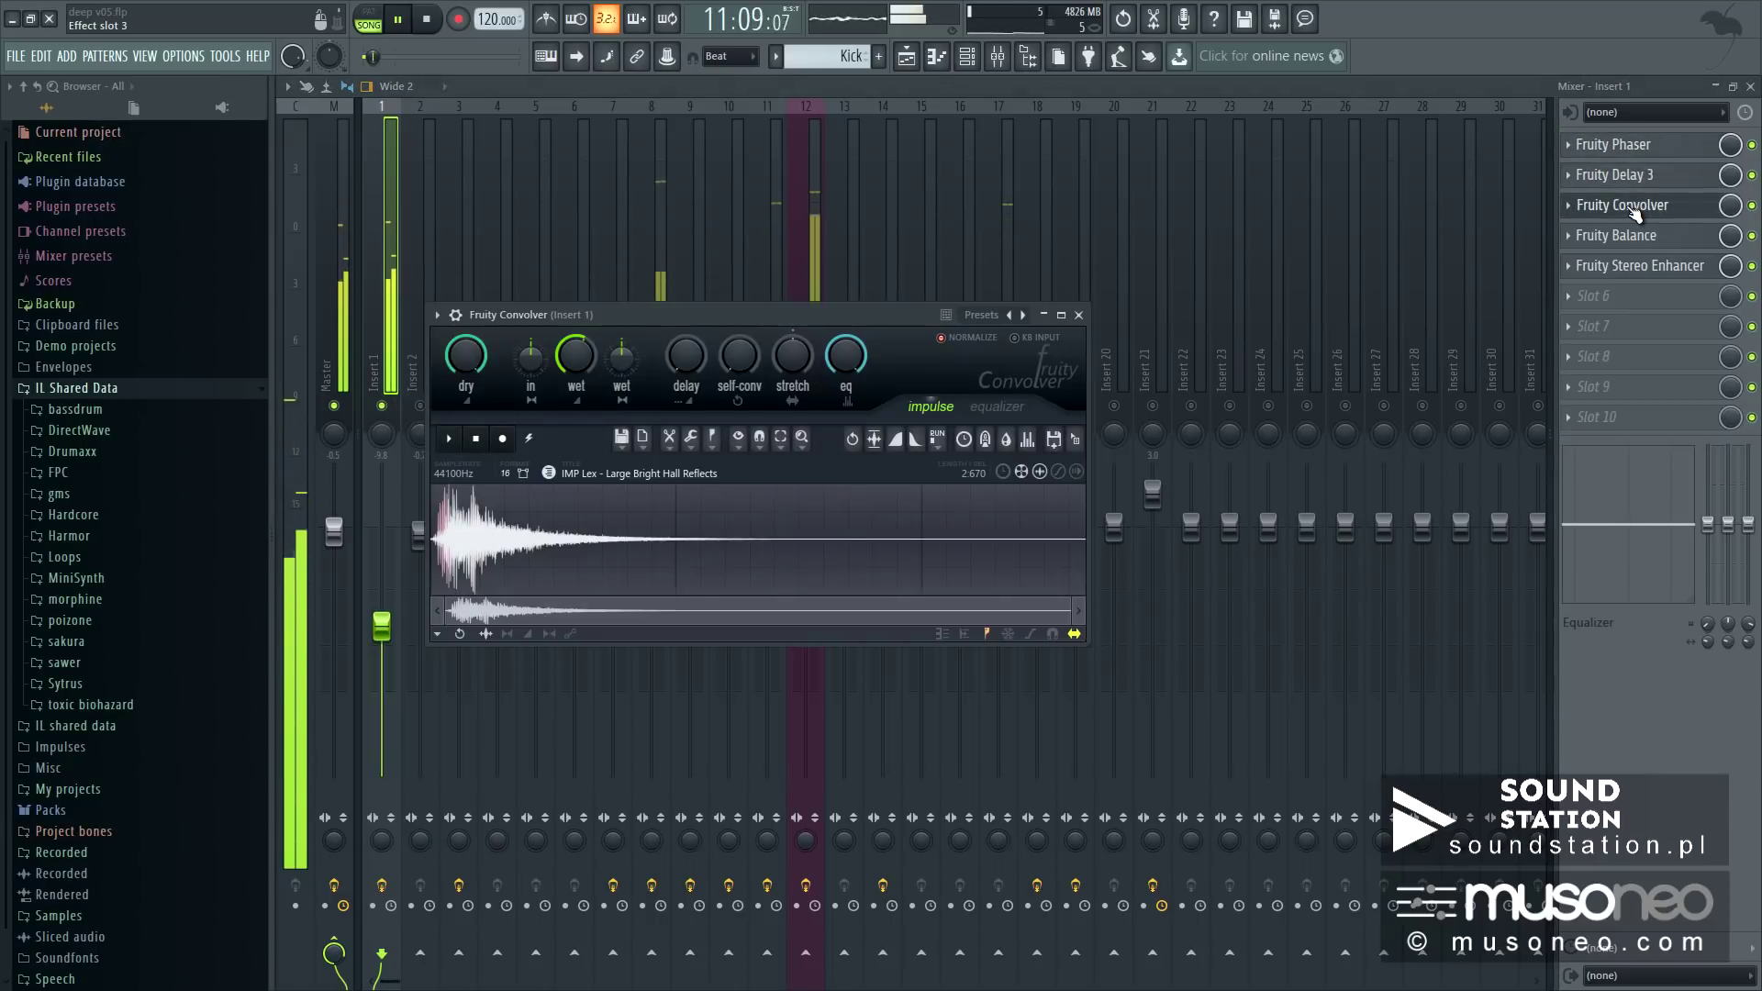
click(1632, 205)
click(1640, 237)
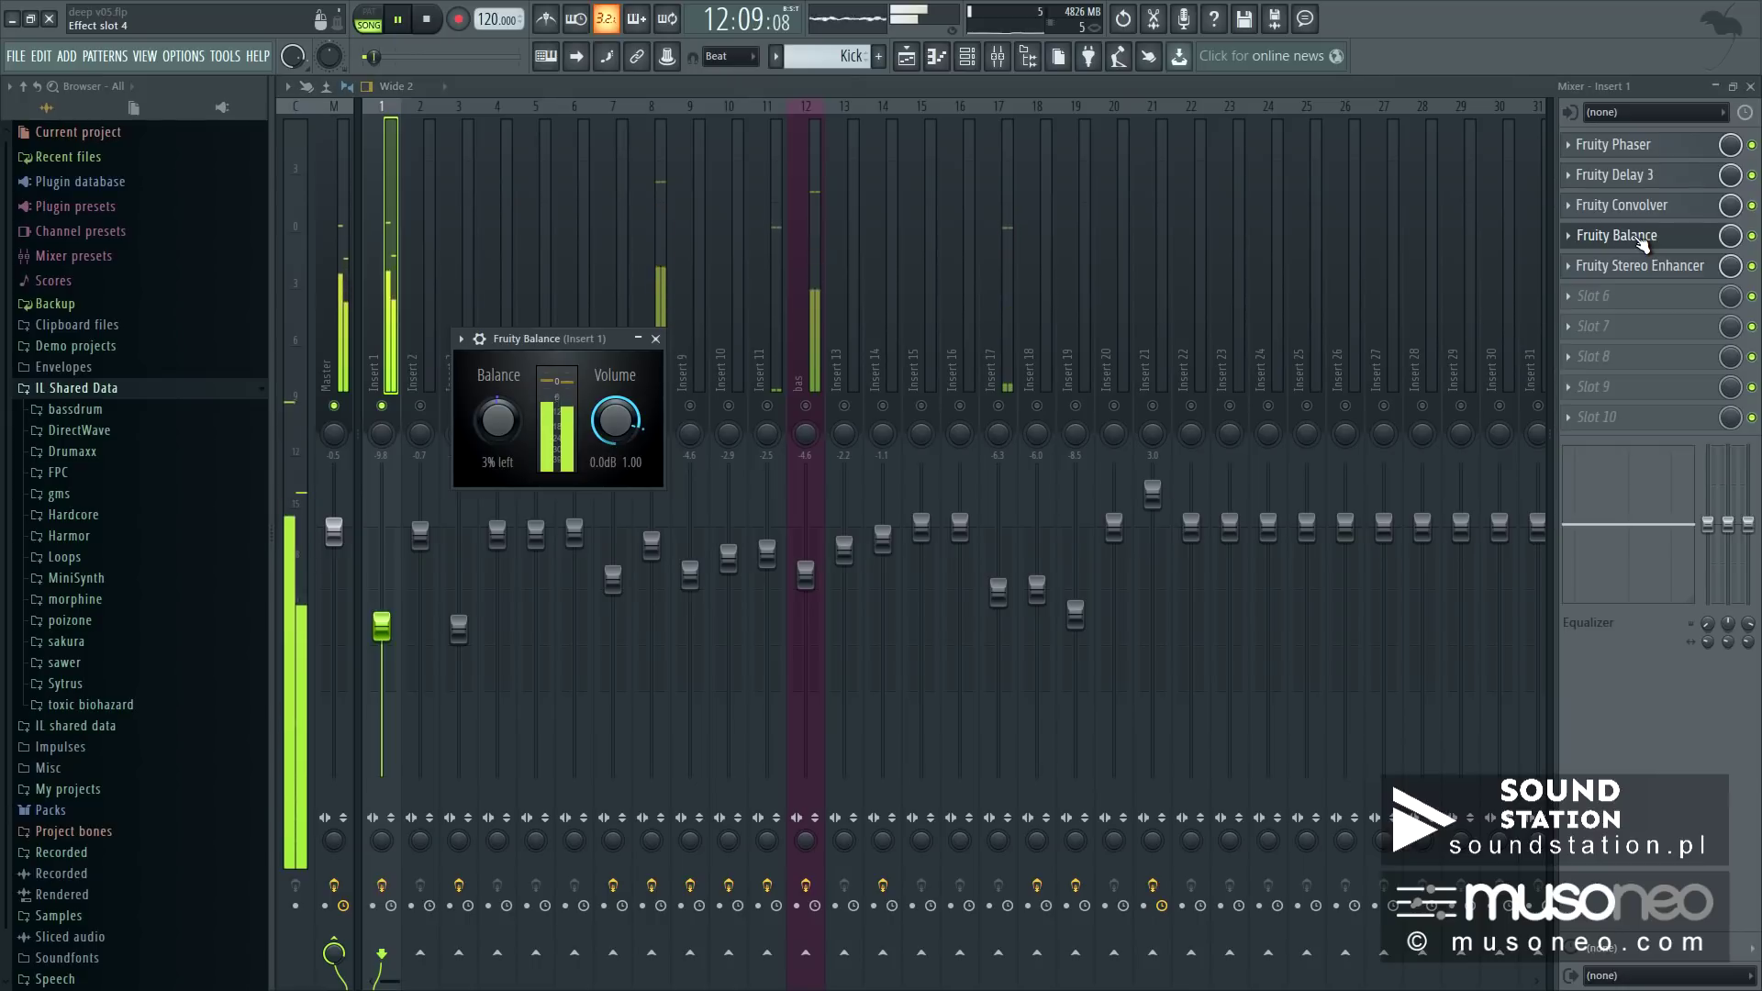
click(1640, 238)
click(1645, 268)
click(1642, 265)
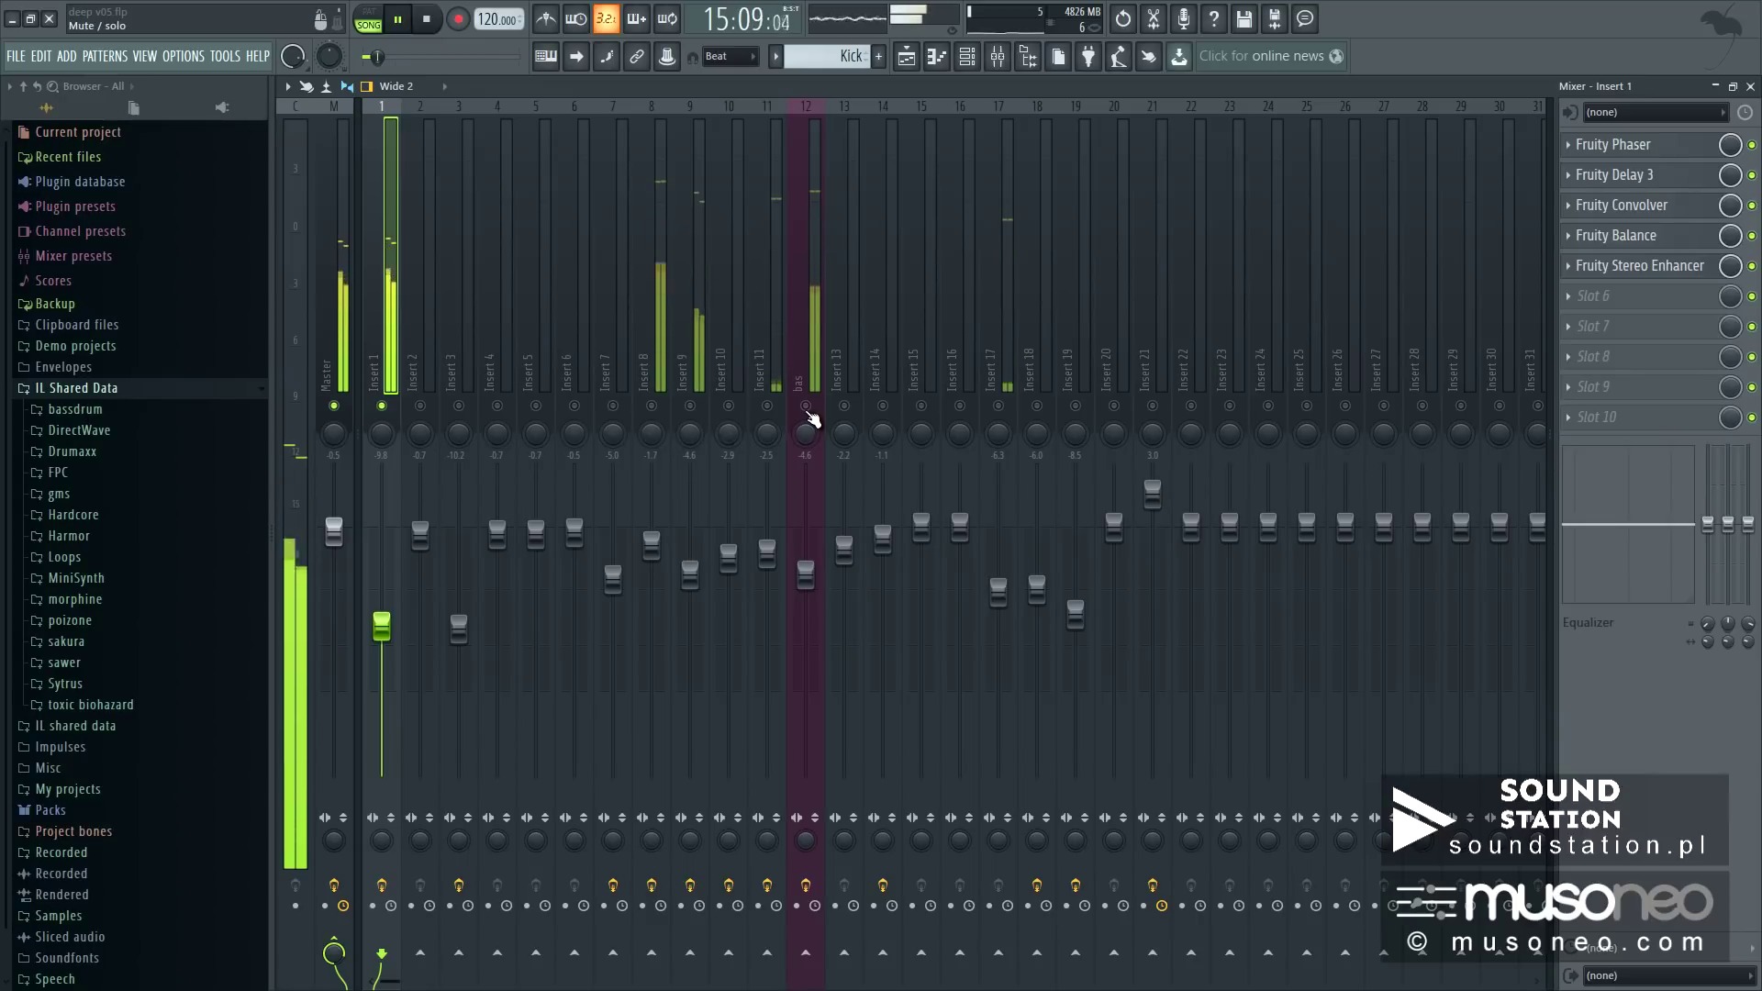
Step: Solo the bas mixer track and open its Fruity parametric EQ 2
right_click(806, 406)
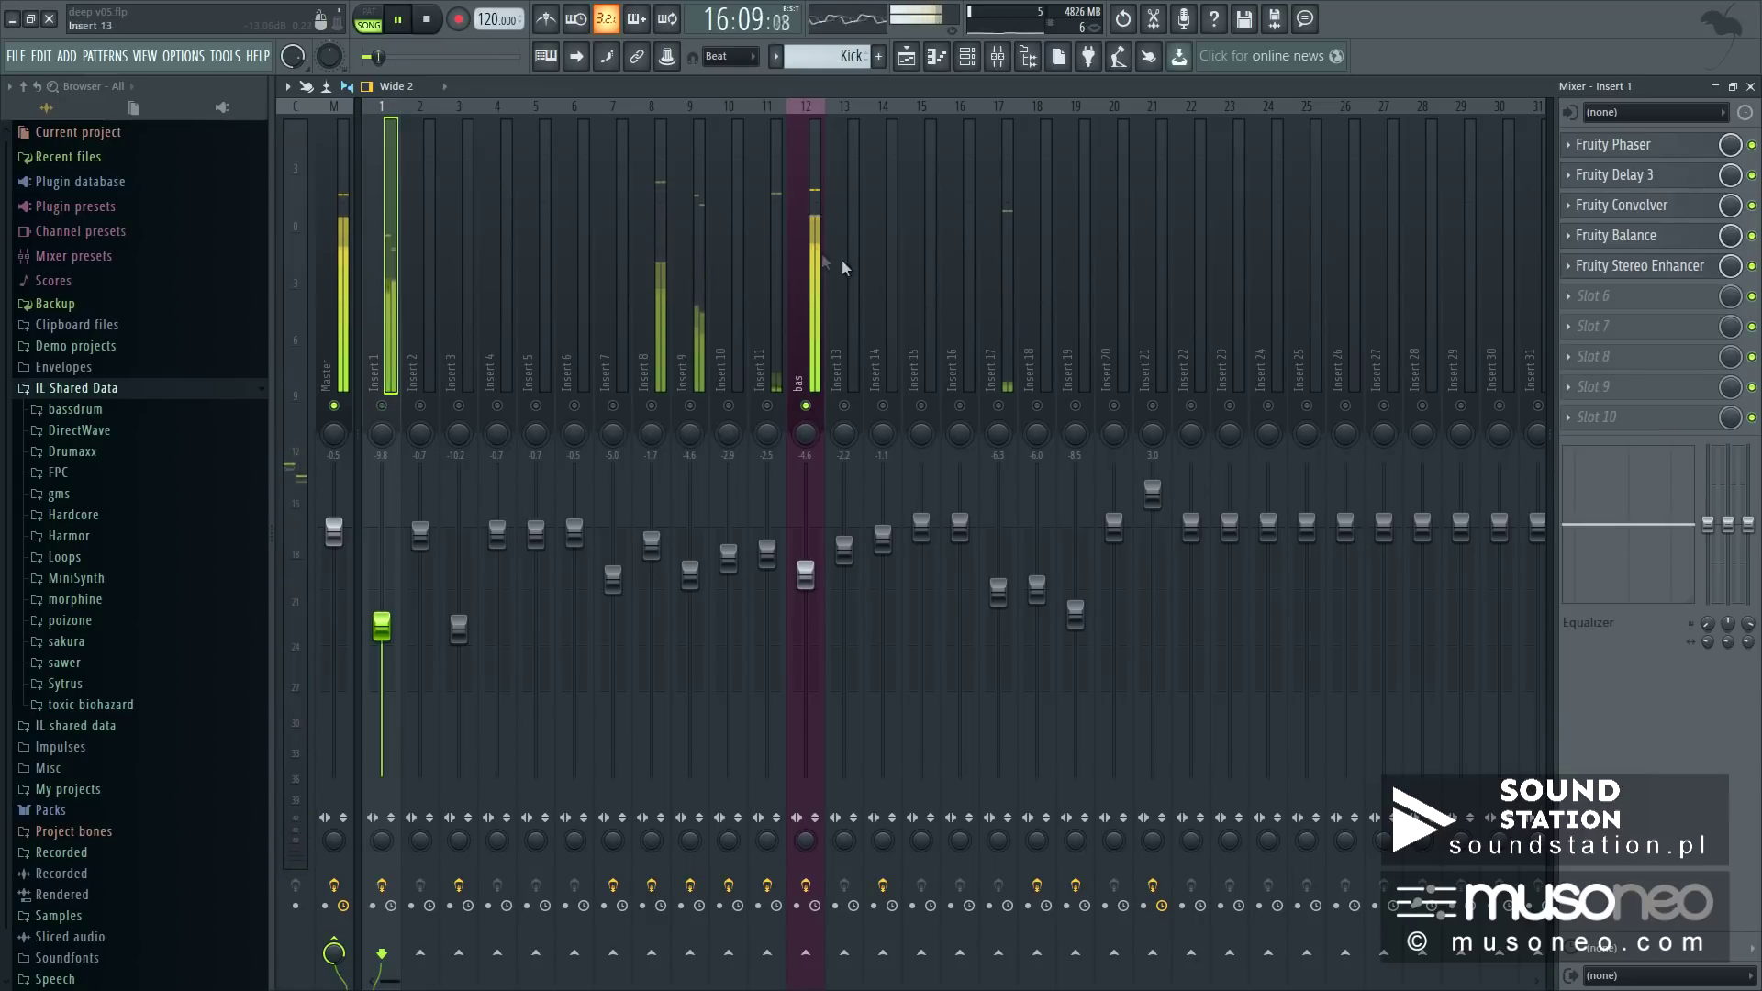
click(807, 276)
click(1638, 144)
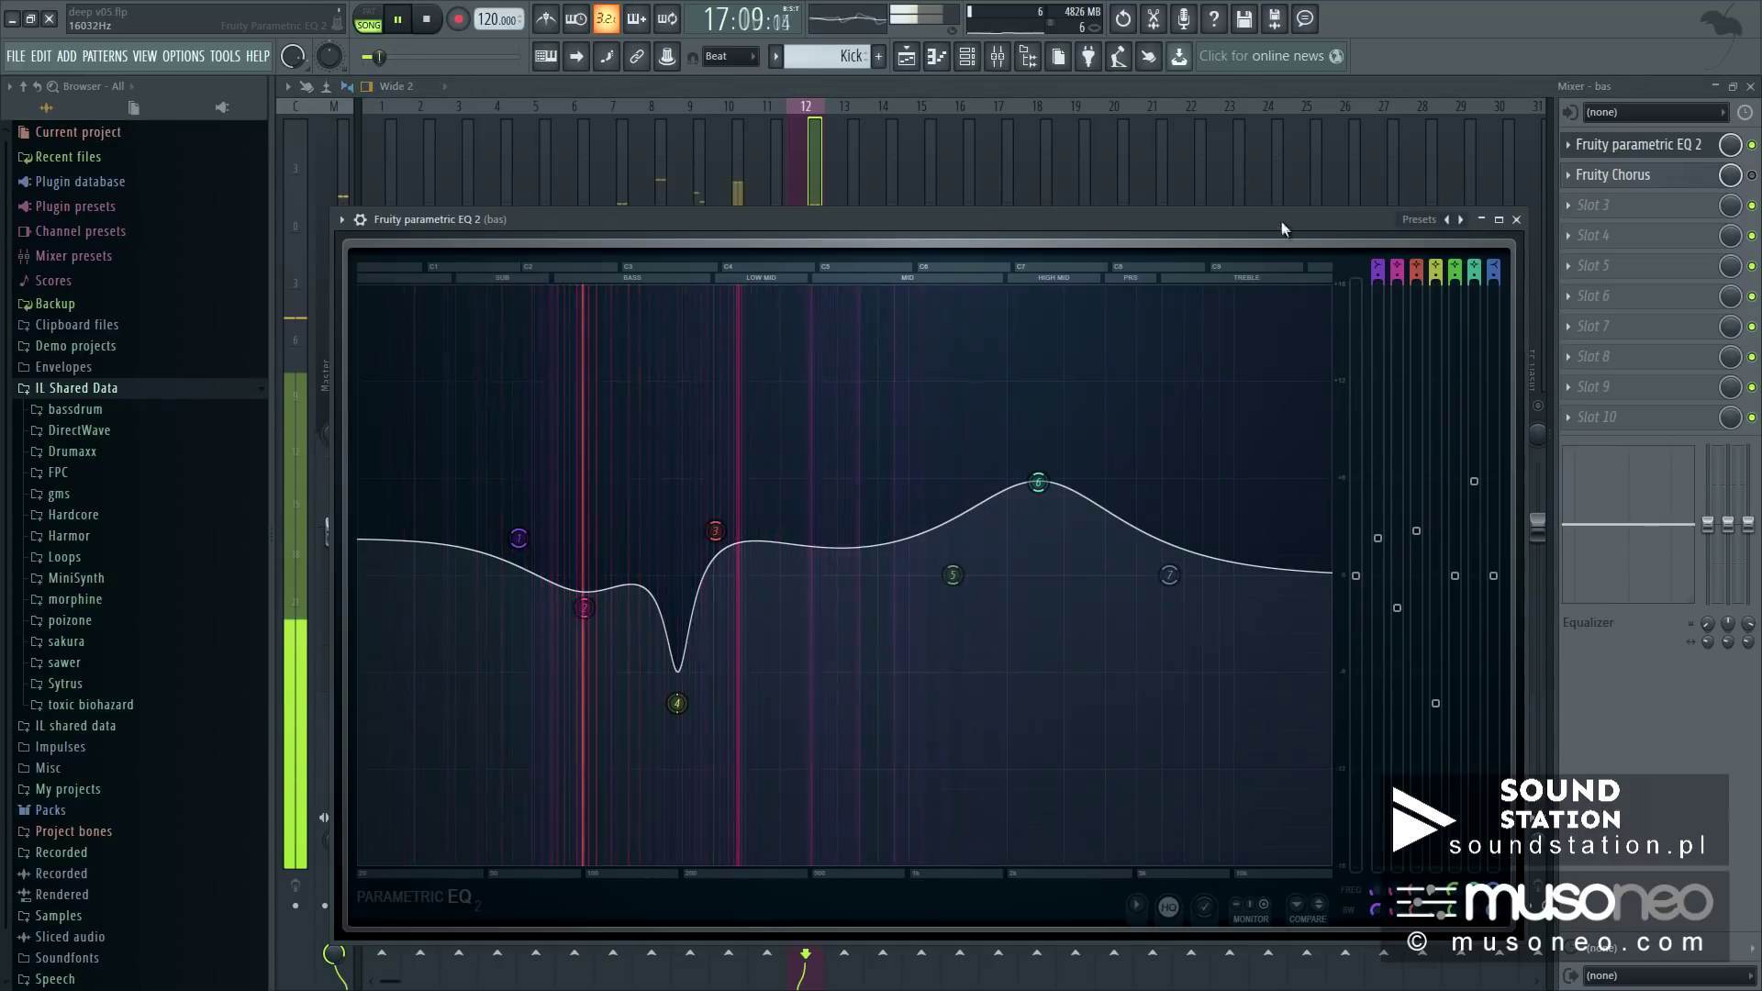
Step: Move the Fruity parametric EQ 2 window up, enlarge it to view the bass spectrum, and close it
drag(1283, 227, 1250, 145)
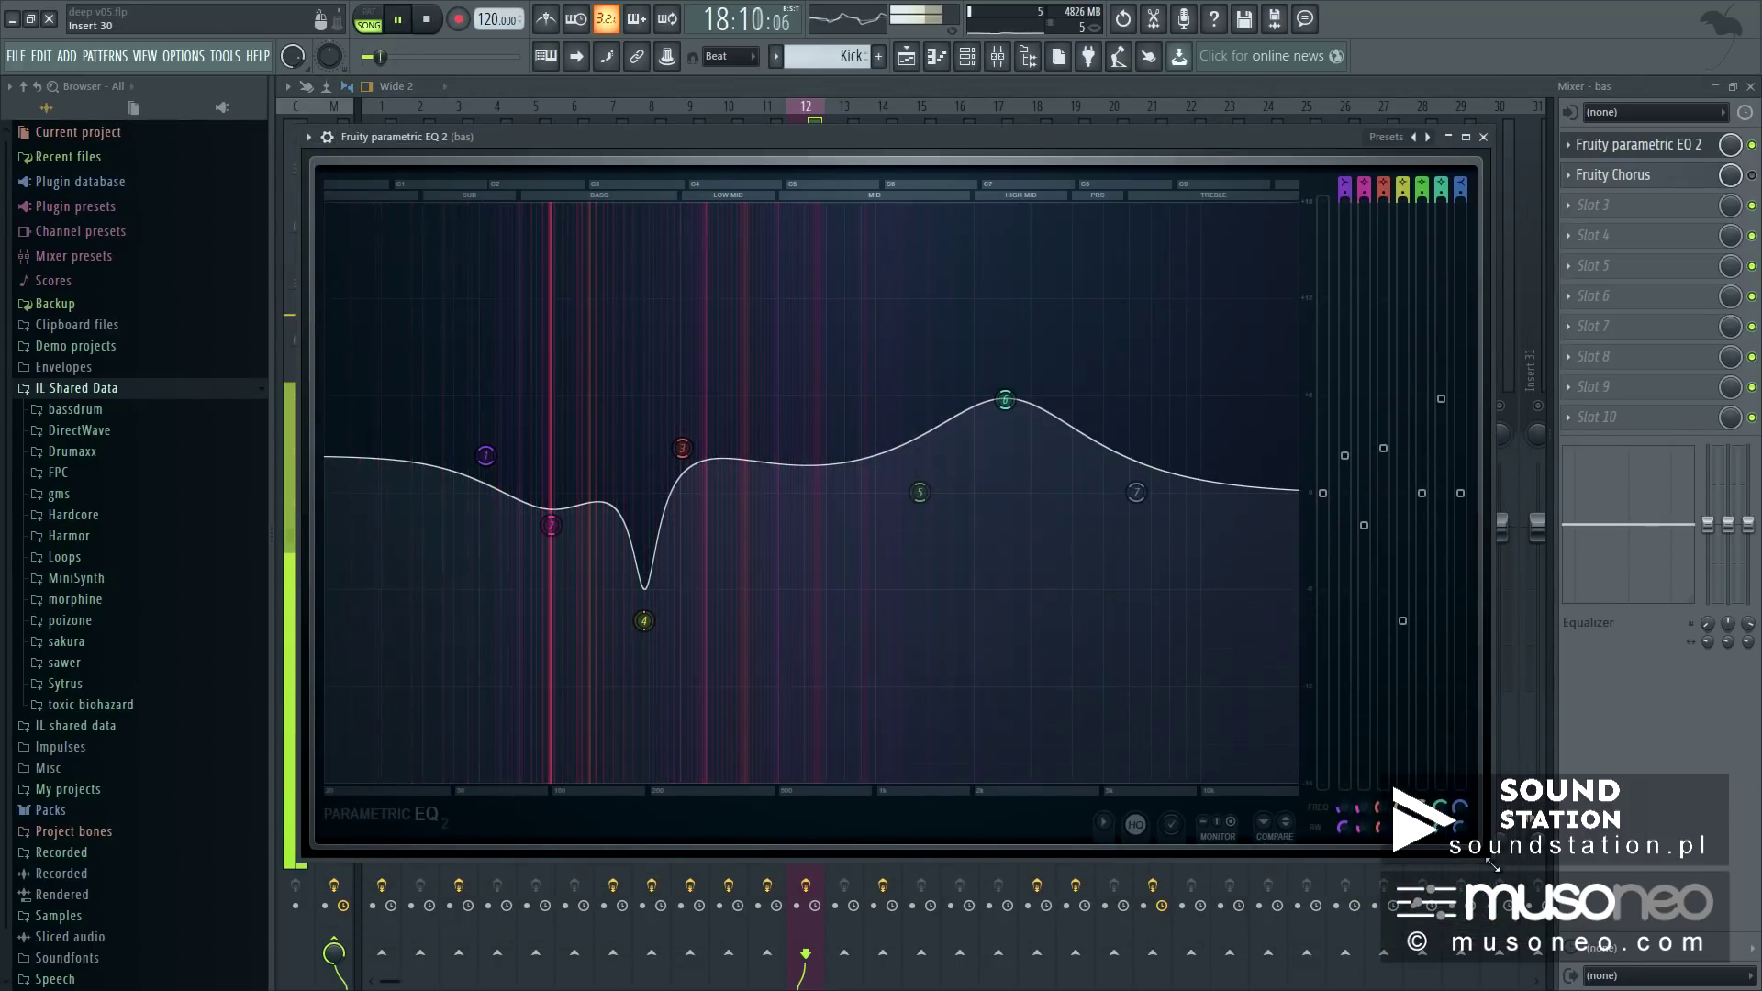
drag(1492, 864, 1712, 948)
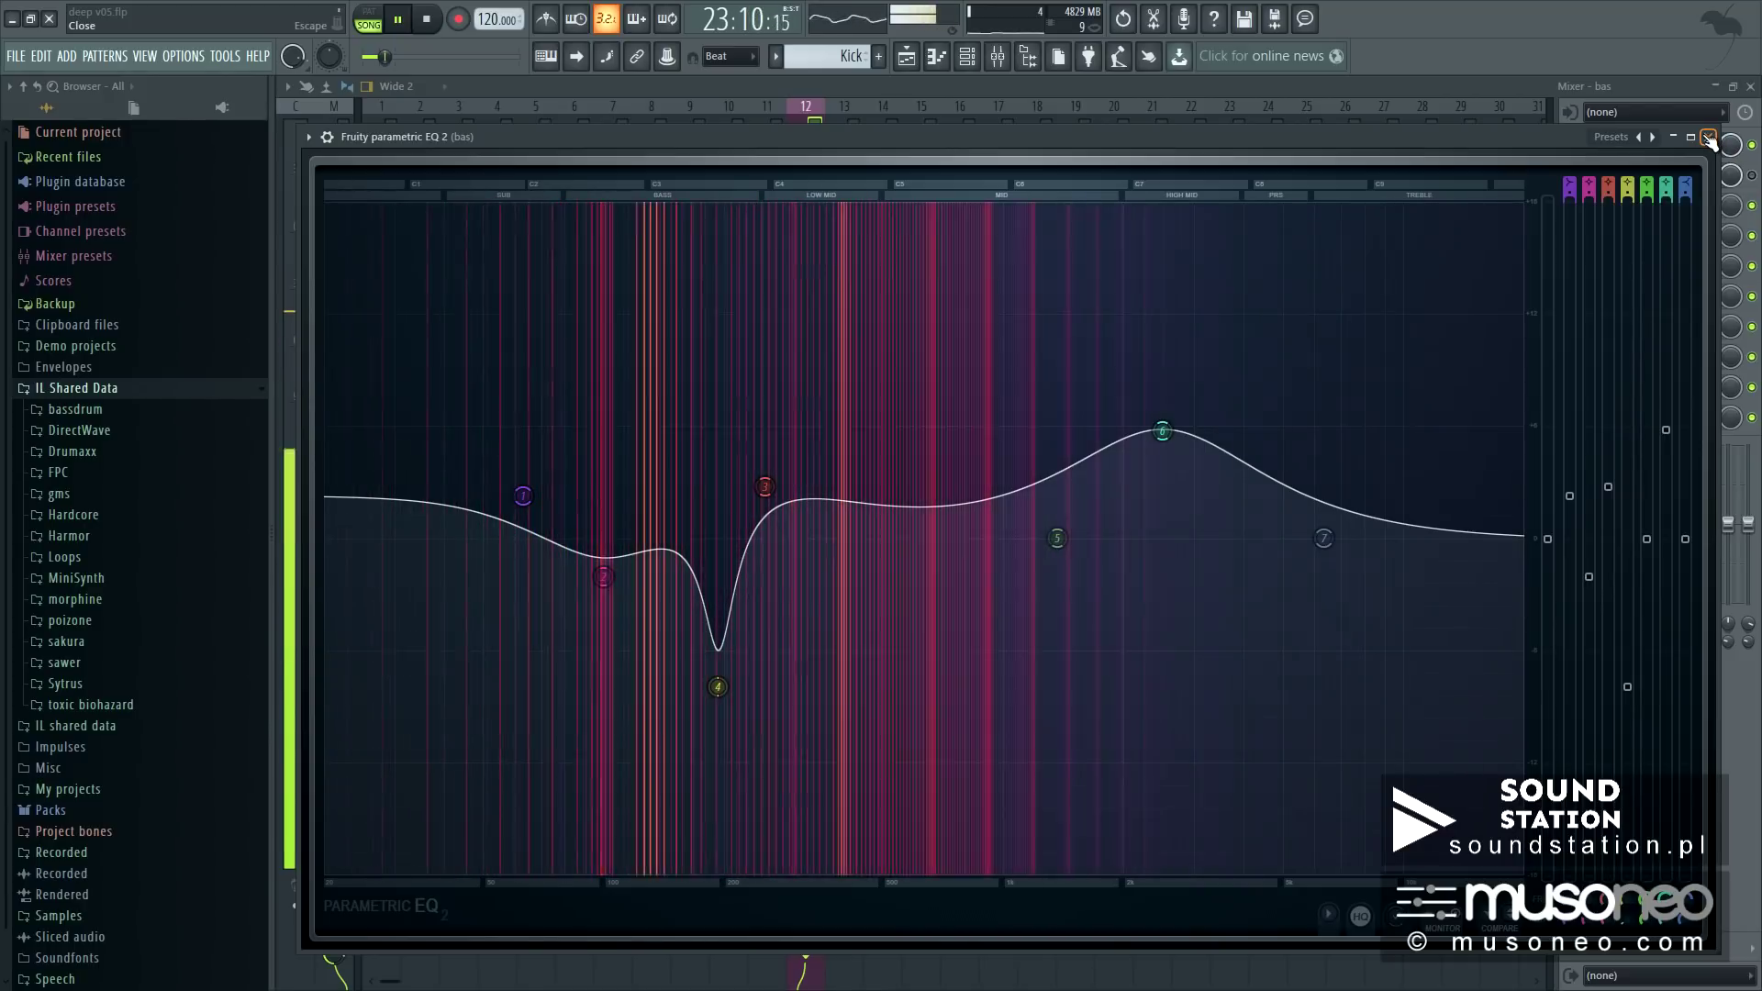
click(1708, 137)
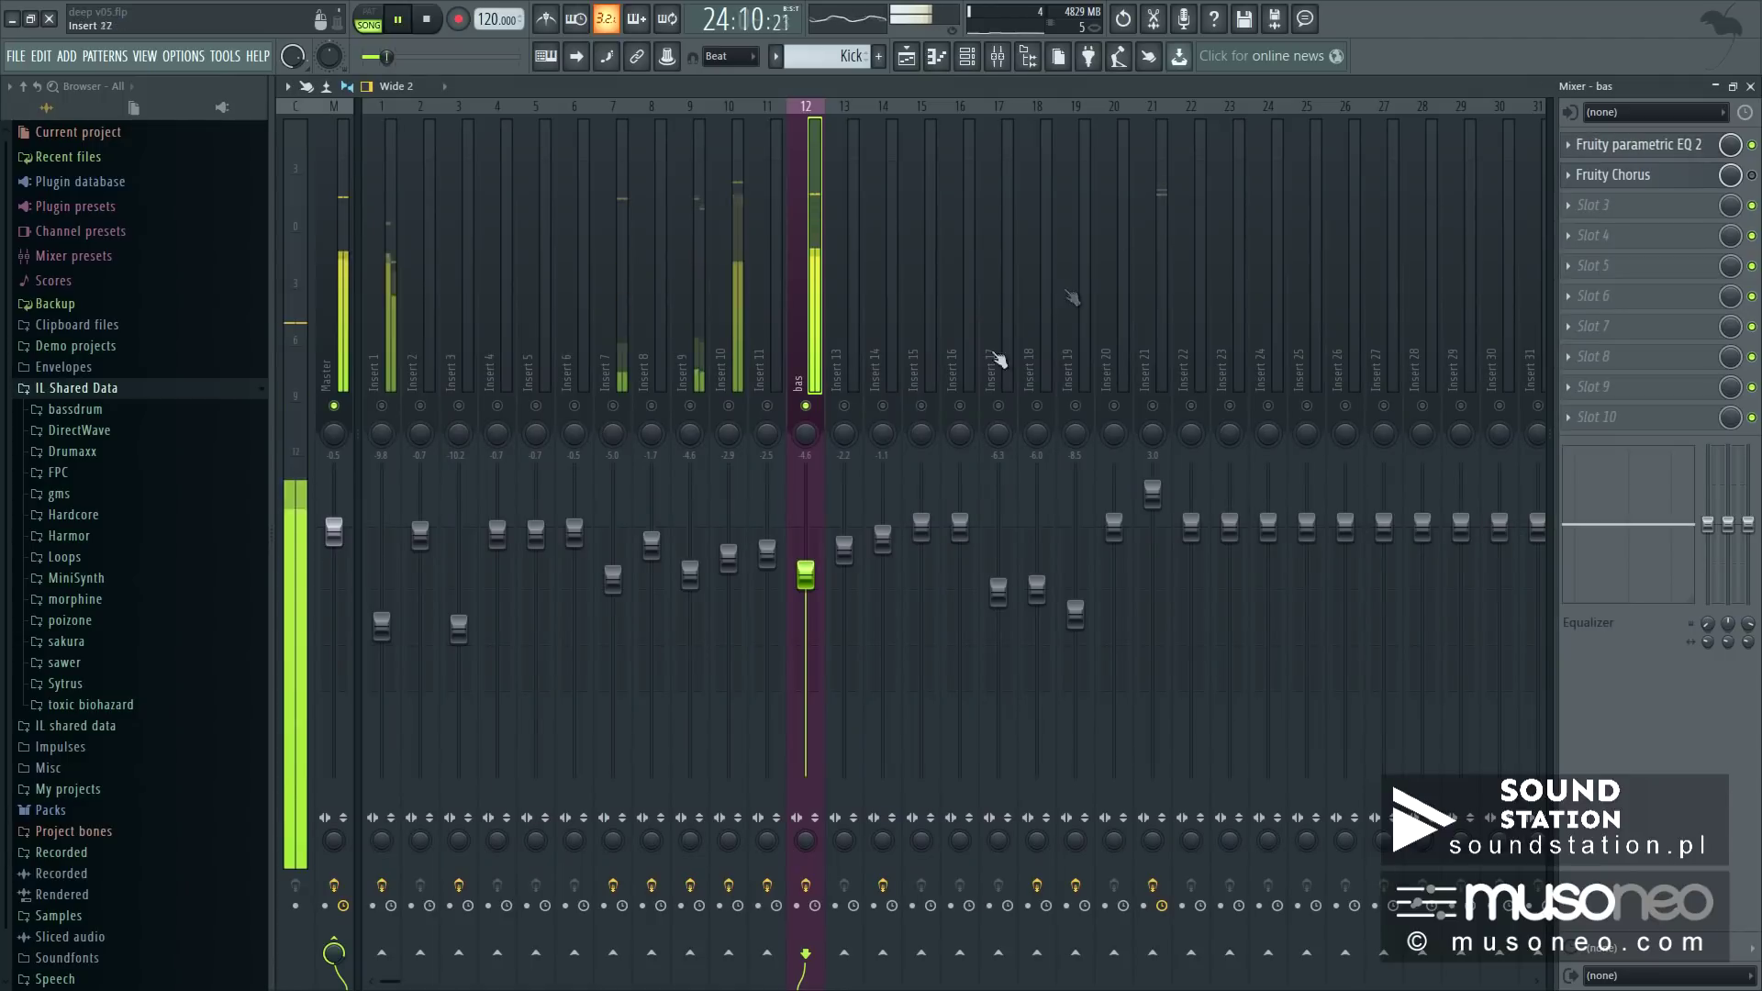
Step: Unsolo the bas track and return to the playlist and channel rack above the mixer
right_click(807, 406)
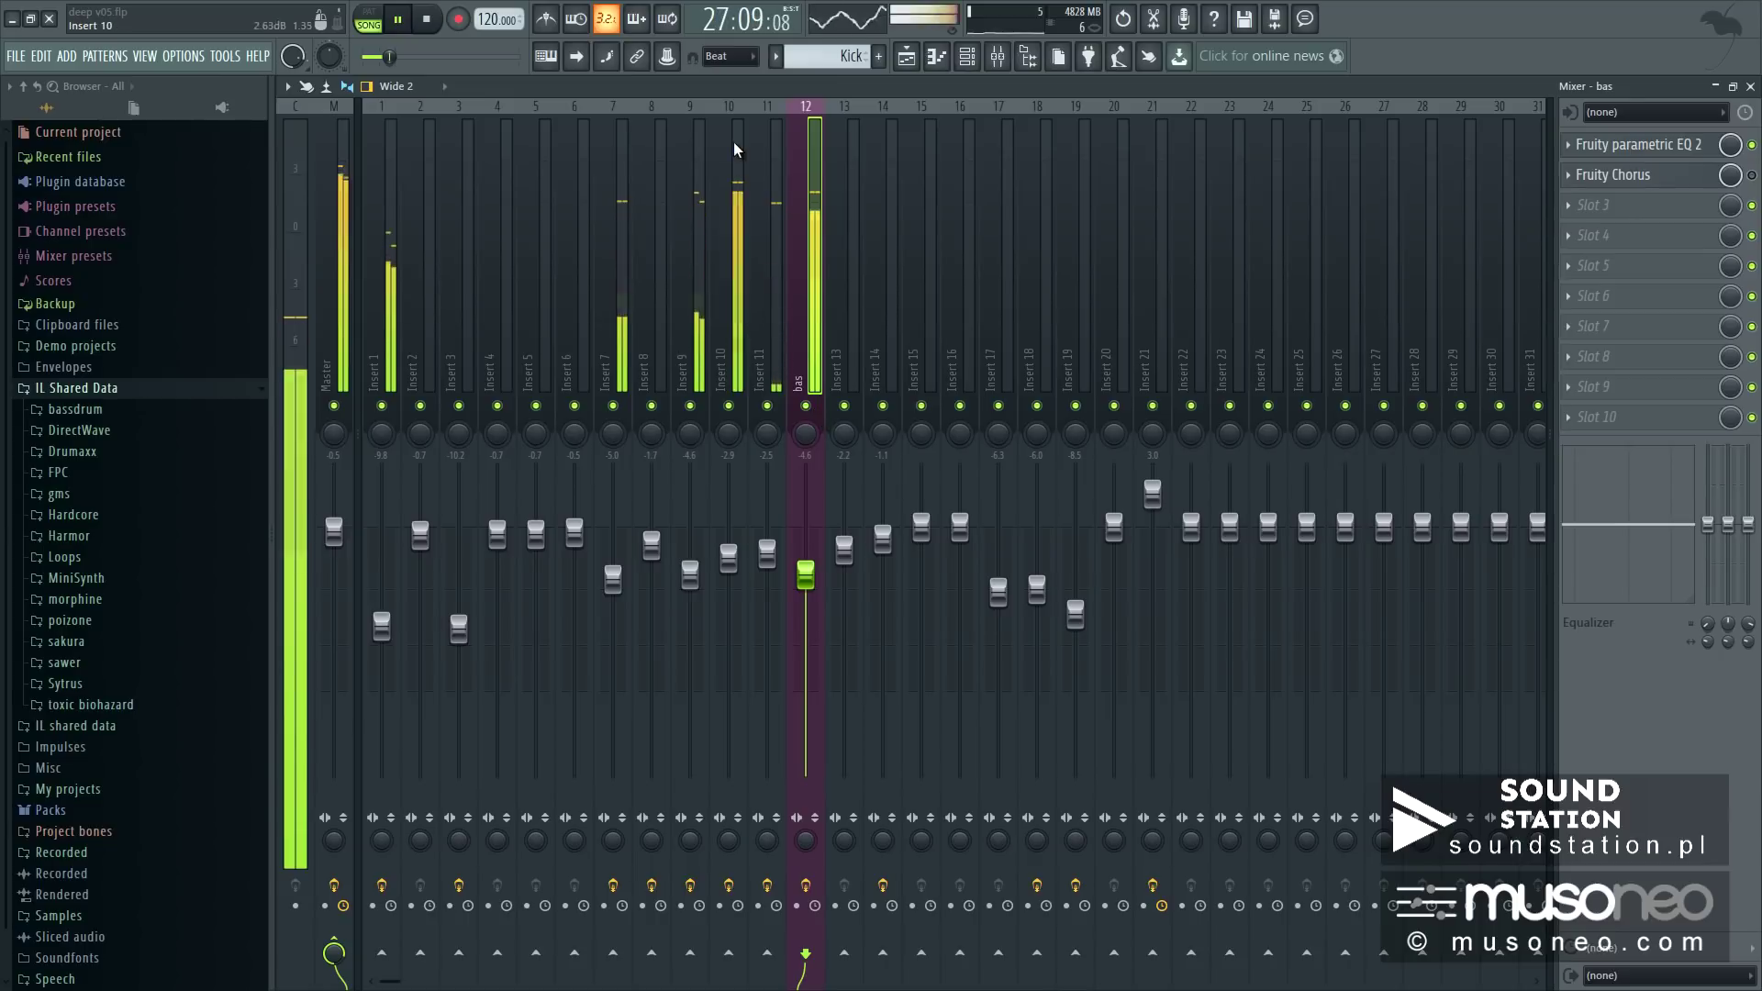
key(F5)
key(F6)
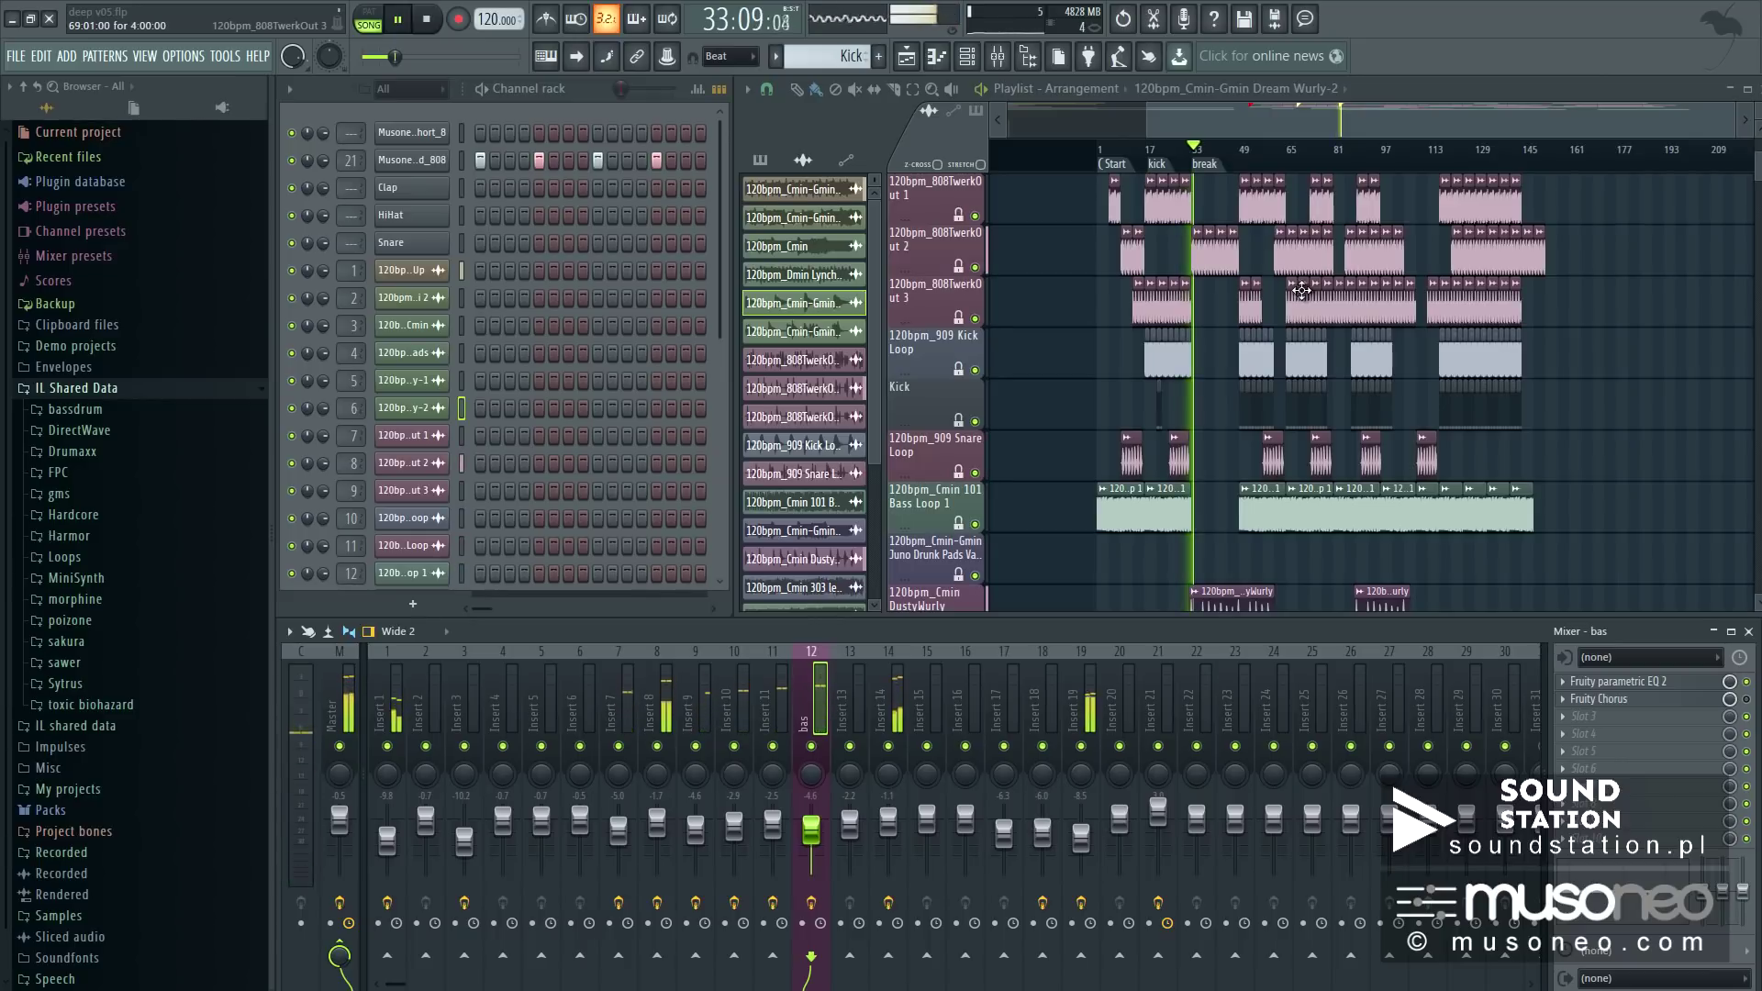
scroll(1260, 304, down, 5)
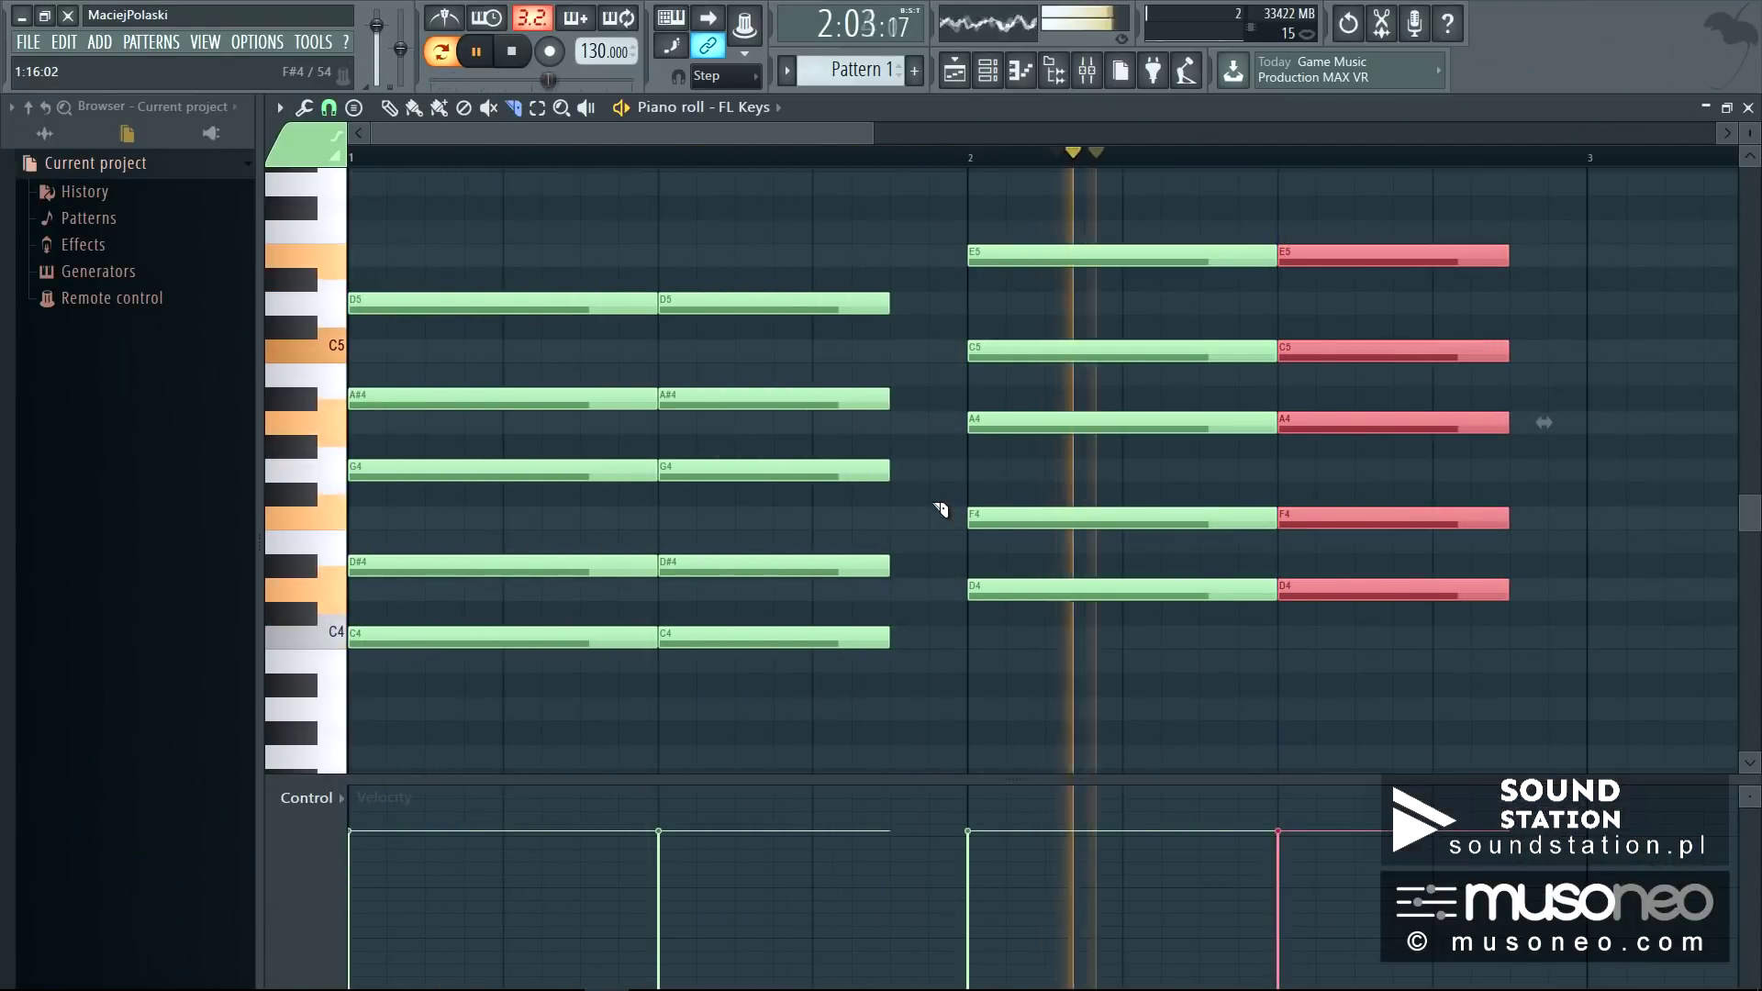
Step: Stop playback and step back through the last five piano roll edits to the second chords of bars 1 and 2
key(space)
key(ctrl+alt+z)
key(ctrl+alt+z)
key(ctrl+alt+z)
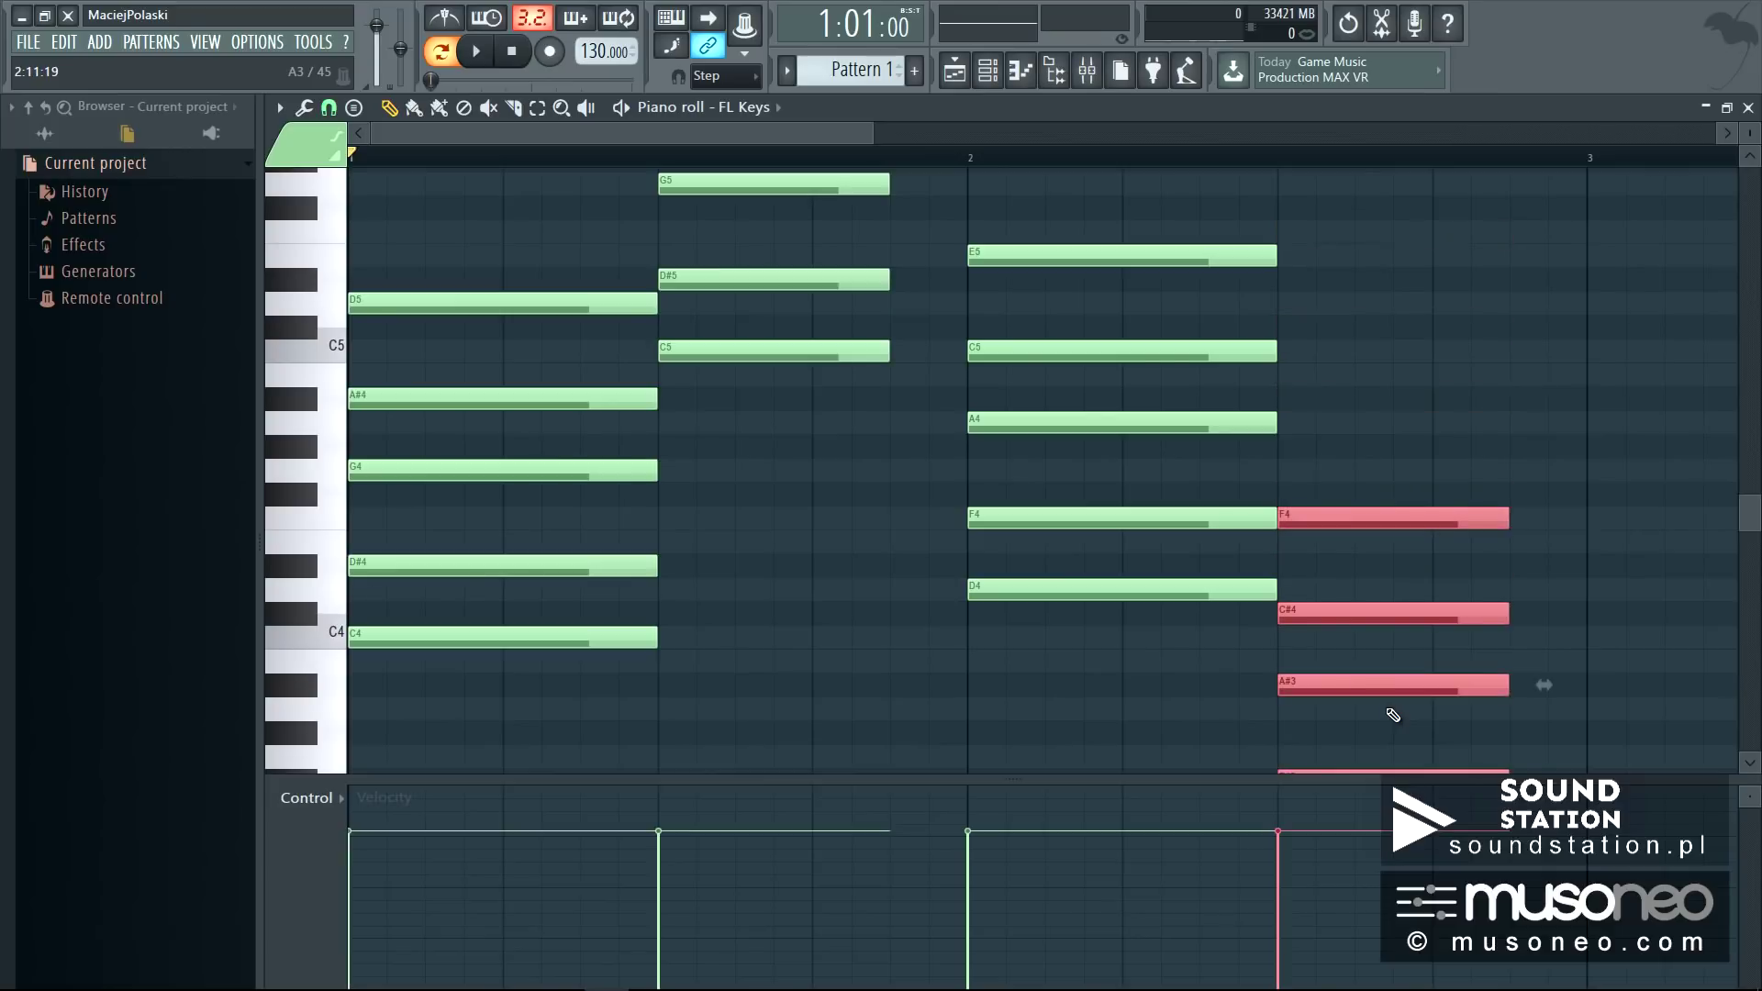
key(ctrl+alt+z)
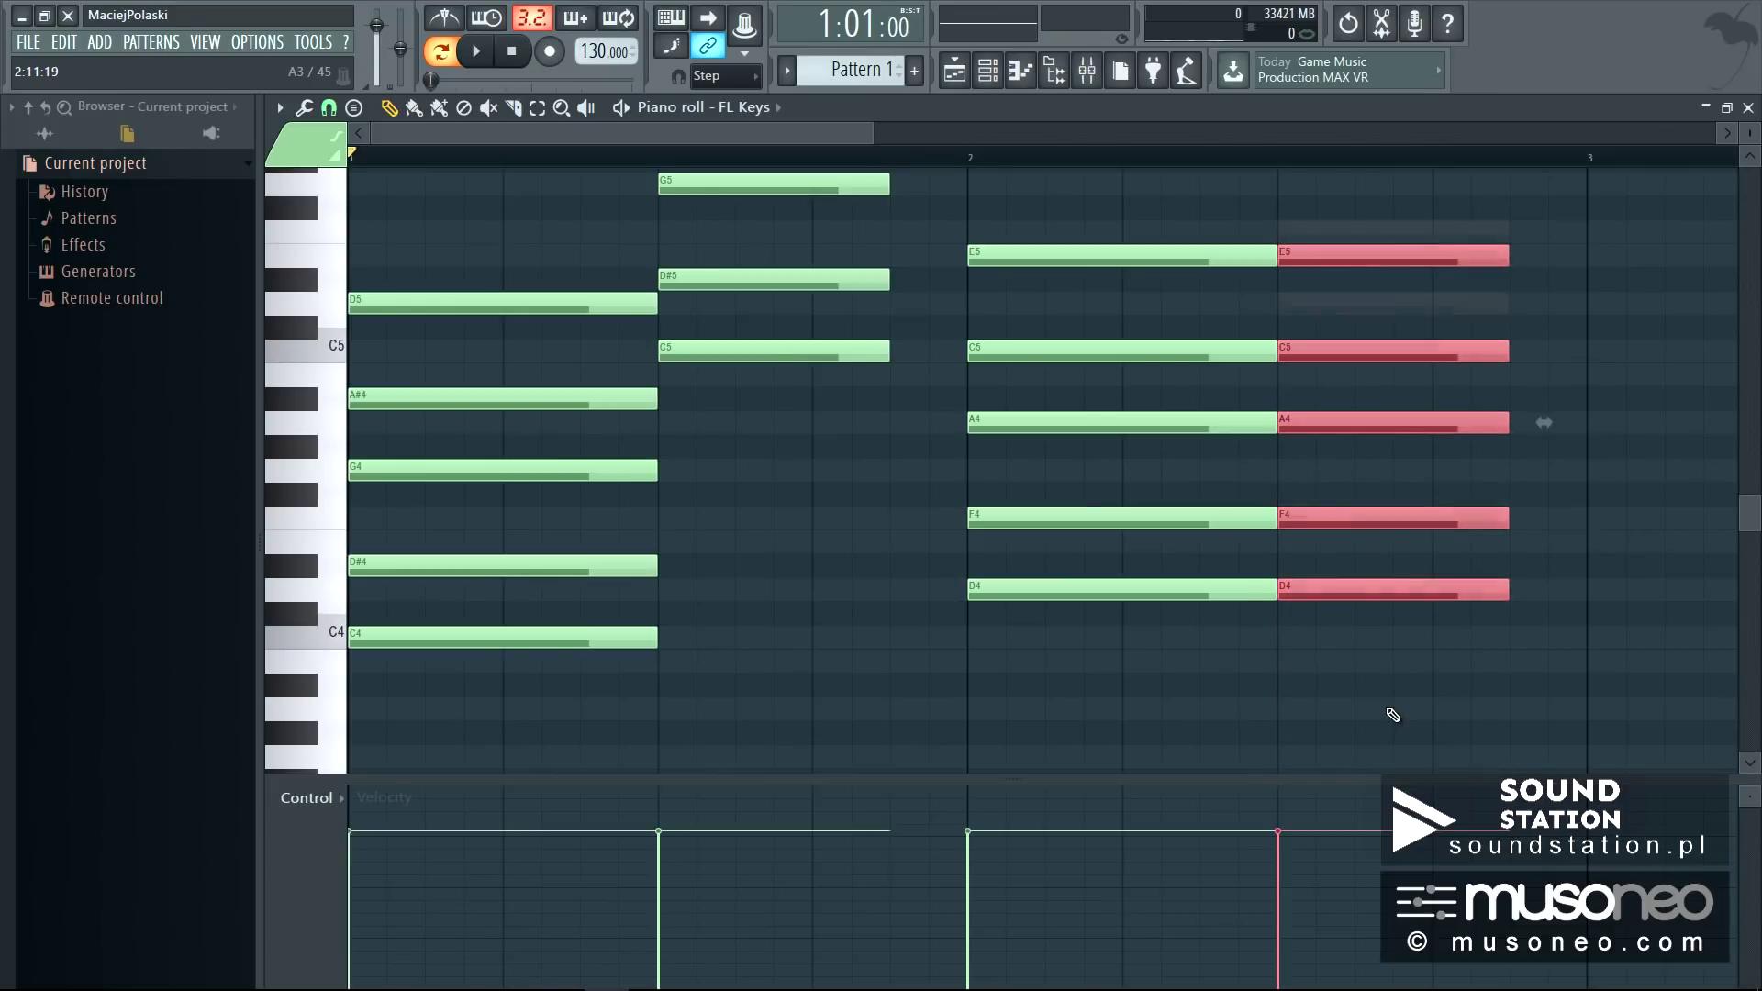
key(ctrl+alt+z)
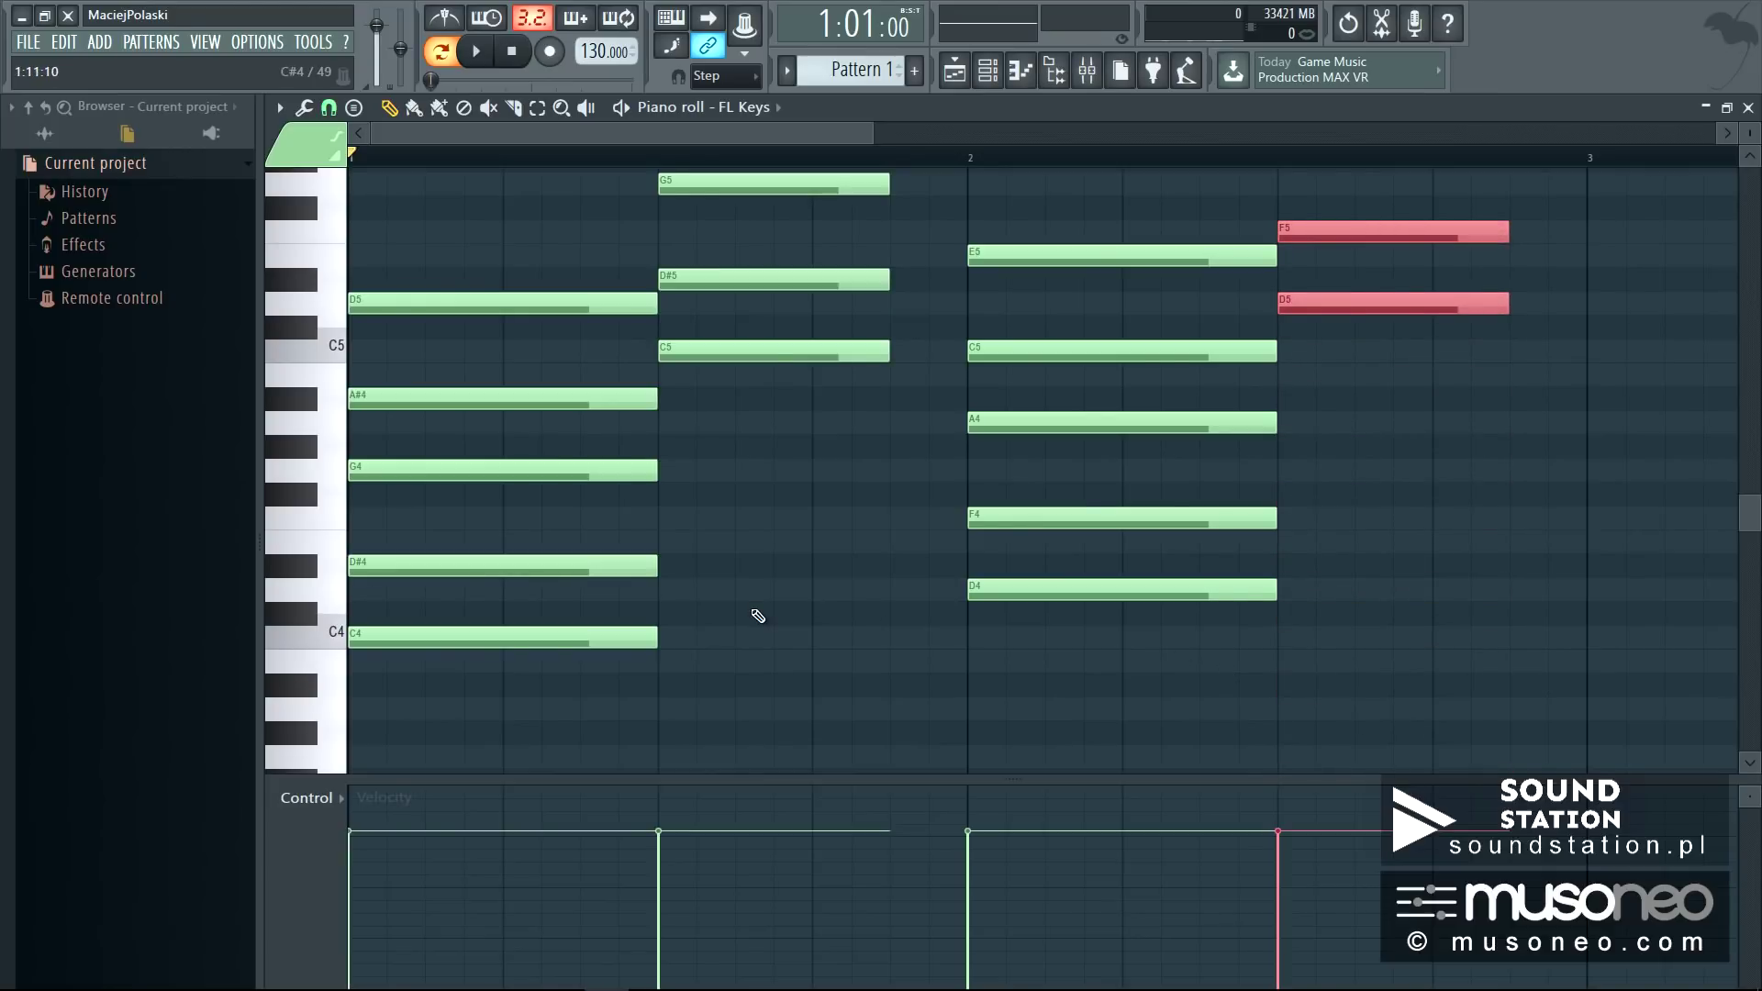
Step: Toggle playback and set the piano roll arpeggiator's range to 4
key(space)
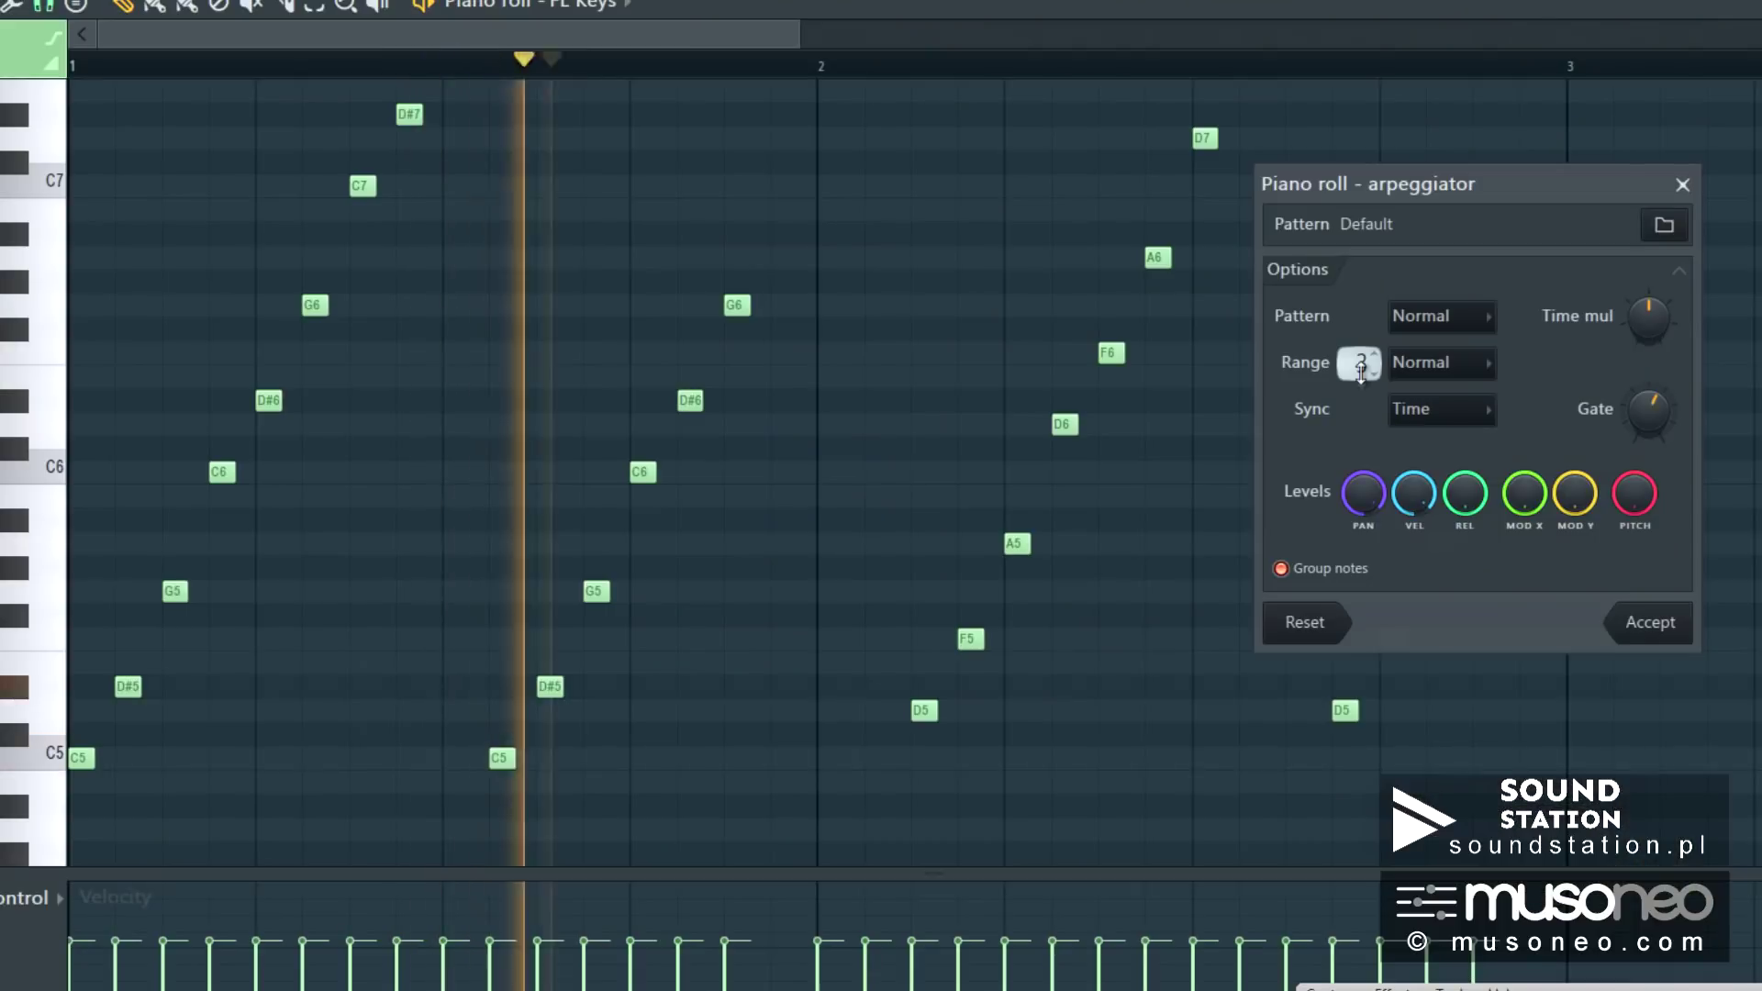
scroll(1361, 363, up, 3)
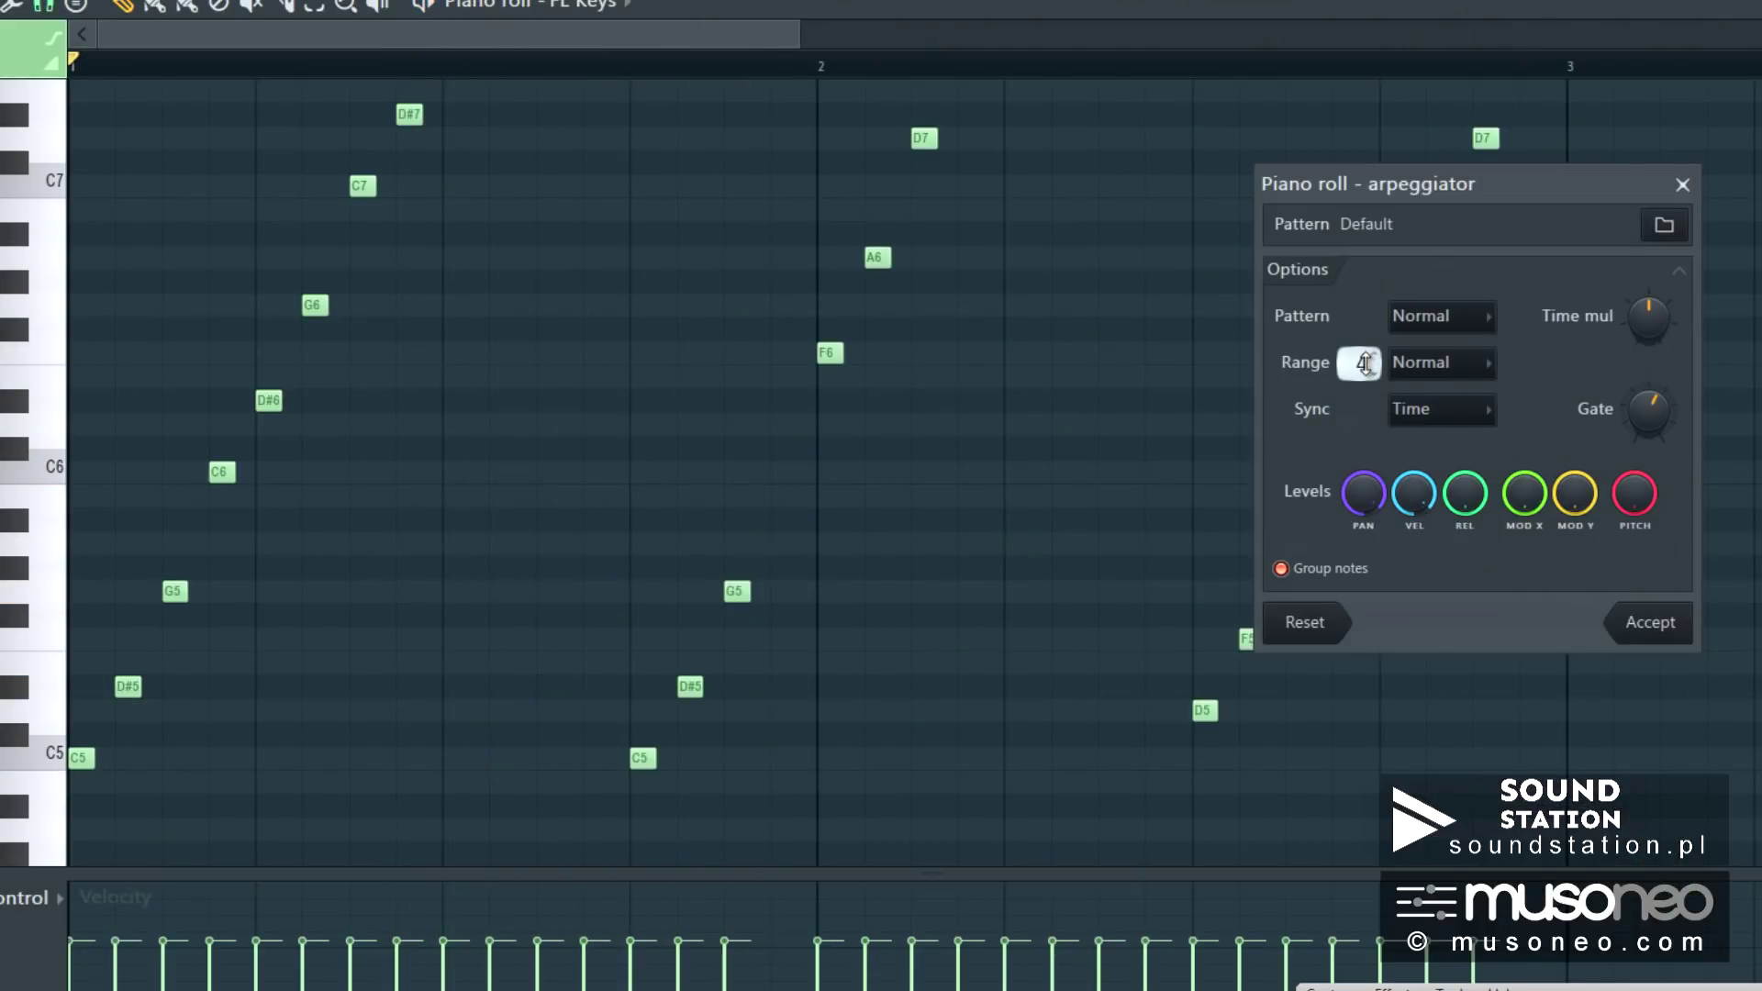
key(space)
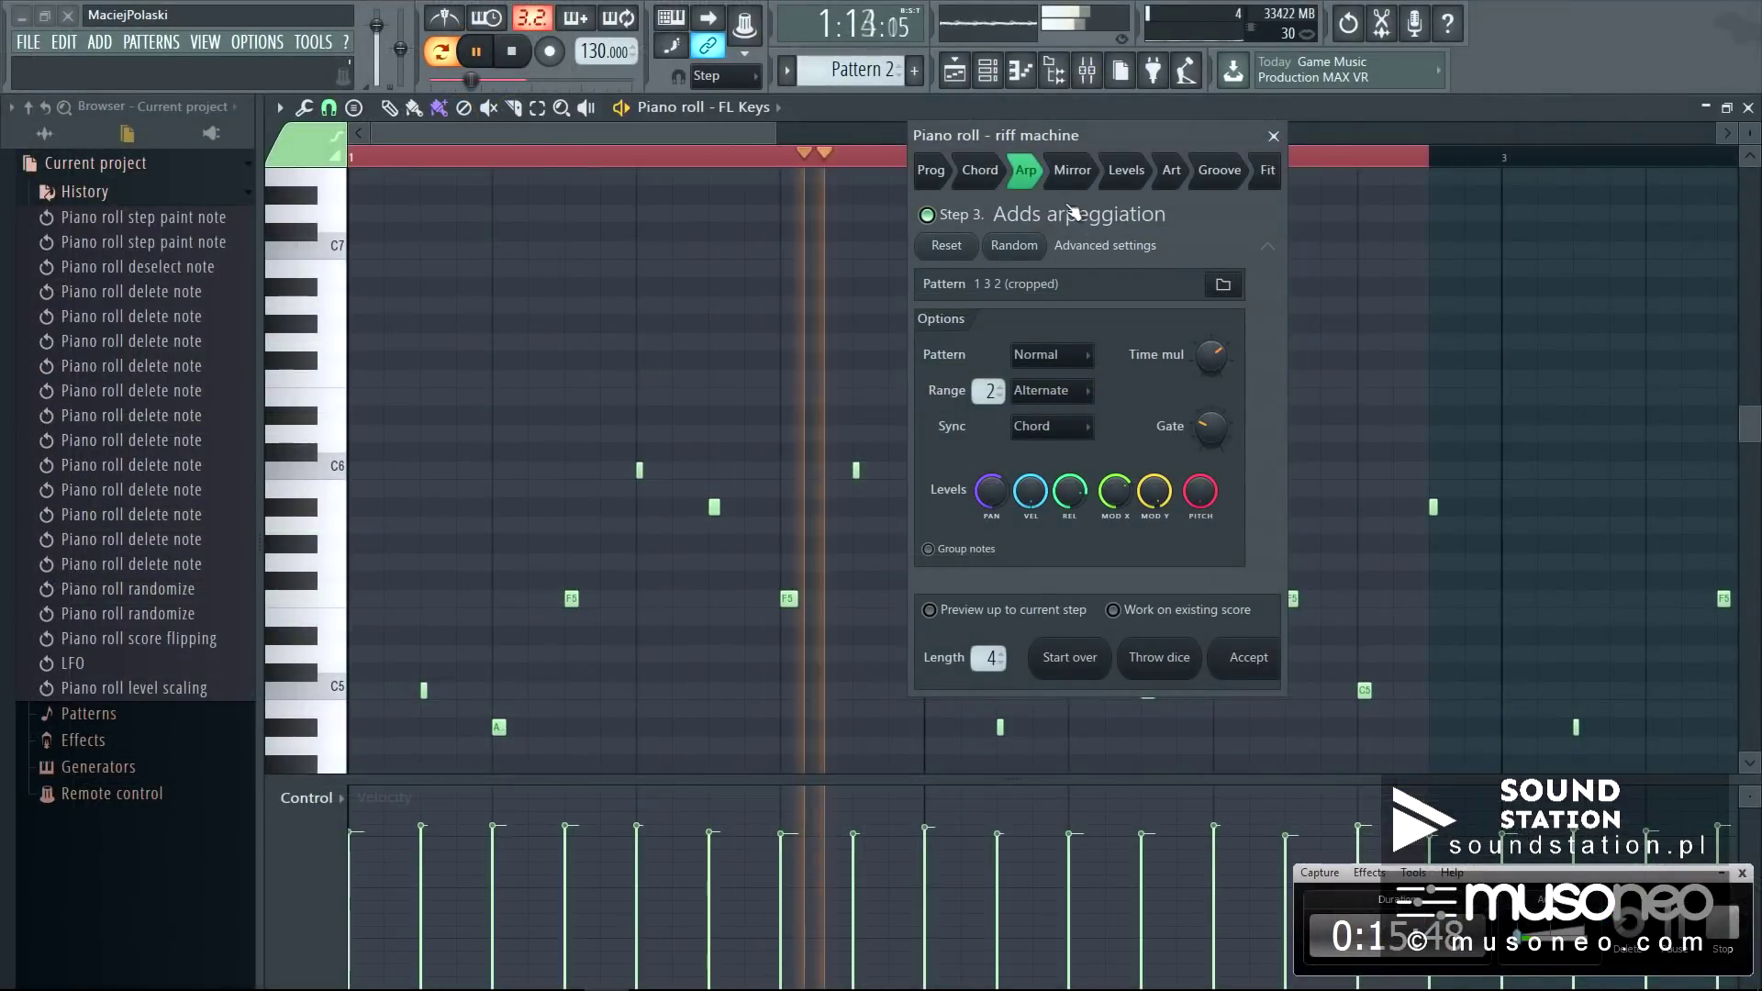
Step: Turn on vertical flipping in the riff machine's mirror step, and advance past the levels step to the Art step
click(1071, 170)
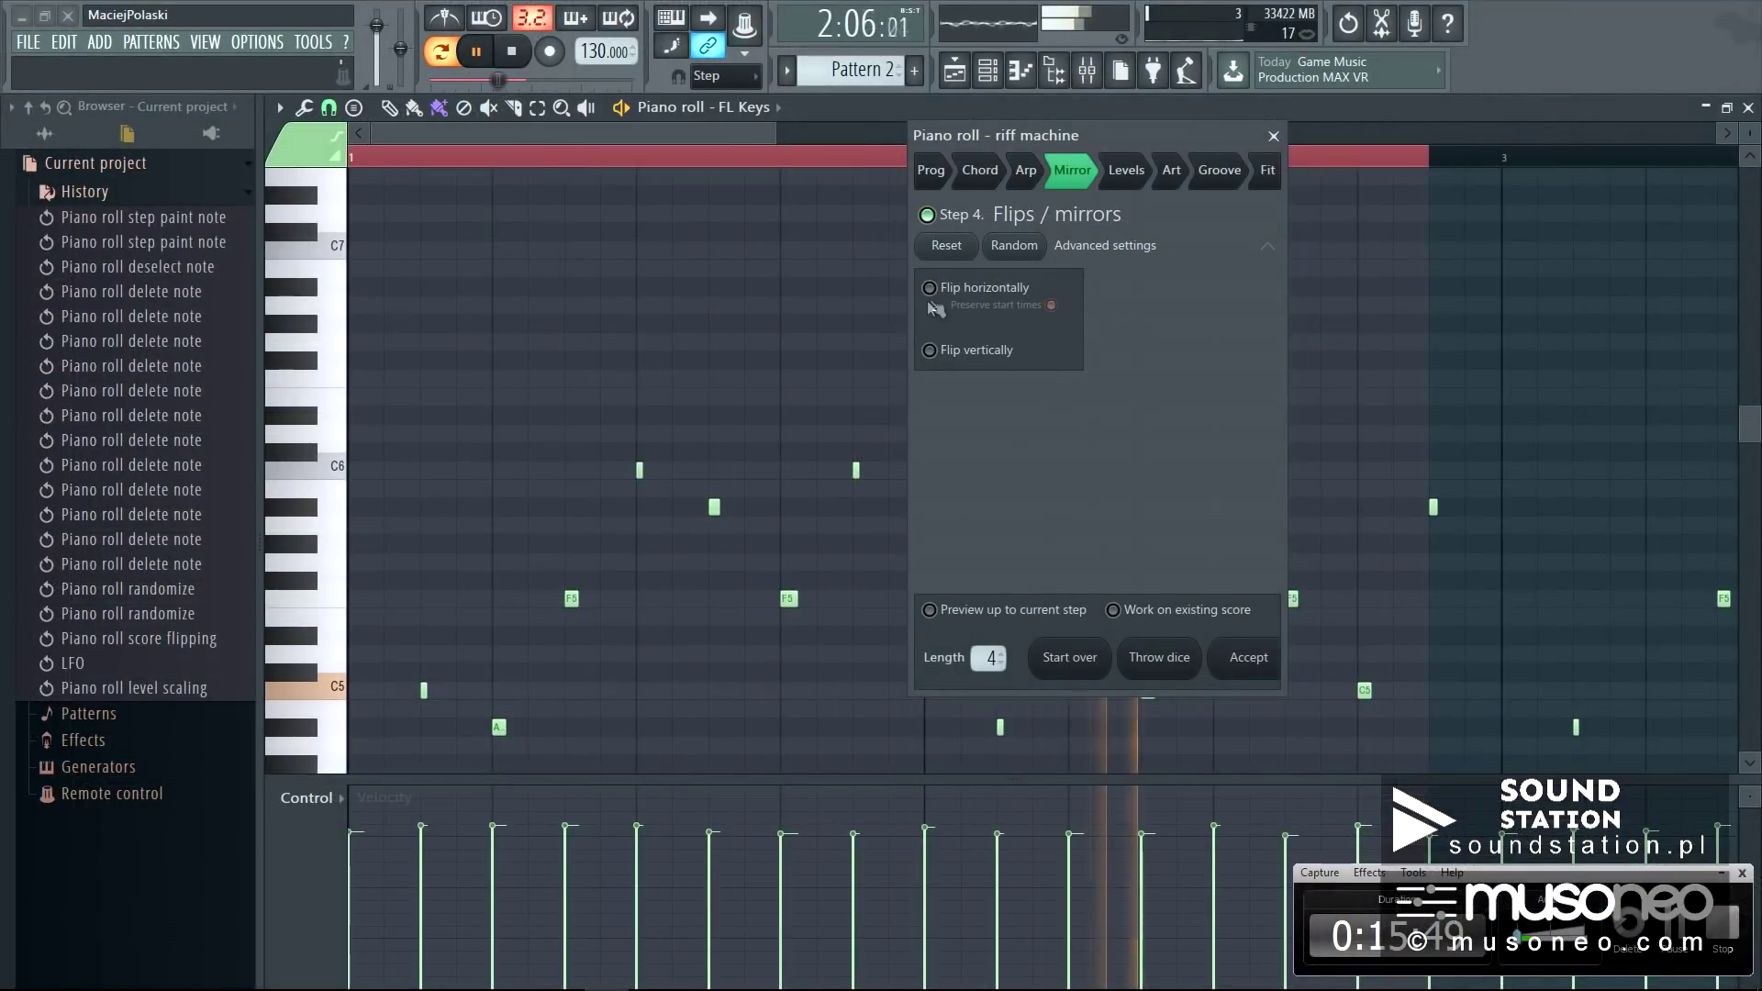
click(929, 350)
click(1125, 170)
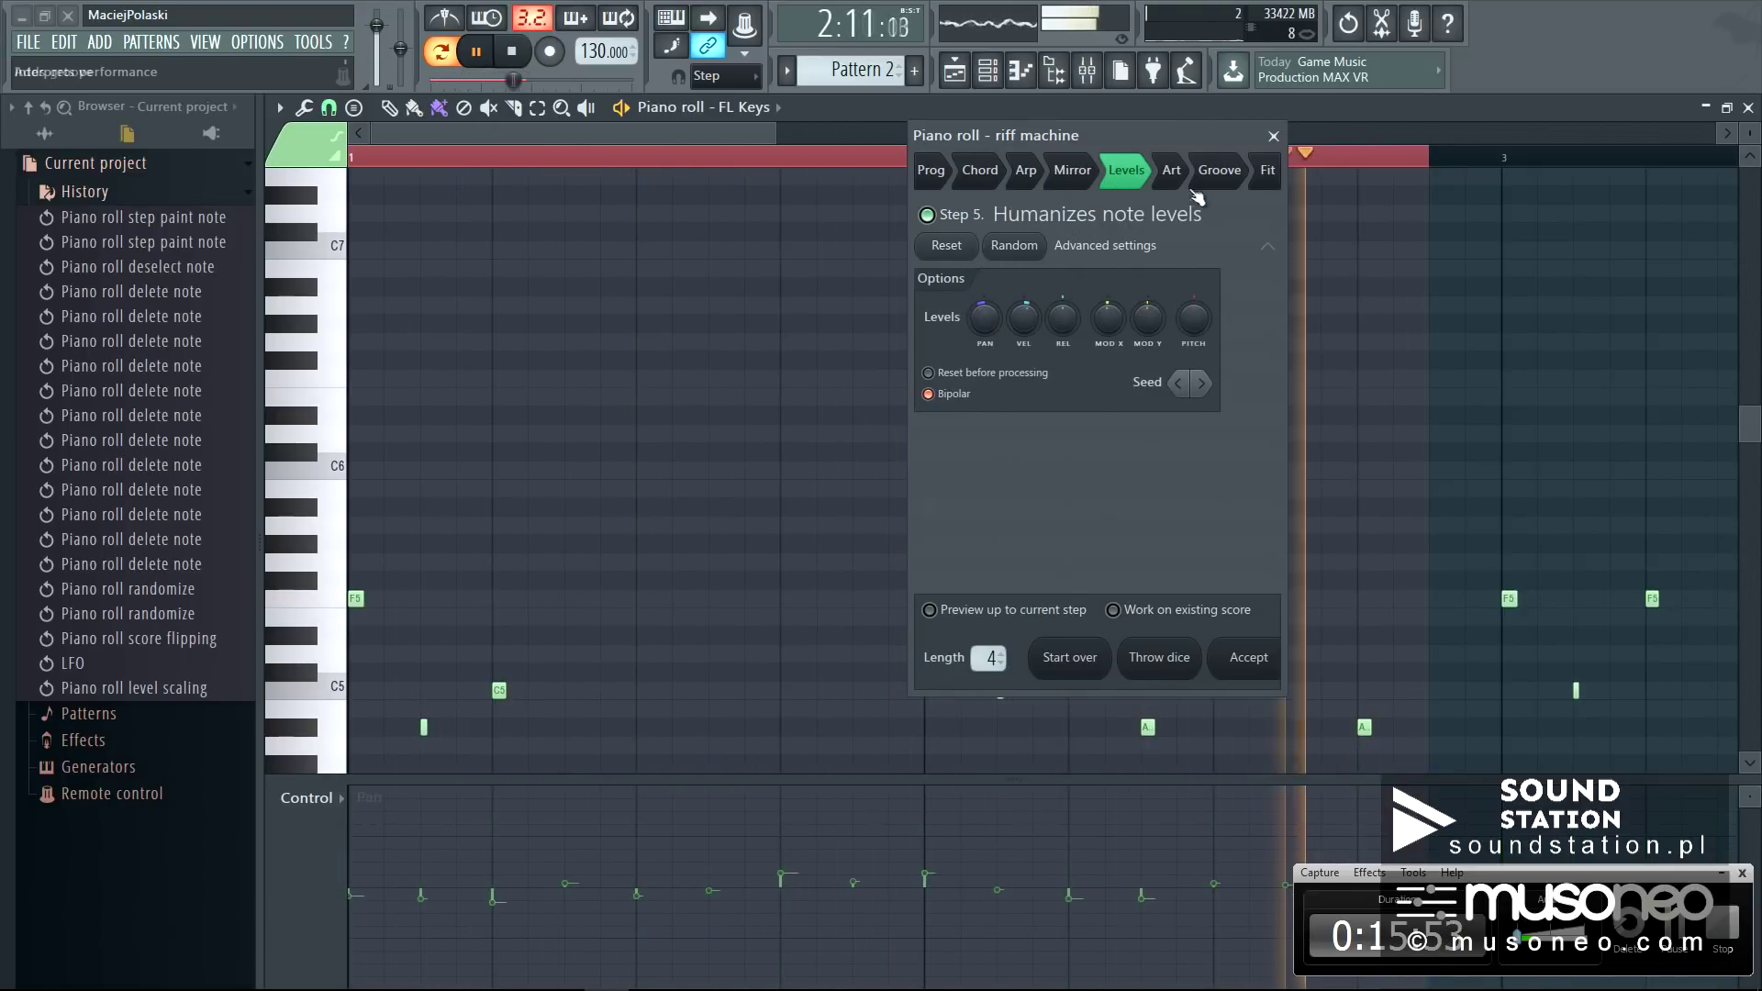
click(1171, 169)
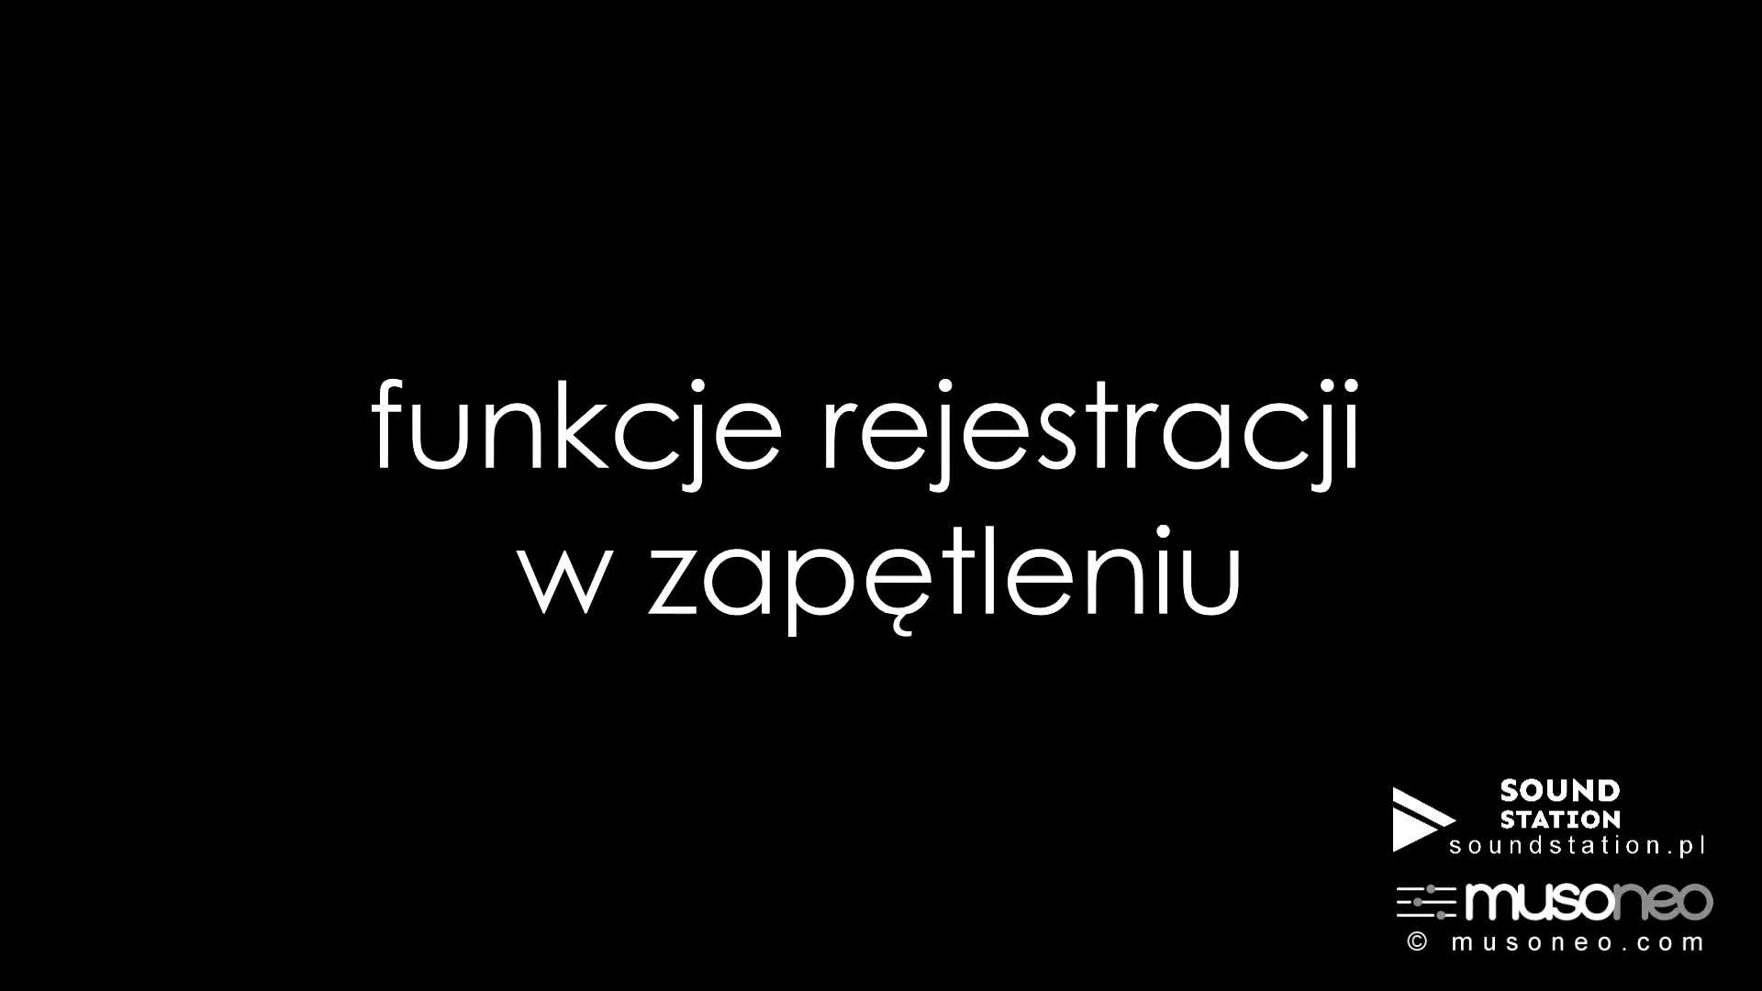